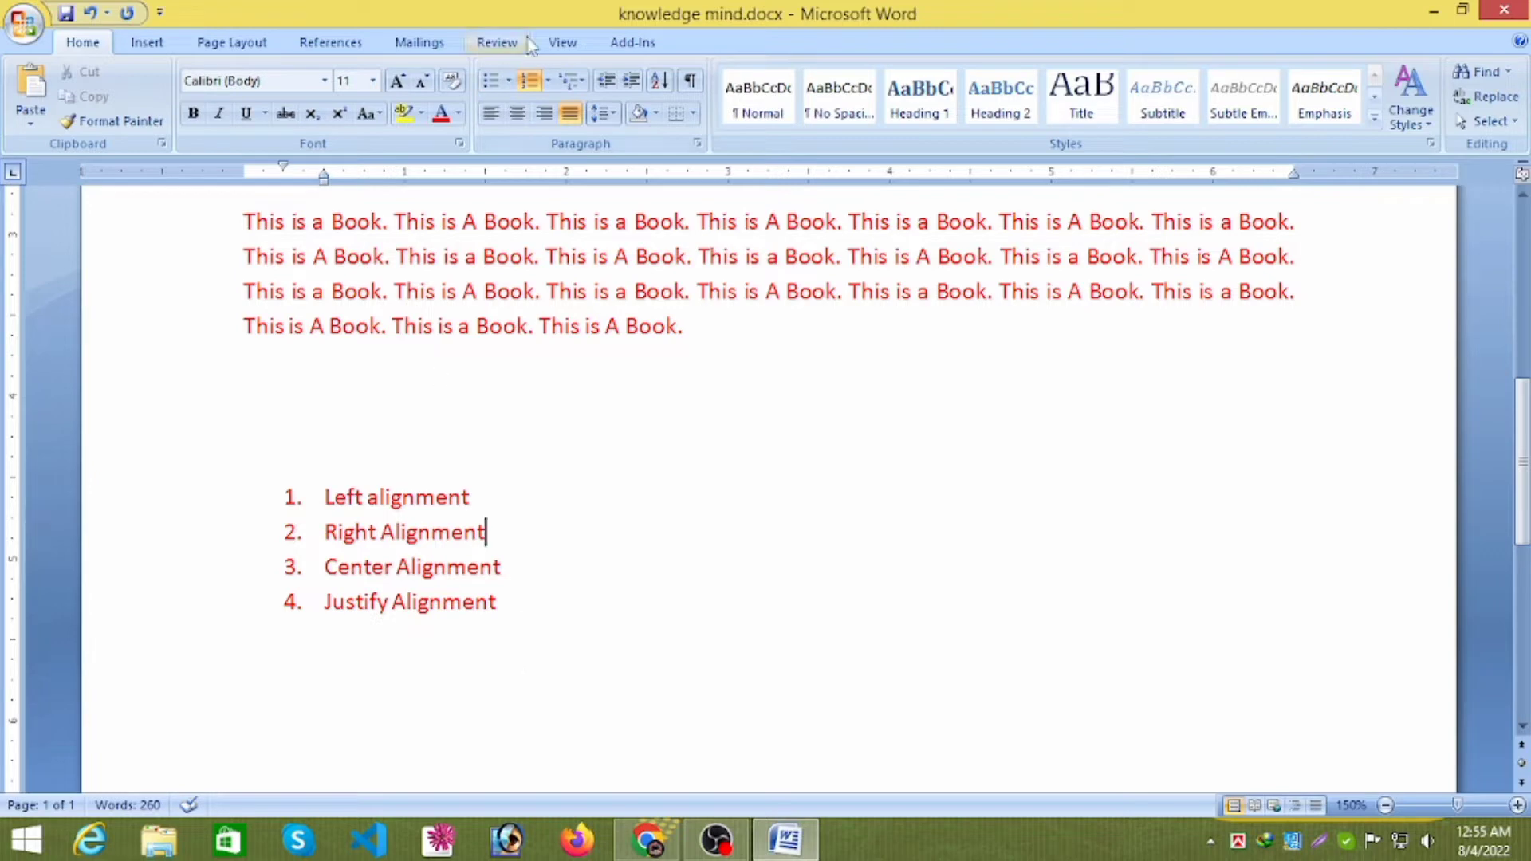
Set the line spacing of the numbered alignment list to 2.0
click(608, 116)
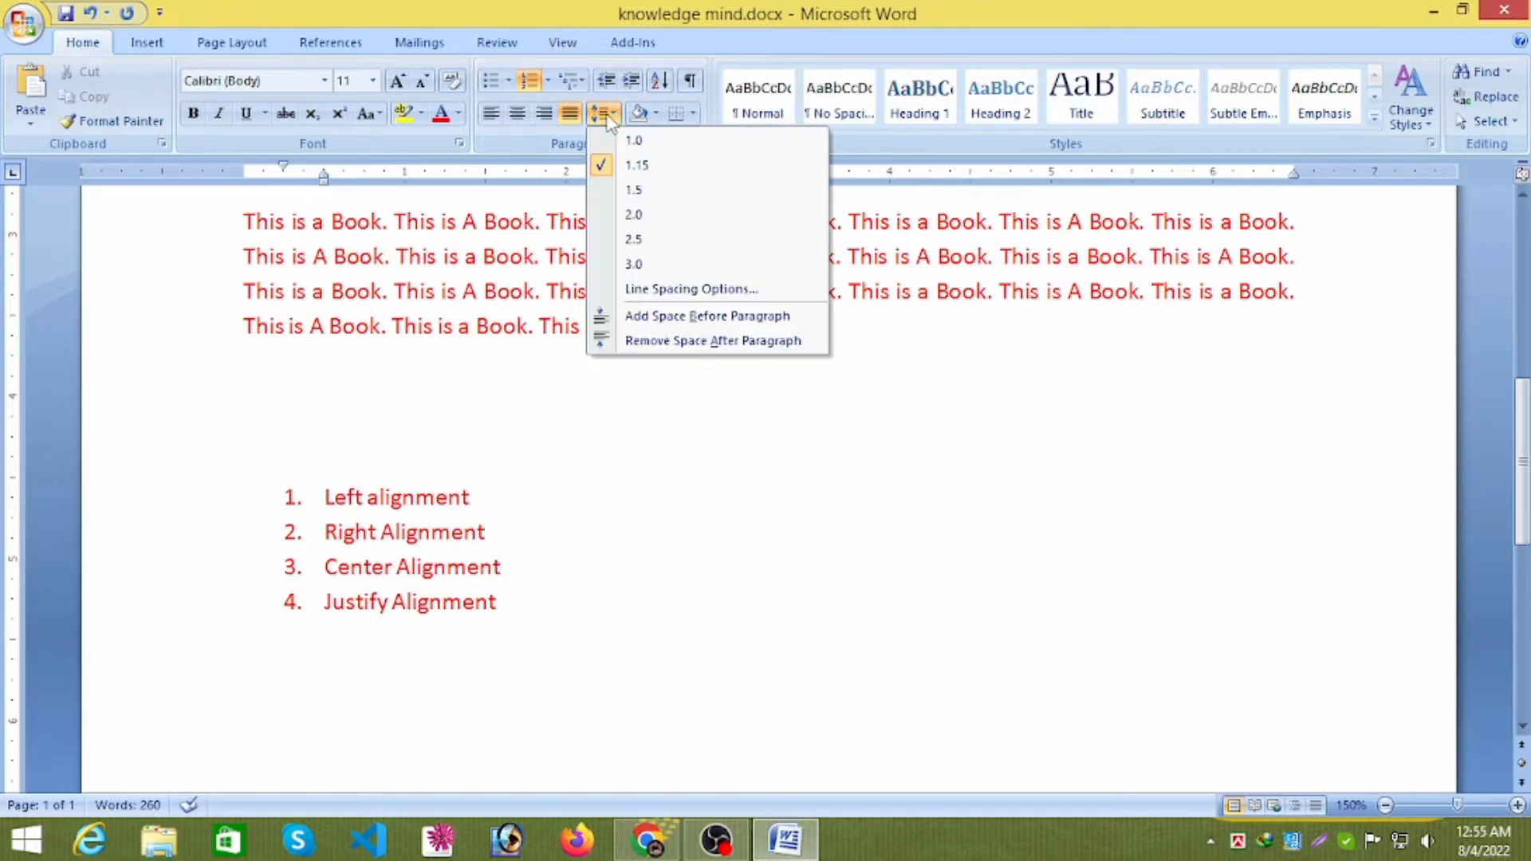
click(449, 674)
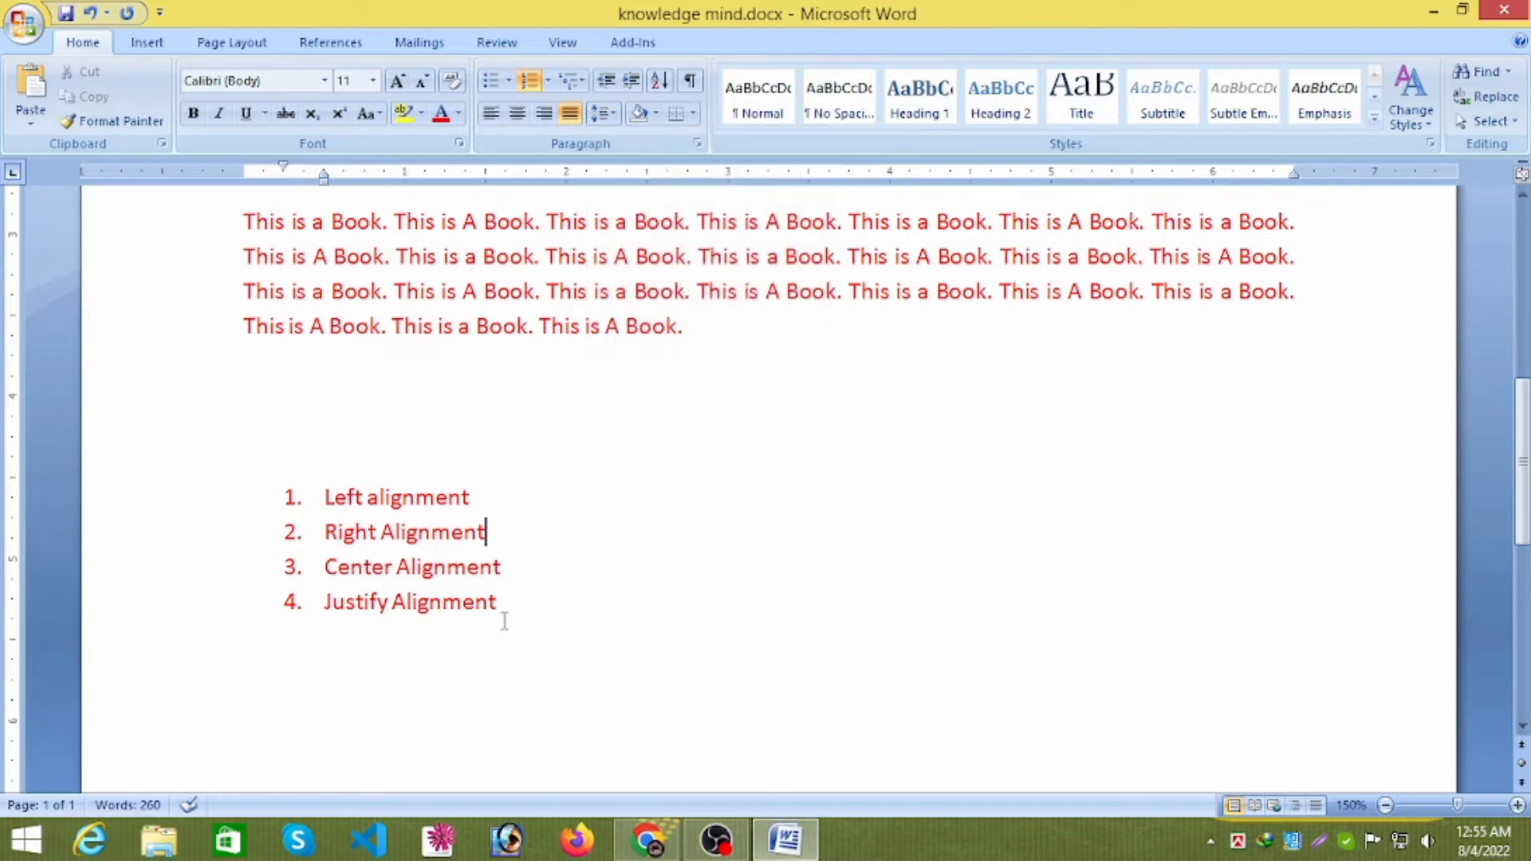
drag(510, 601, 345, 479)
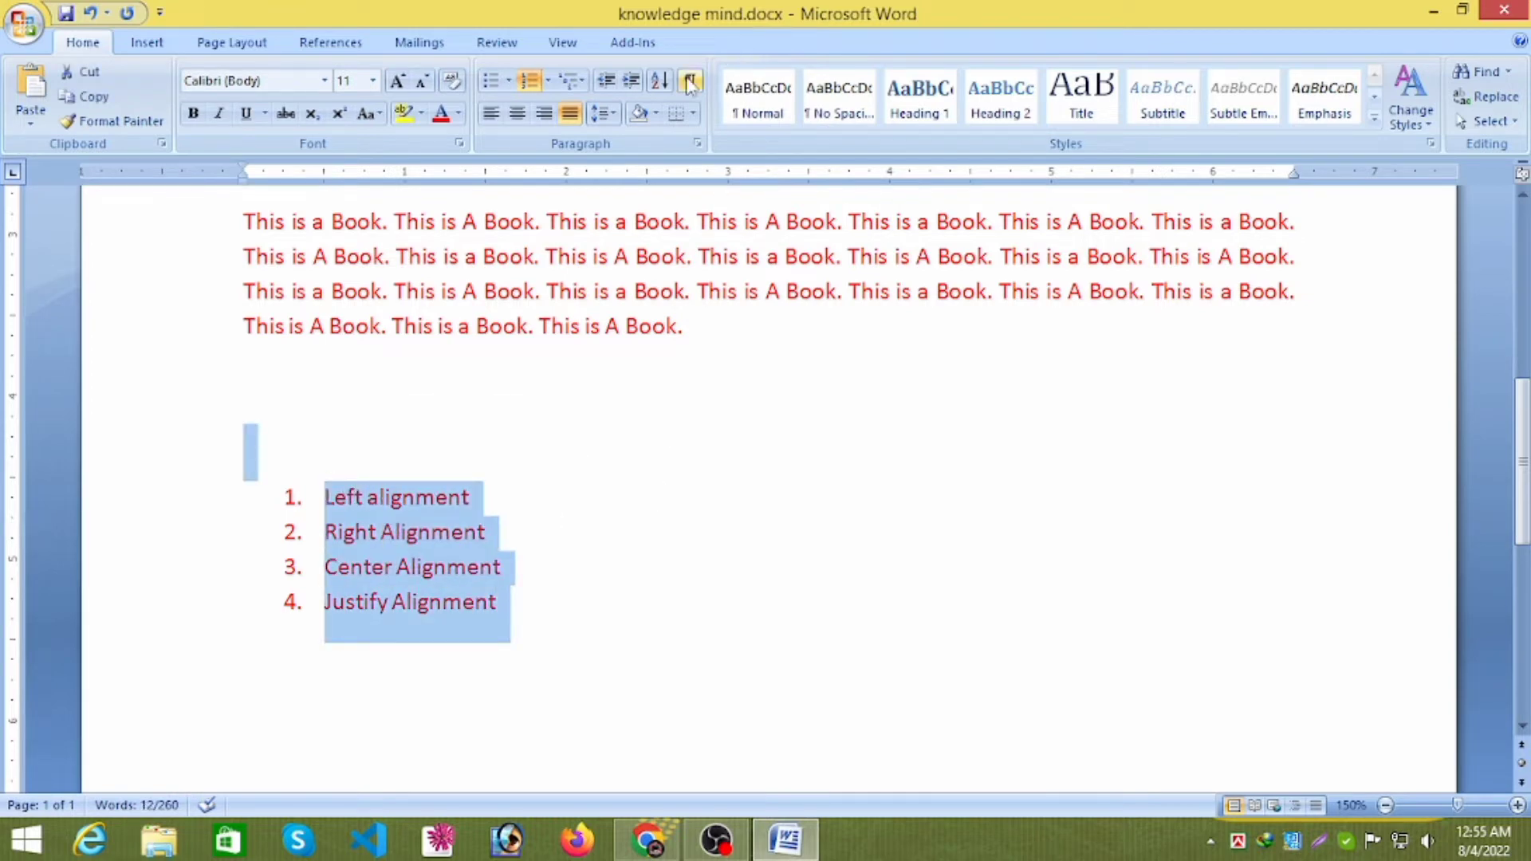
click(614, 117)
click(613, 116)
click(614, 116)
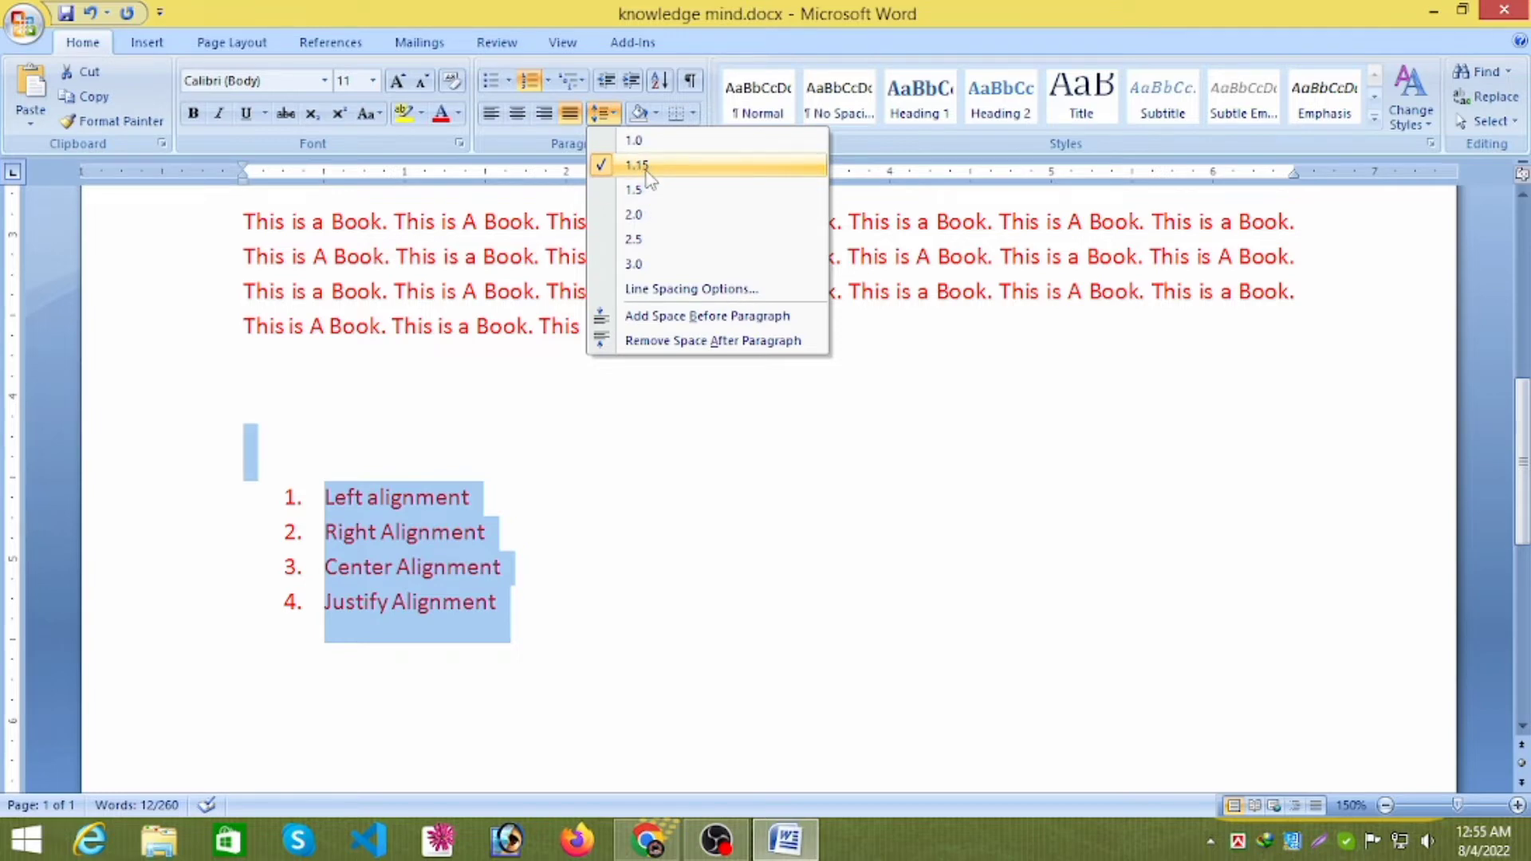
click(651, 216)
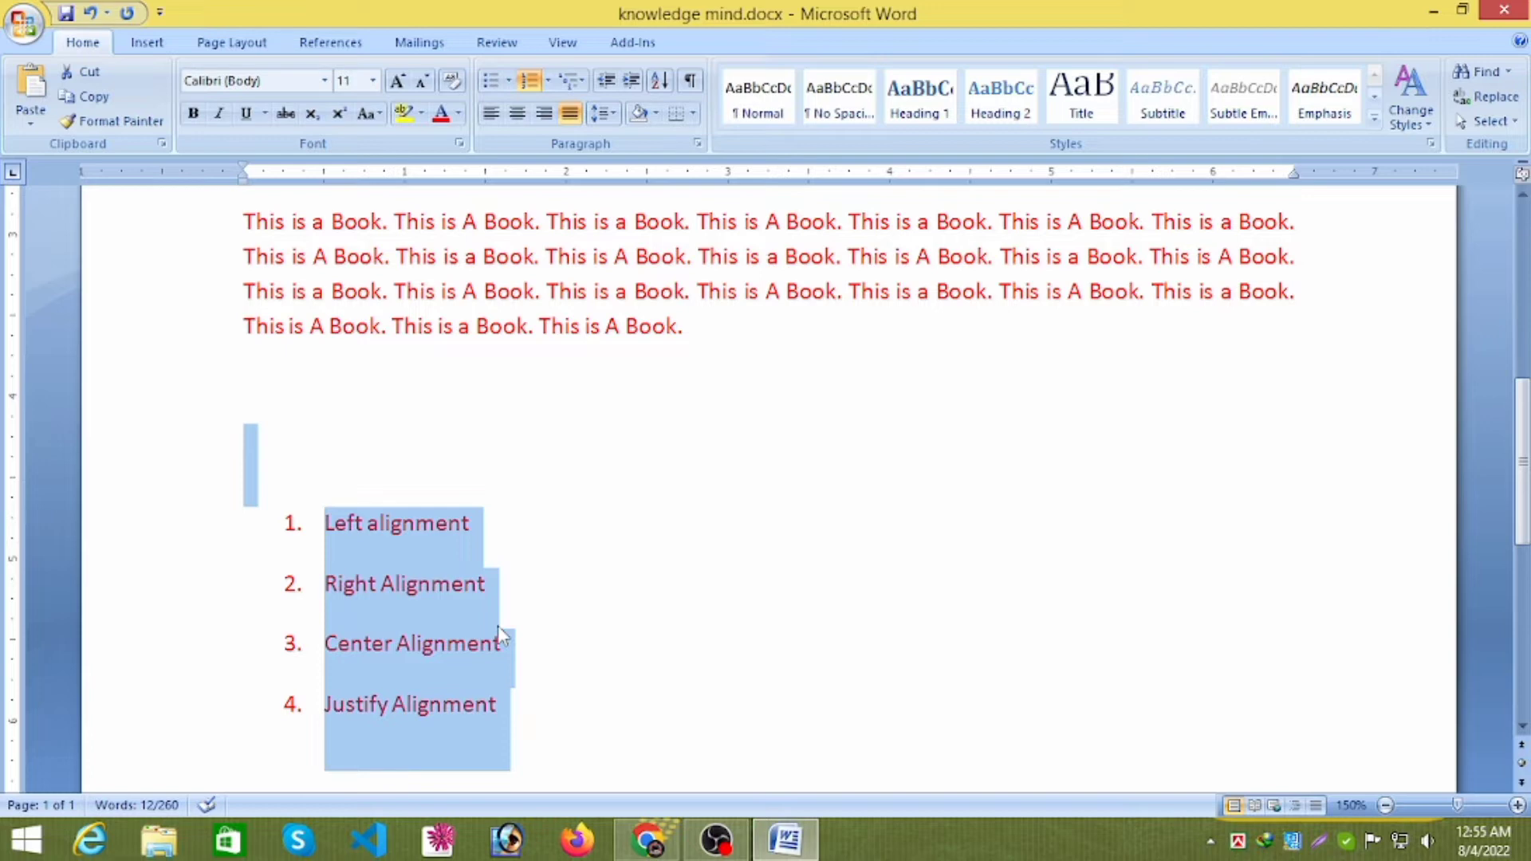
click(497, 628)
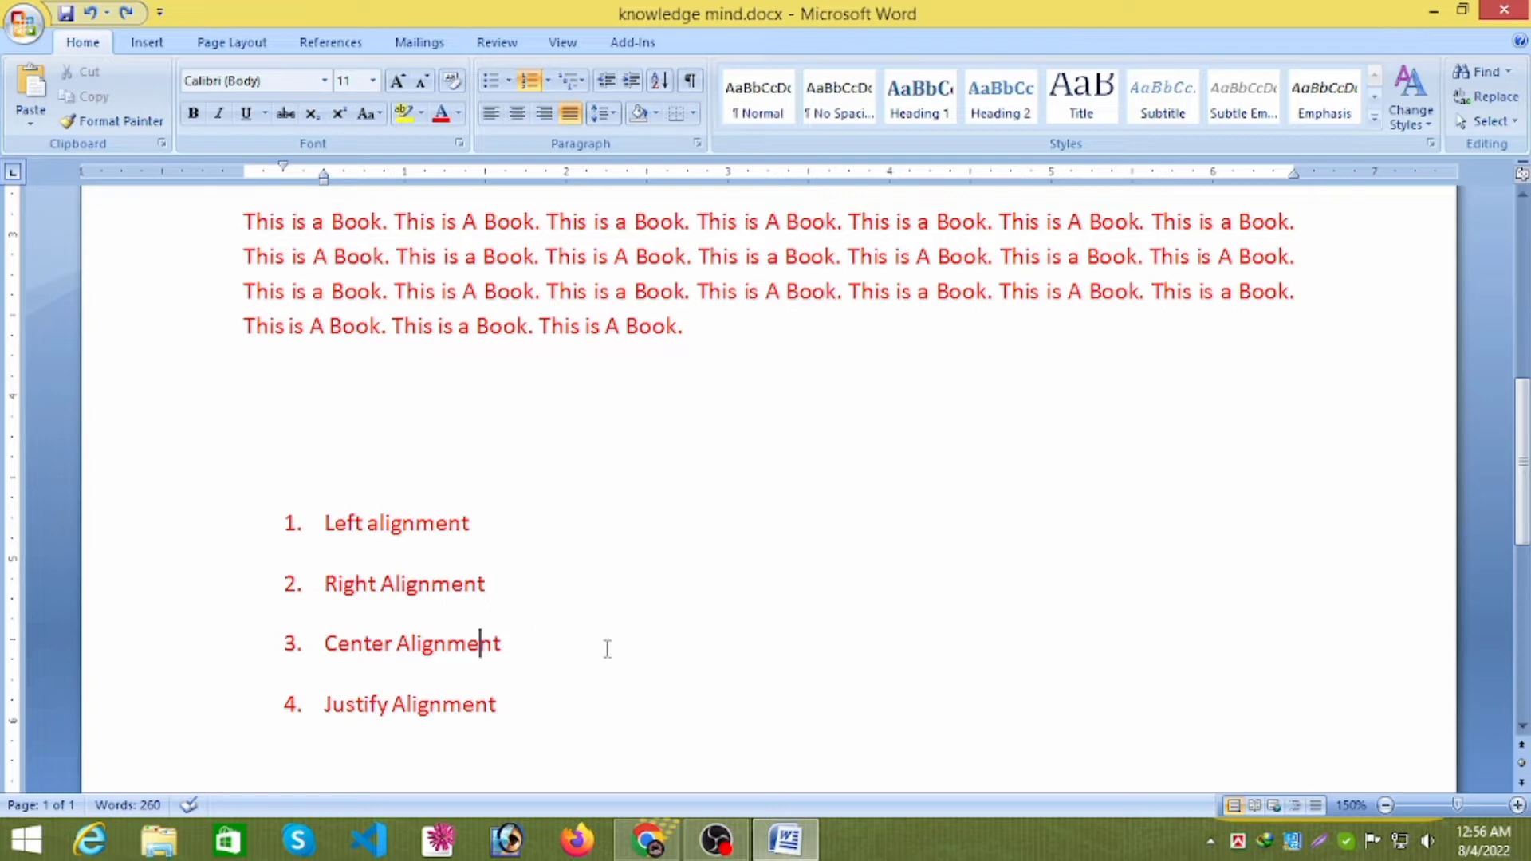
Delete all of the document's content, leaving an empty page
scroll(607, 648, up, 10)
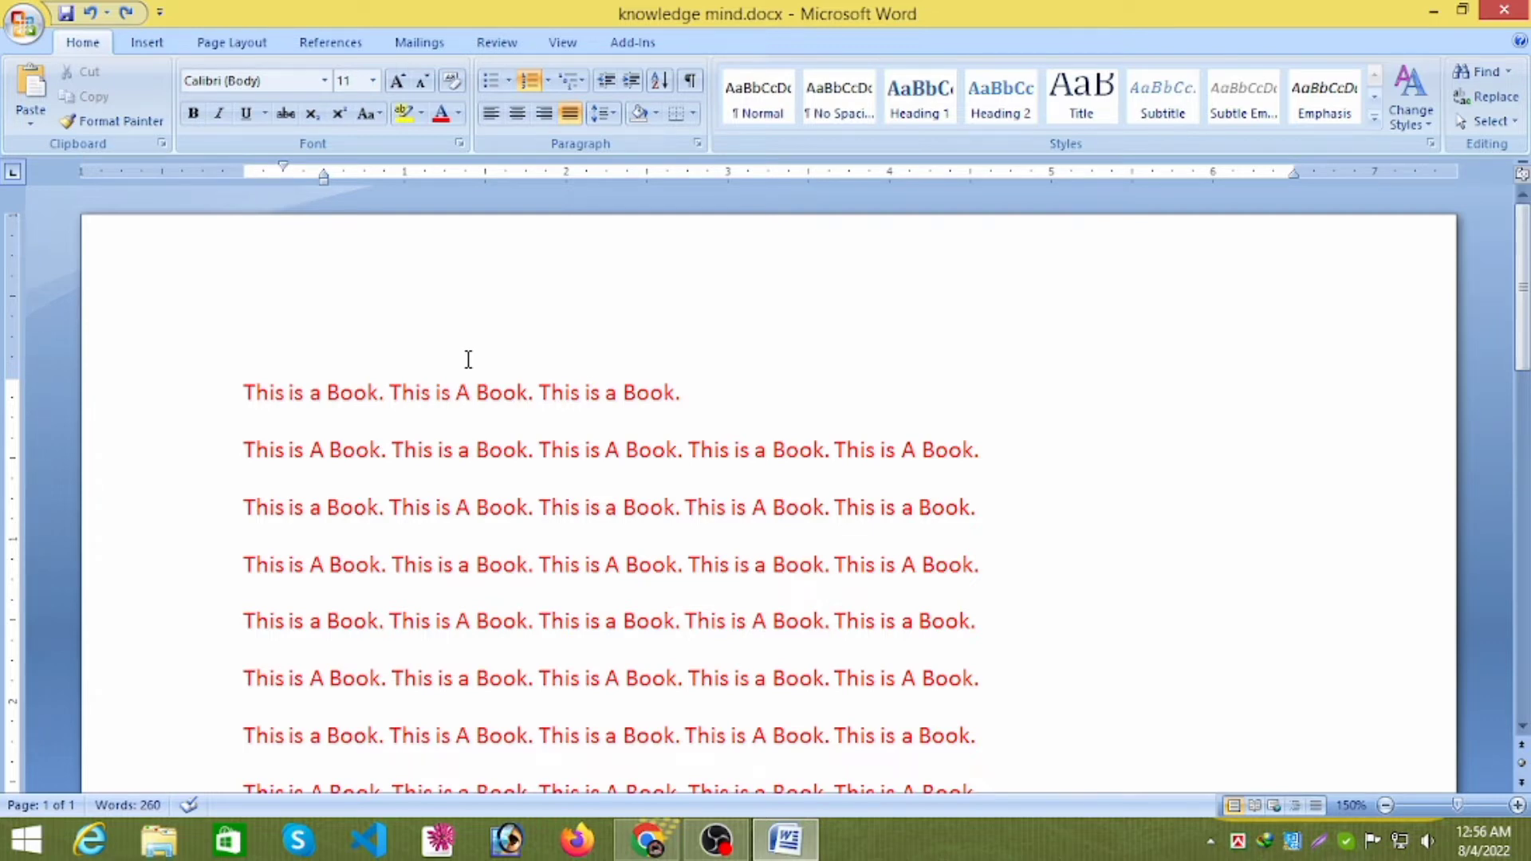
scroll(499, 331, down, 15)
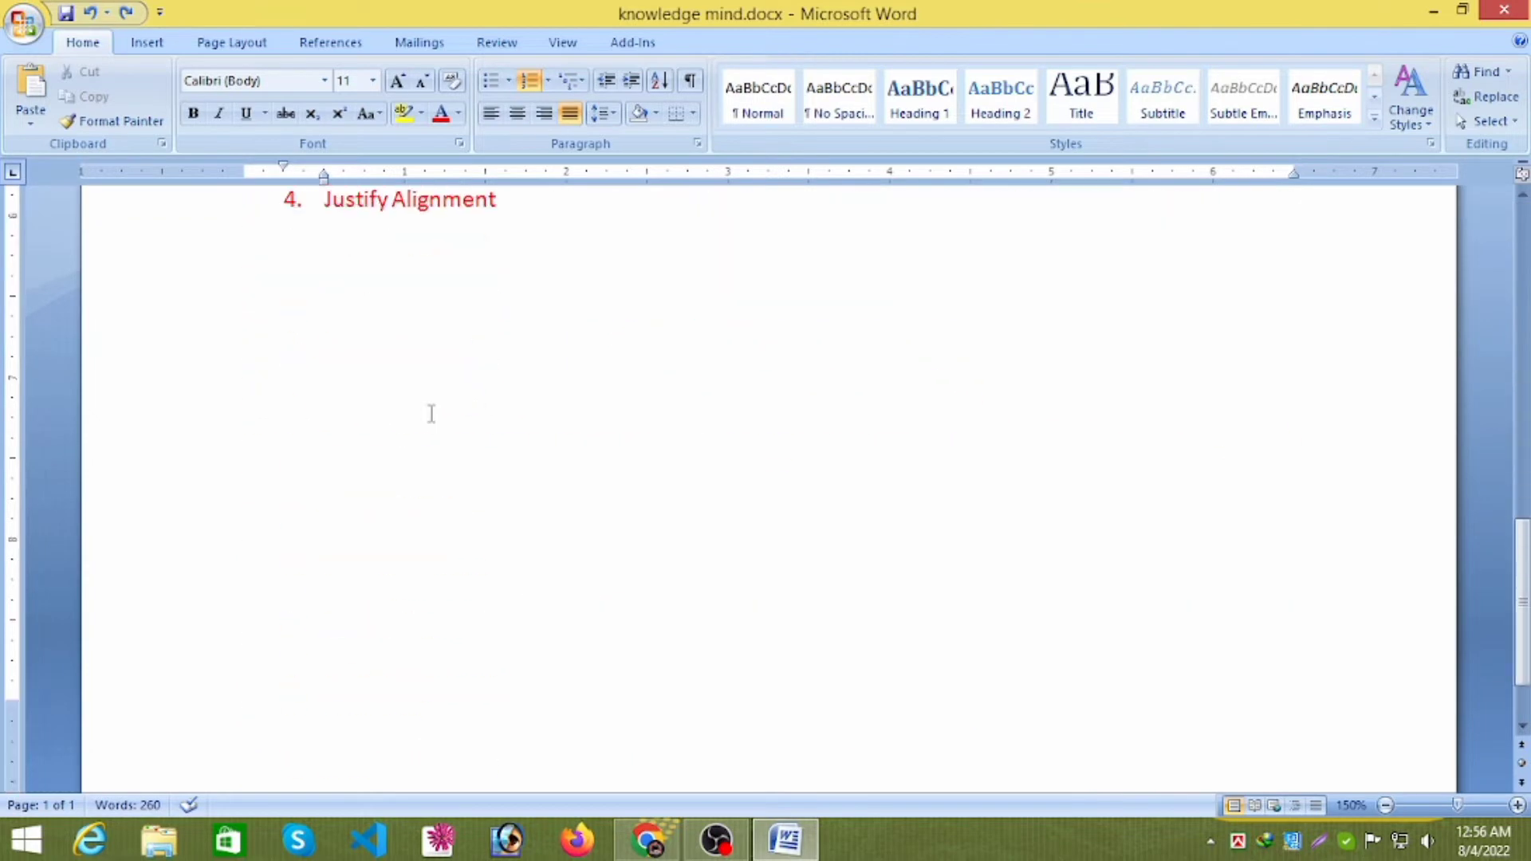
click(387, 443)
drag(462, 365, 472, 347)
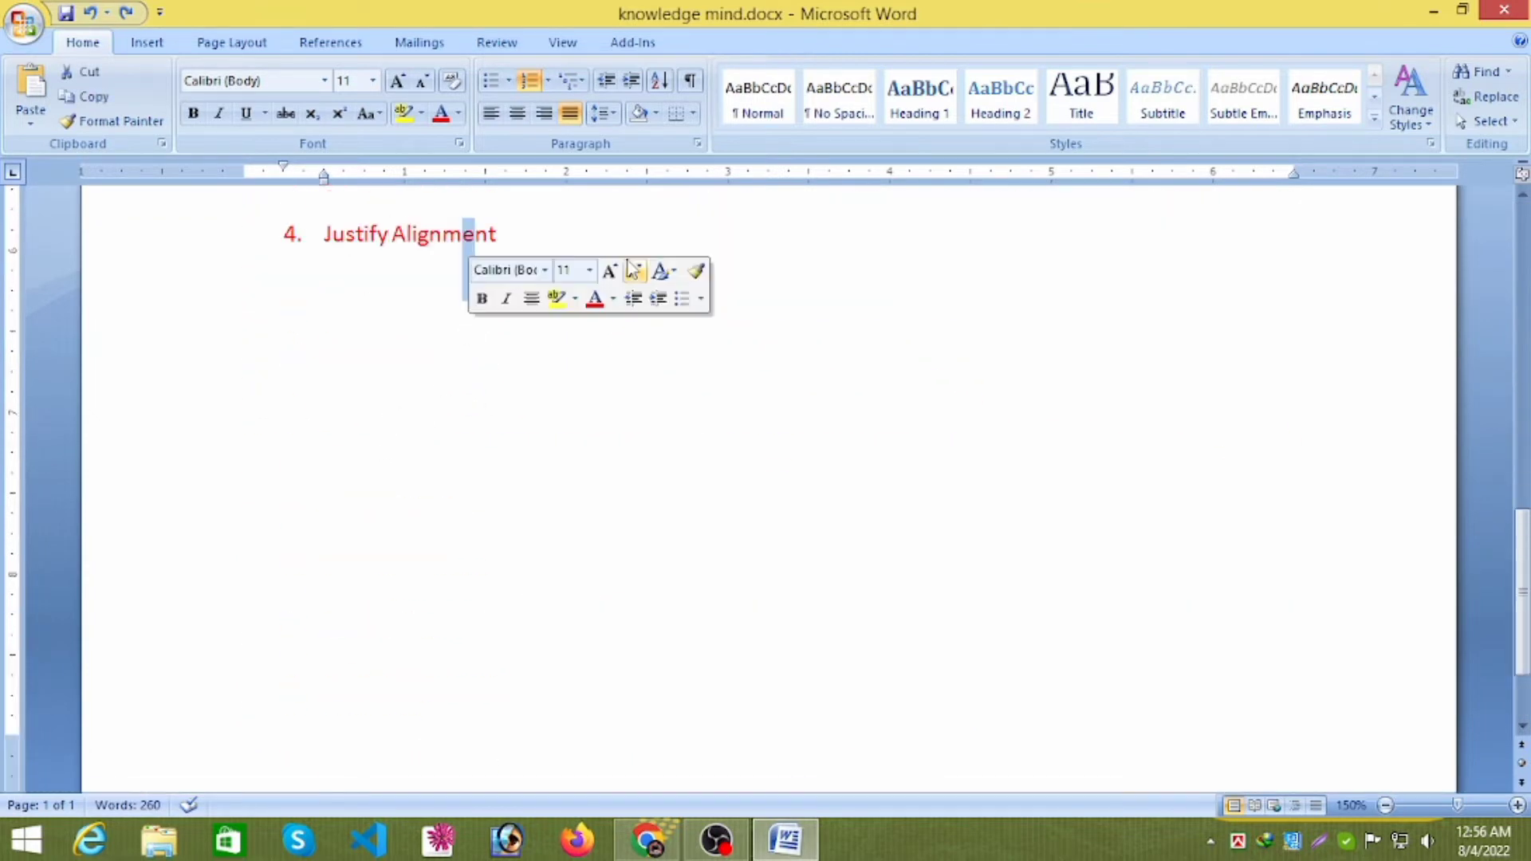
click(602, 244)
text(\)
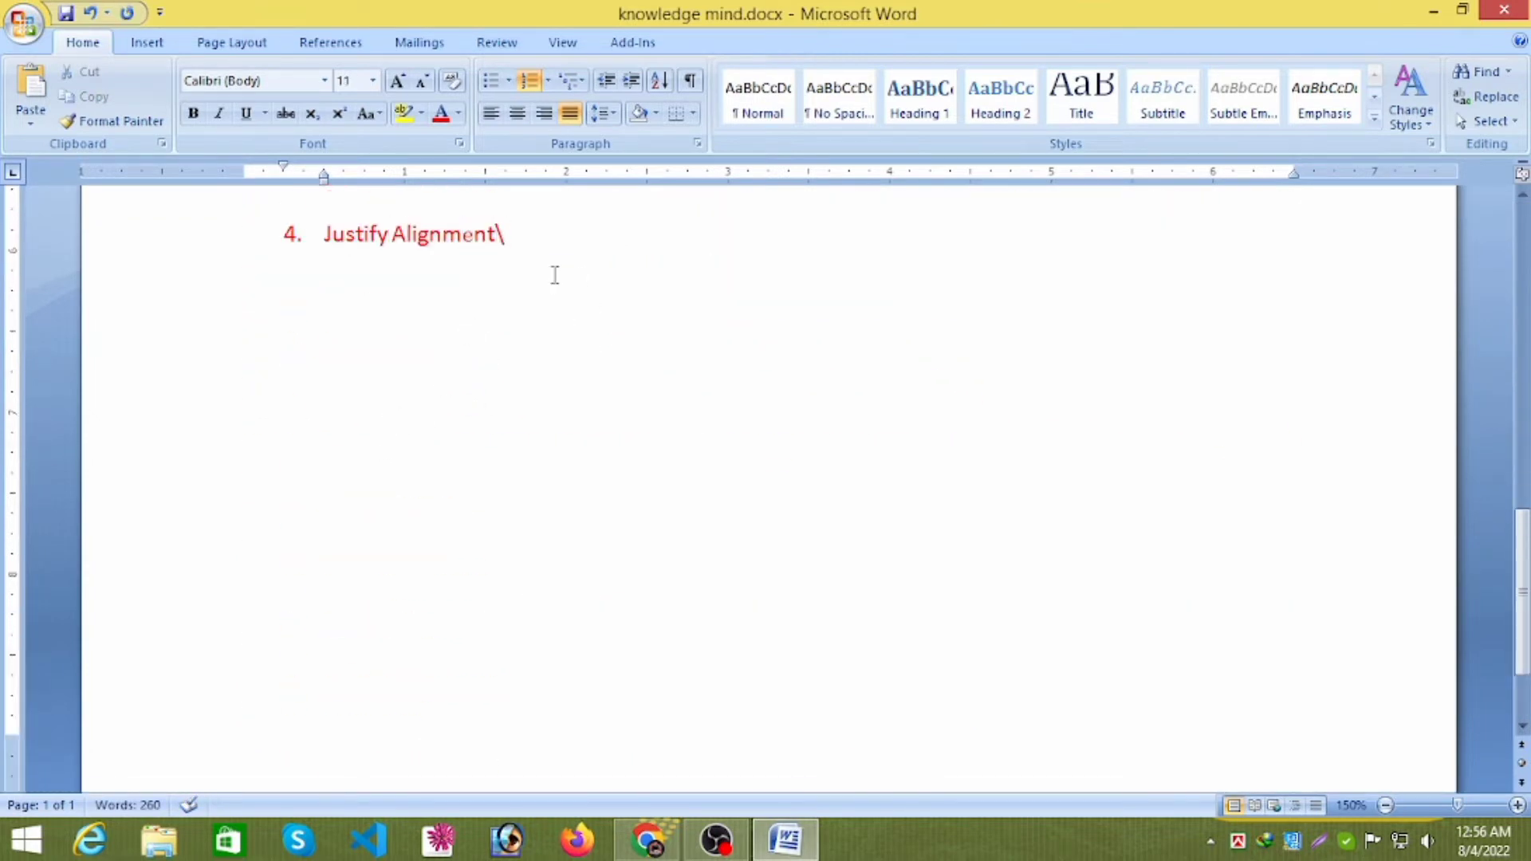
key(ctrl+a)
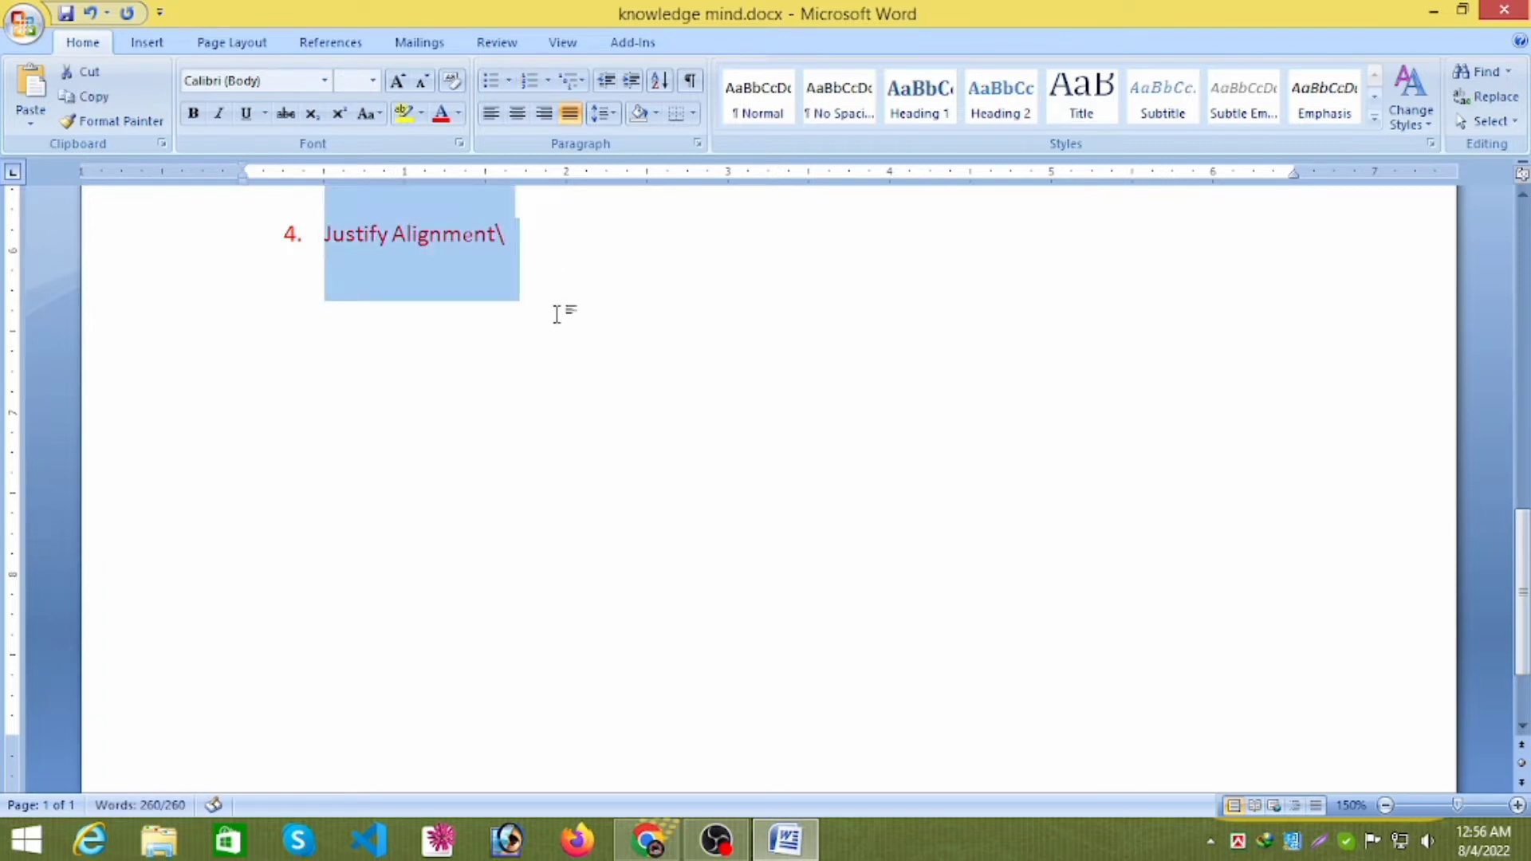
key(Delete)
key(BackSpace)
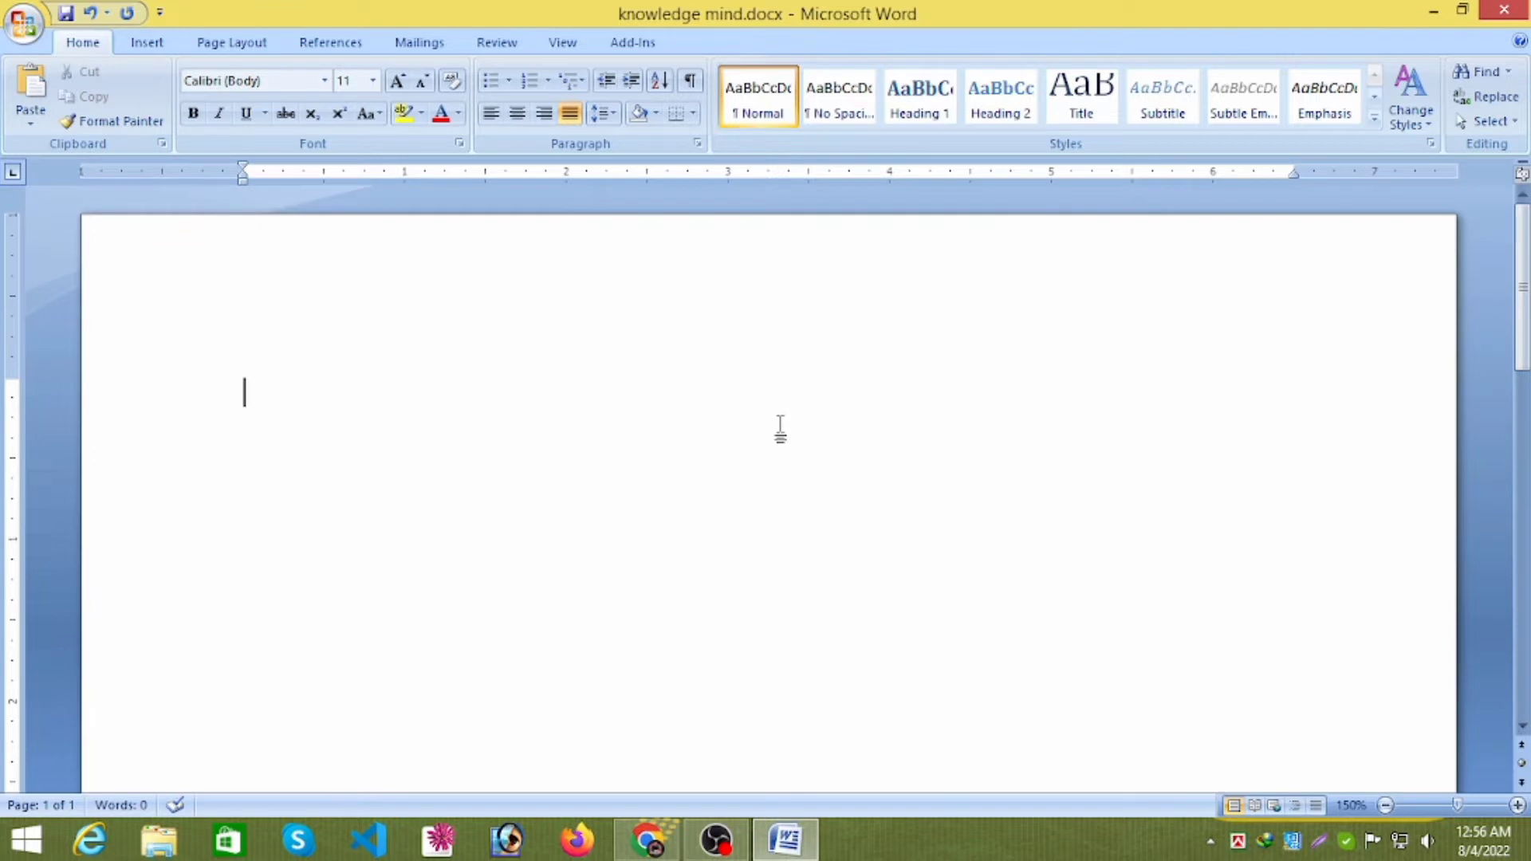
Enter the capital letters A through Z in alphabetical order, each in its own paragraph
text(A)
key(Return)
text(B)
key(Return)
text(C)
key(Return)
text(D)
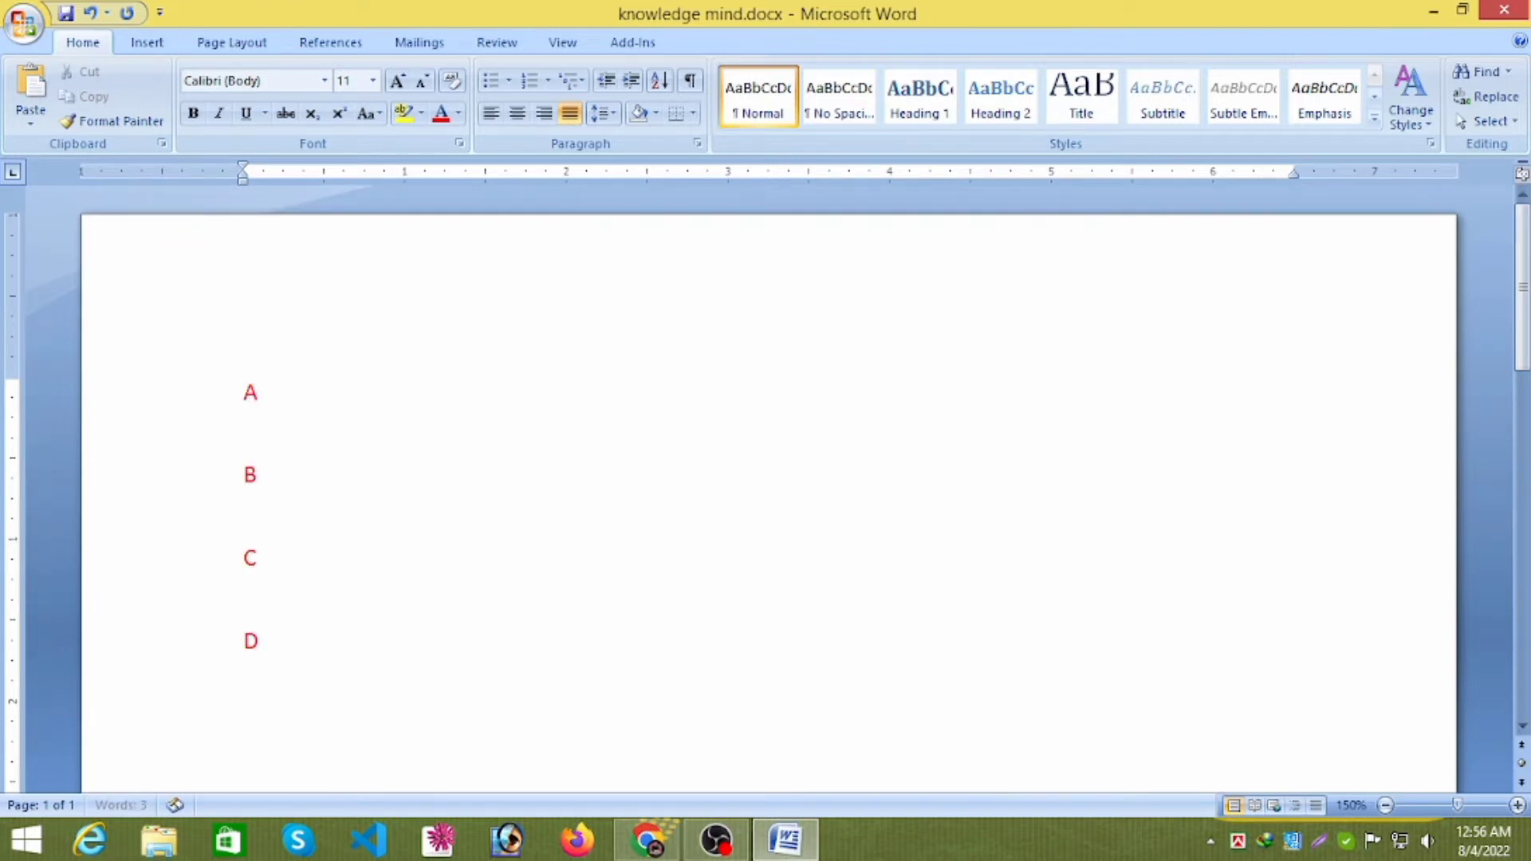
key(Return)
text(E)
key(Return)
text(F)
key(Return)
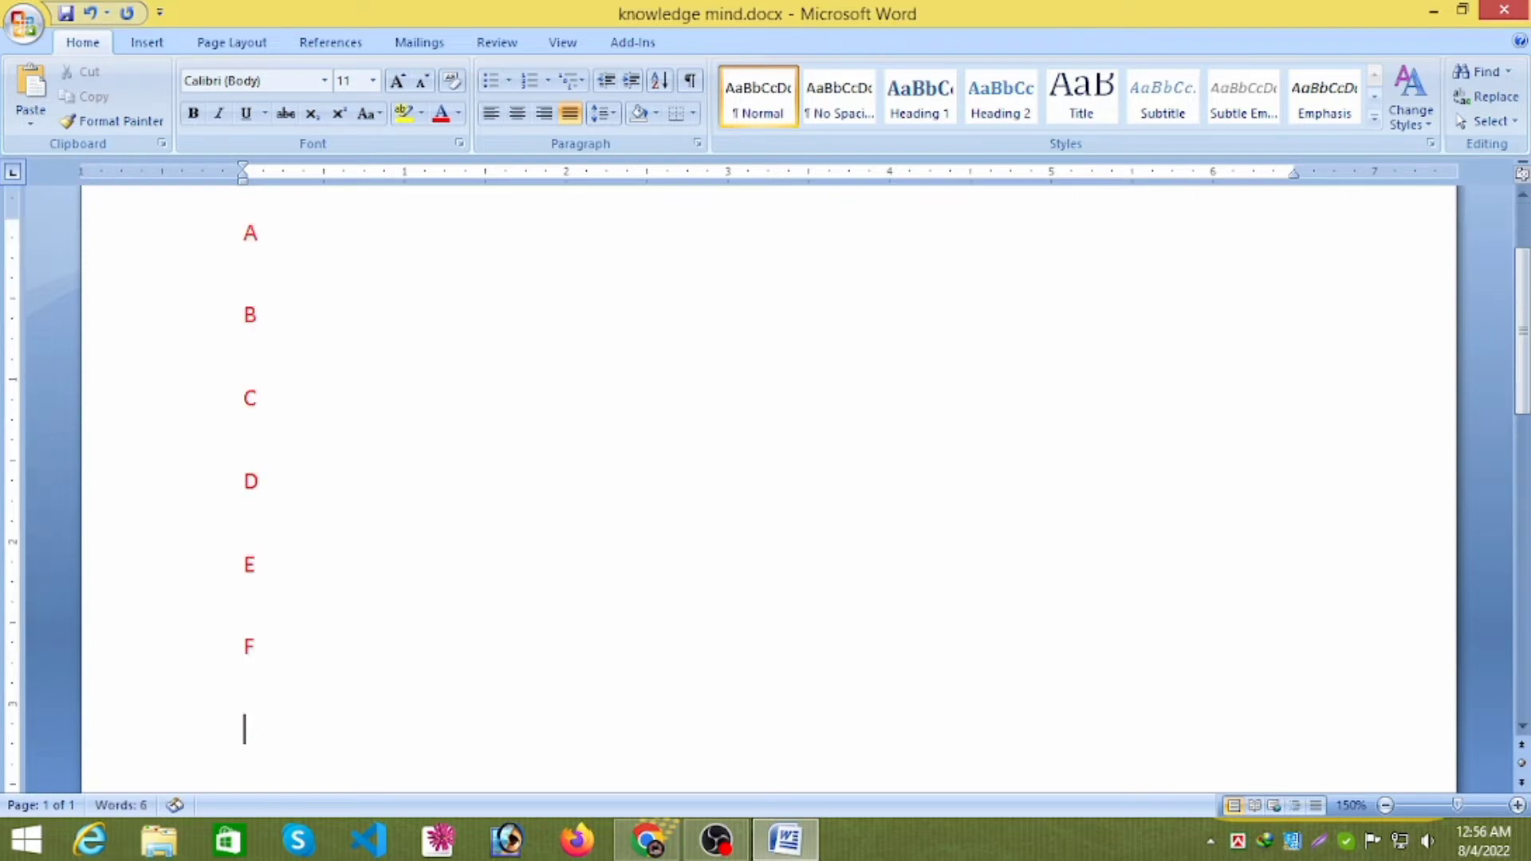
text(G)
key(Return)
text(H)
key(Return)
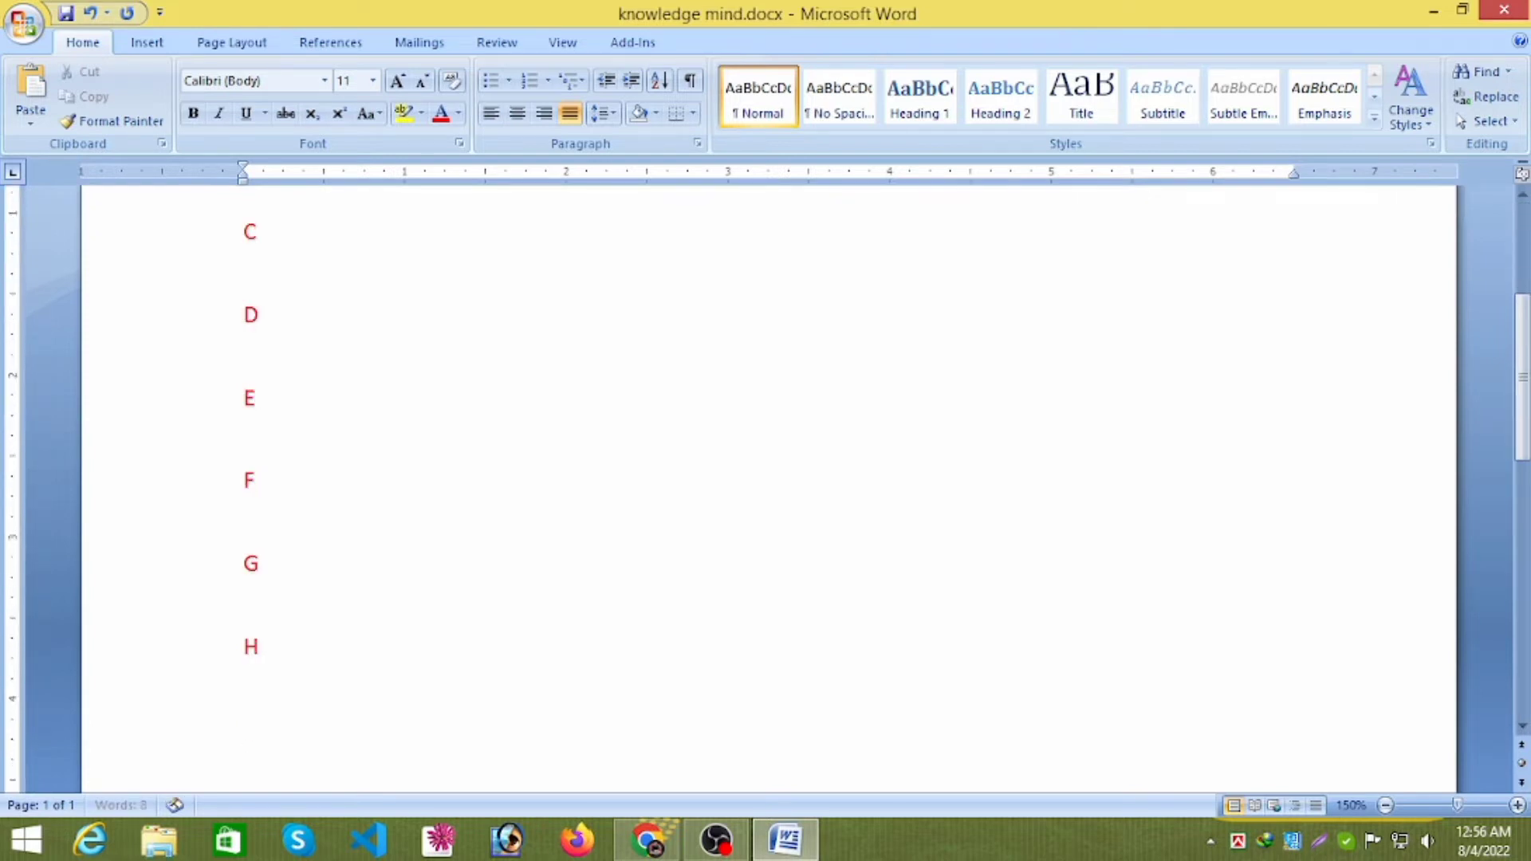
text(I)
key(Return)
text(J)
key(Return)
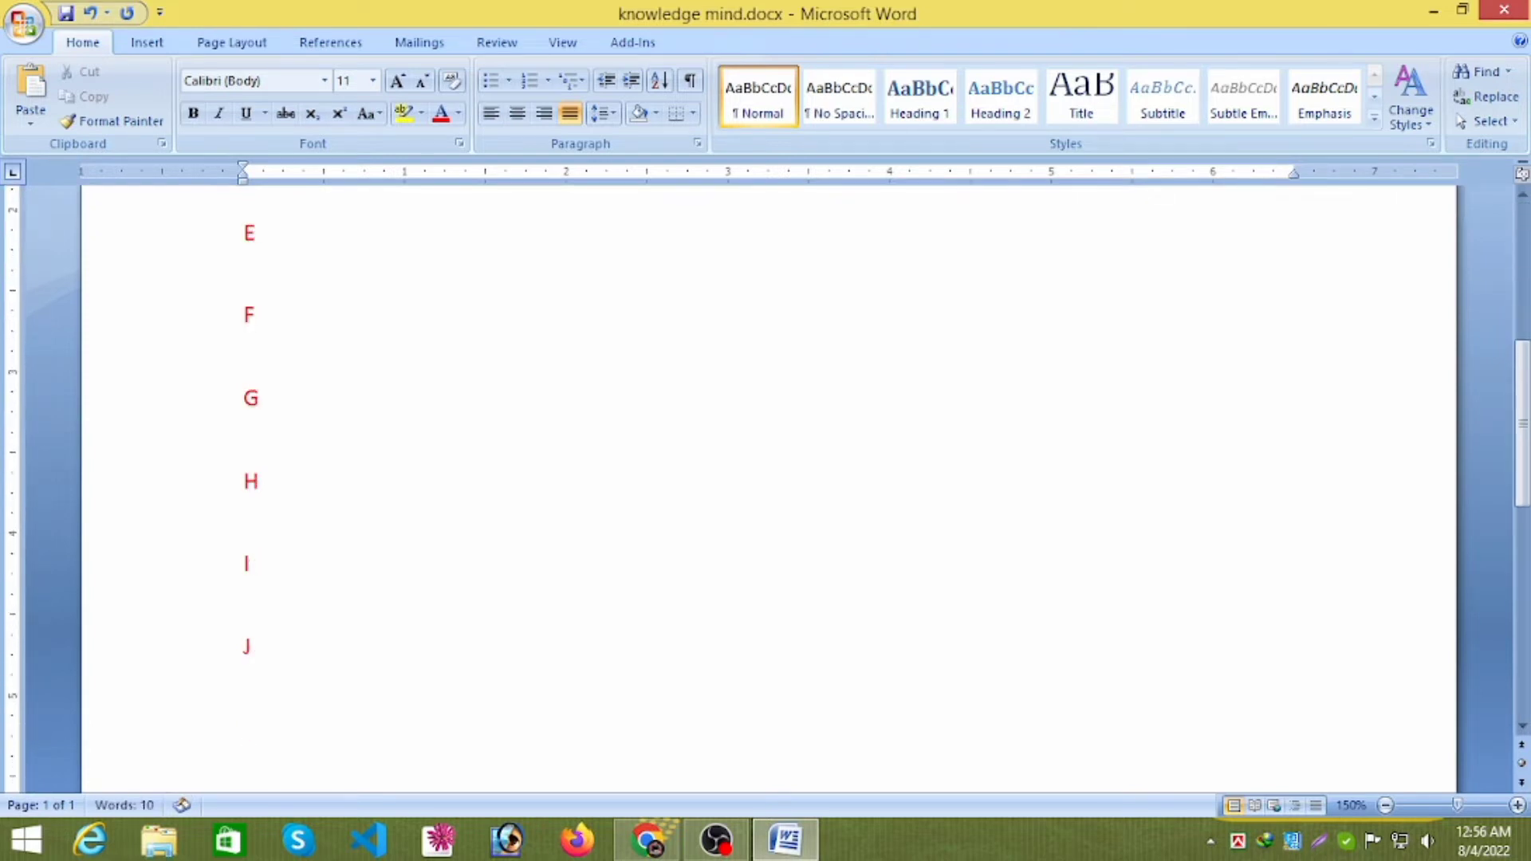
text(K)
key(Return)
text(Ll)
key(Return)
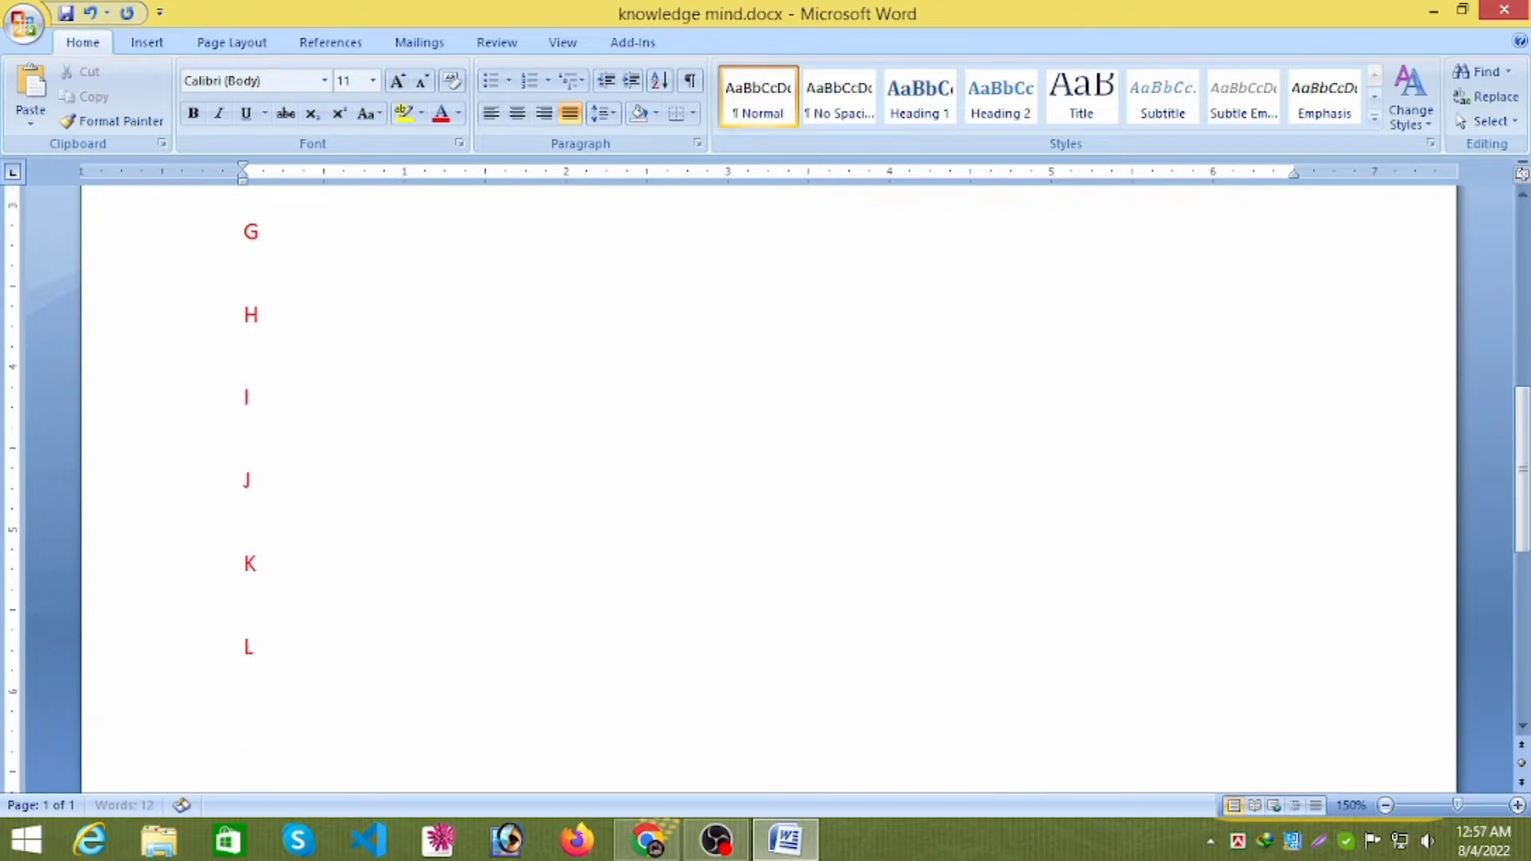
text(M)
key(Return)
text(BN)
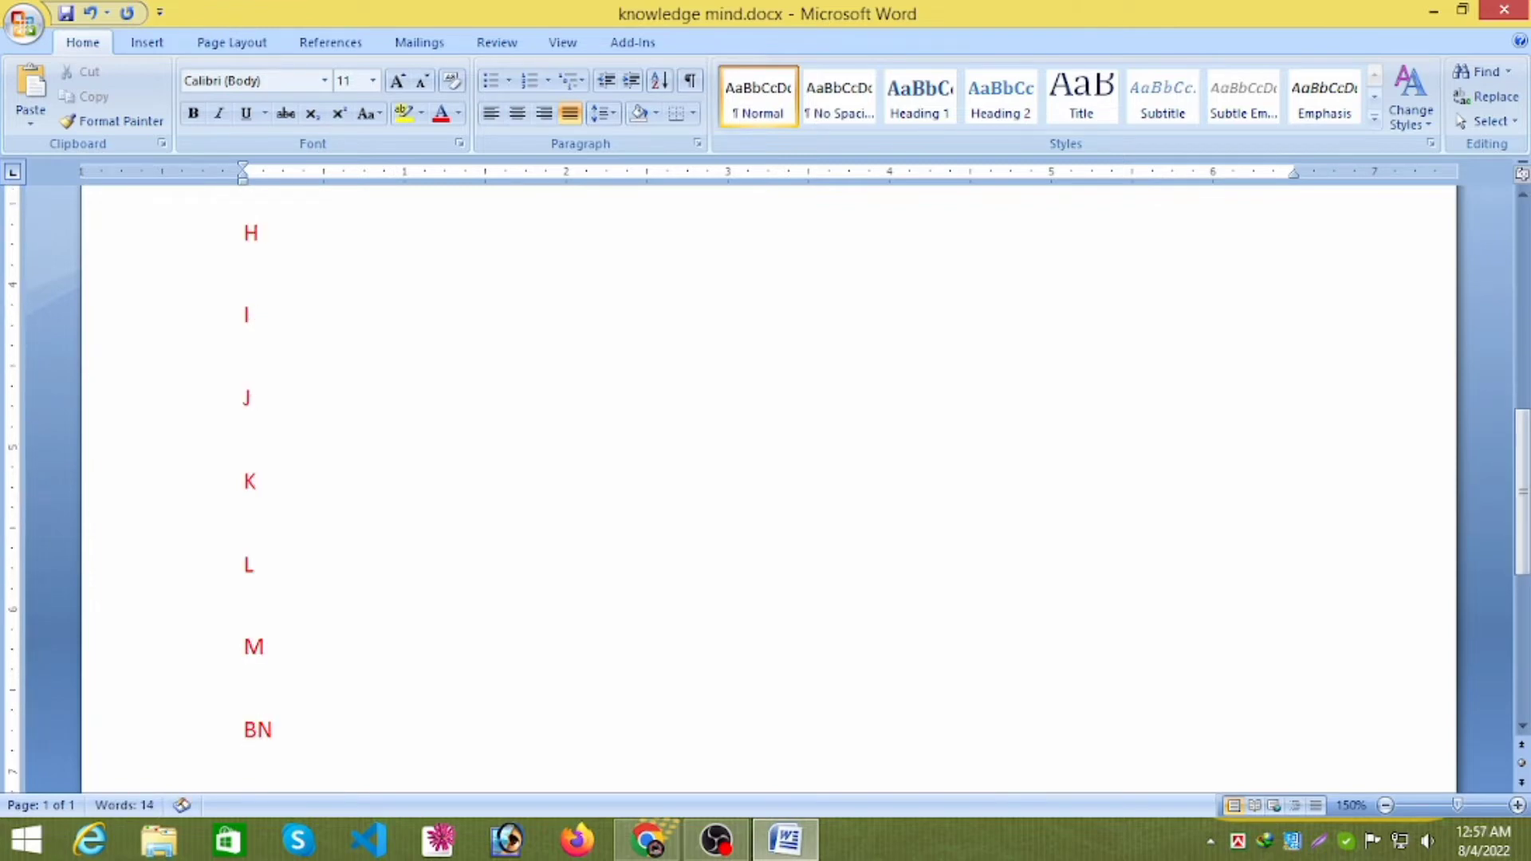
key(BackSpace)
key(BackSpace)
text(N)
key(Return)
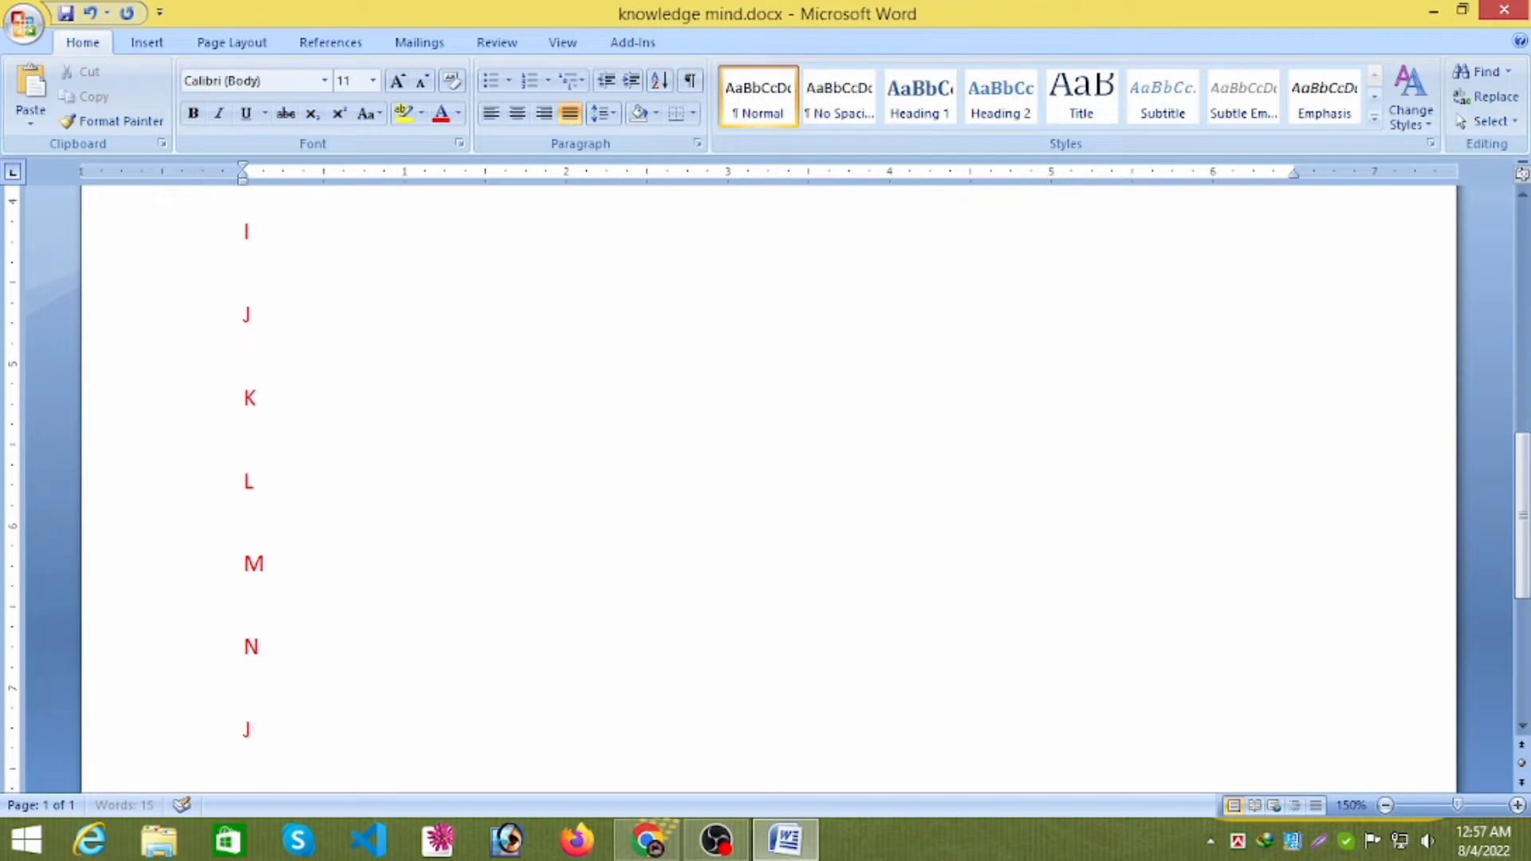
text(O)
key(Return)
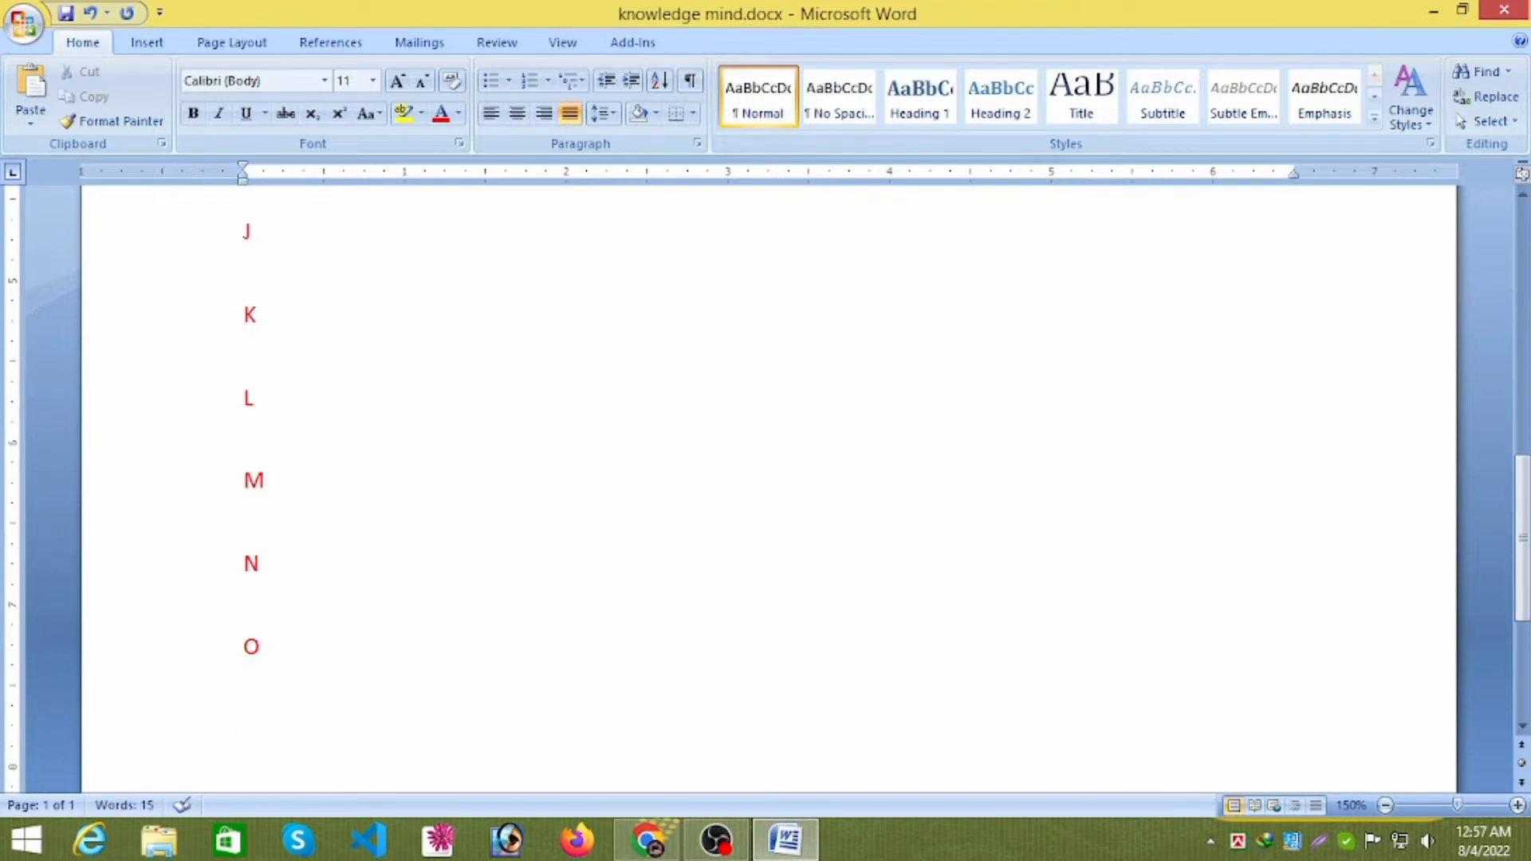
text(P)
key(Return)
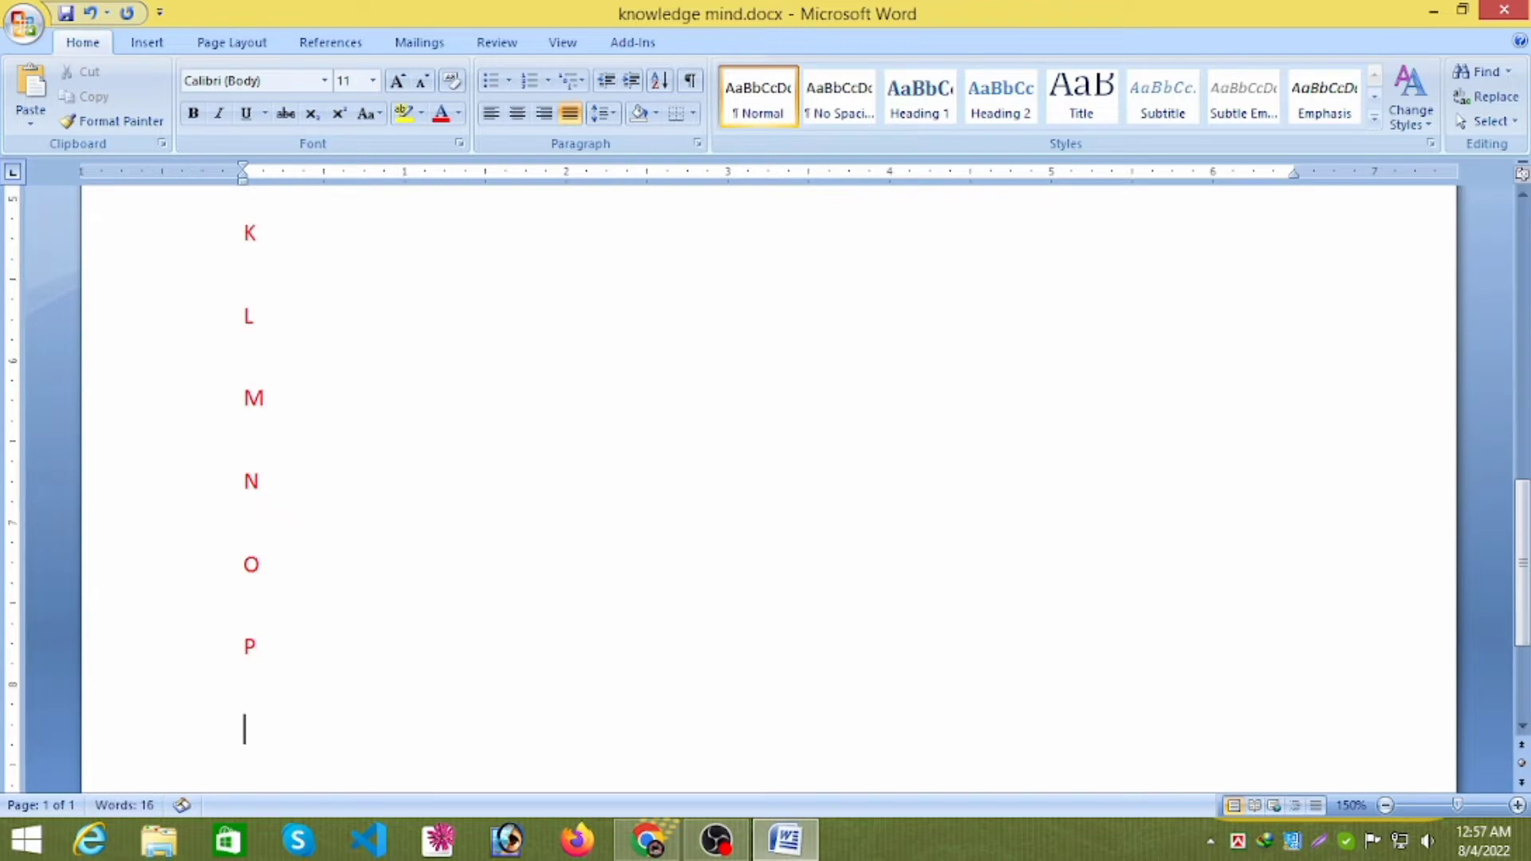
text(Q)
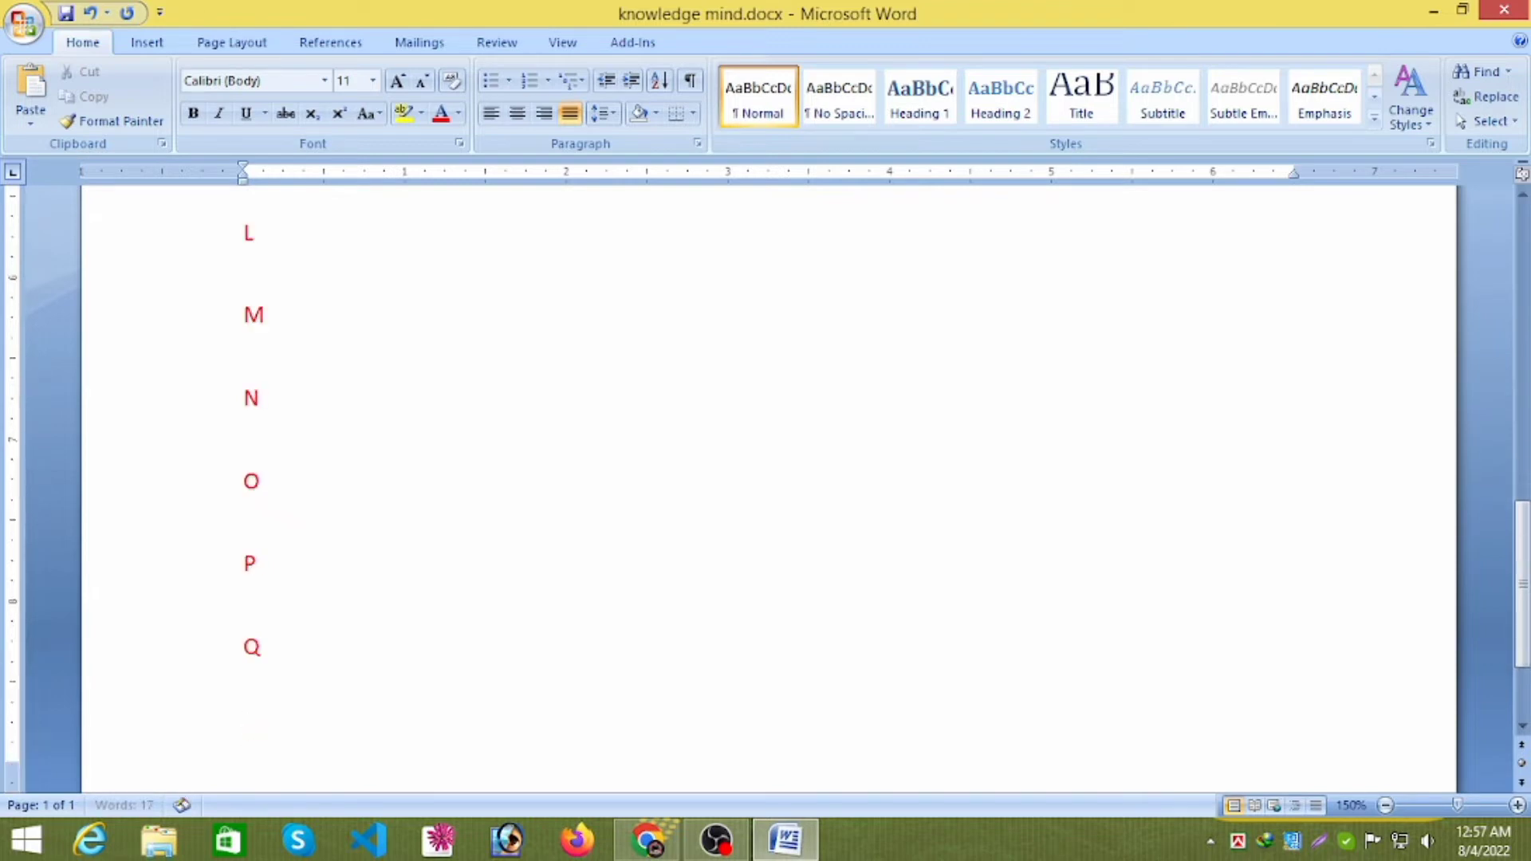
key(Return)
text(R)
key(Return)
text(S)
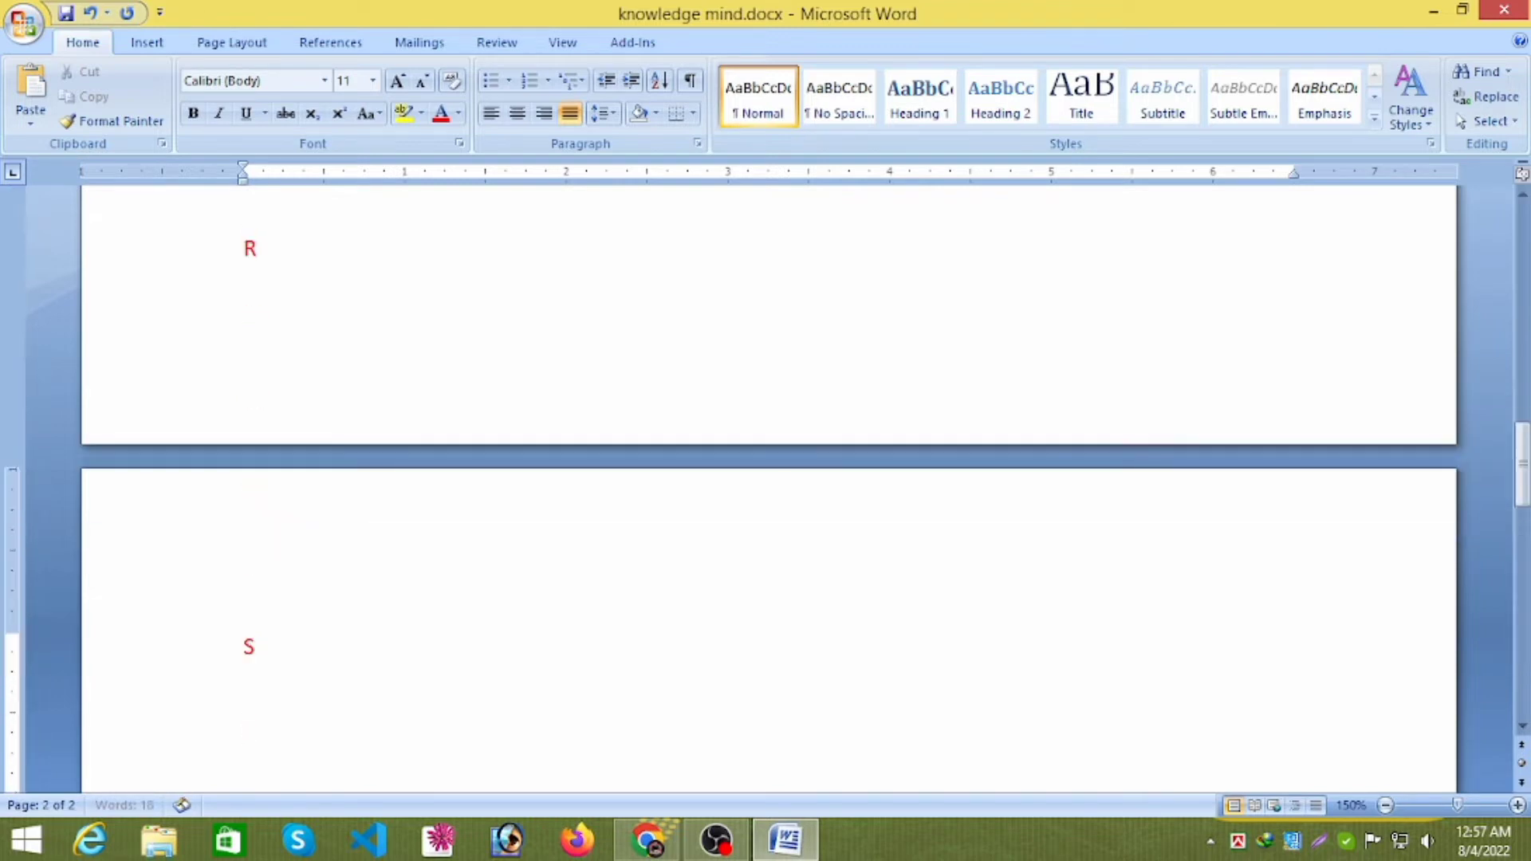
key(Return)
text(T)
key(Return)
text(U)
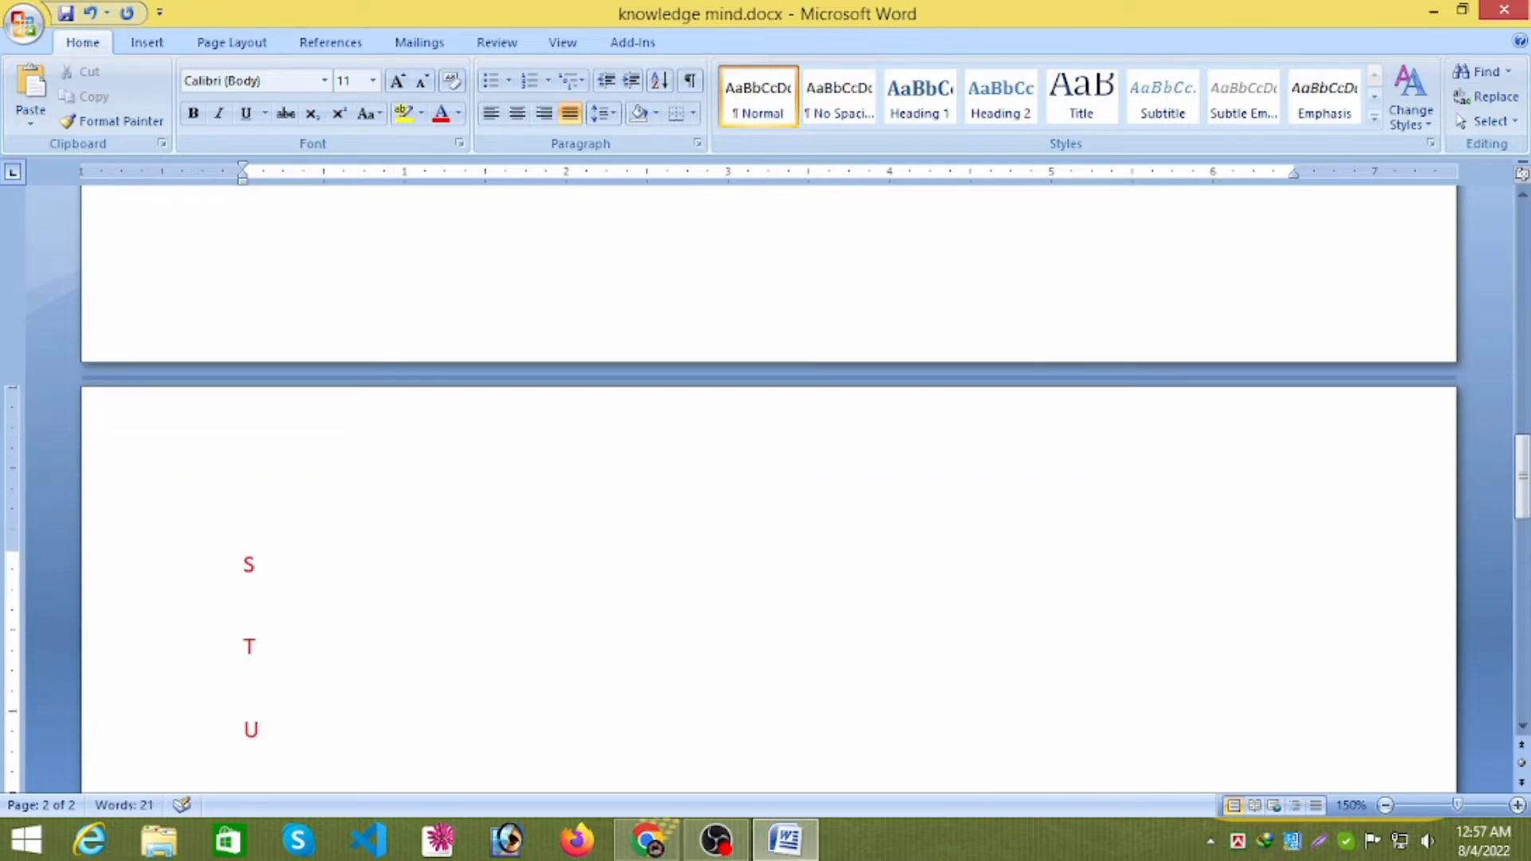
key(Return)
text(V)
key(Return)
text(W)
key(Return)
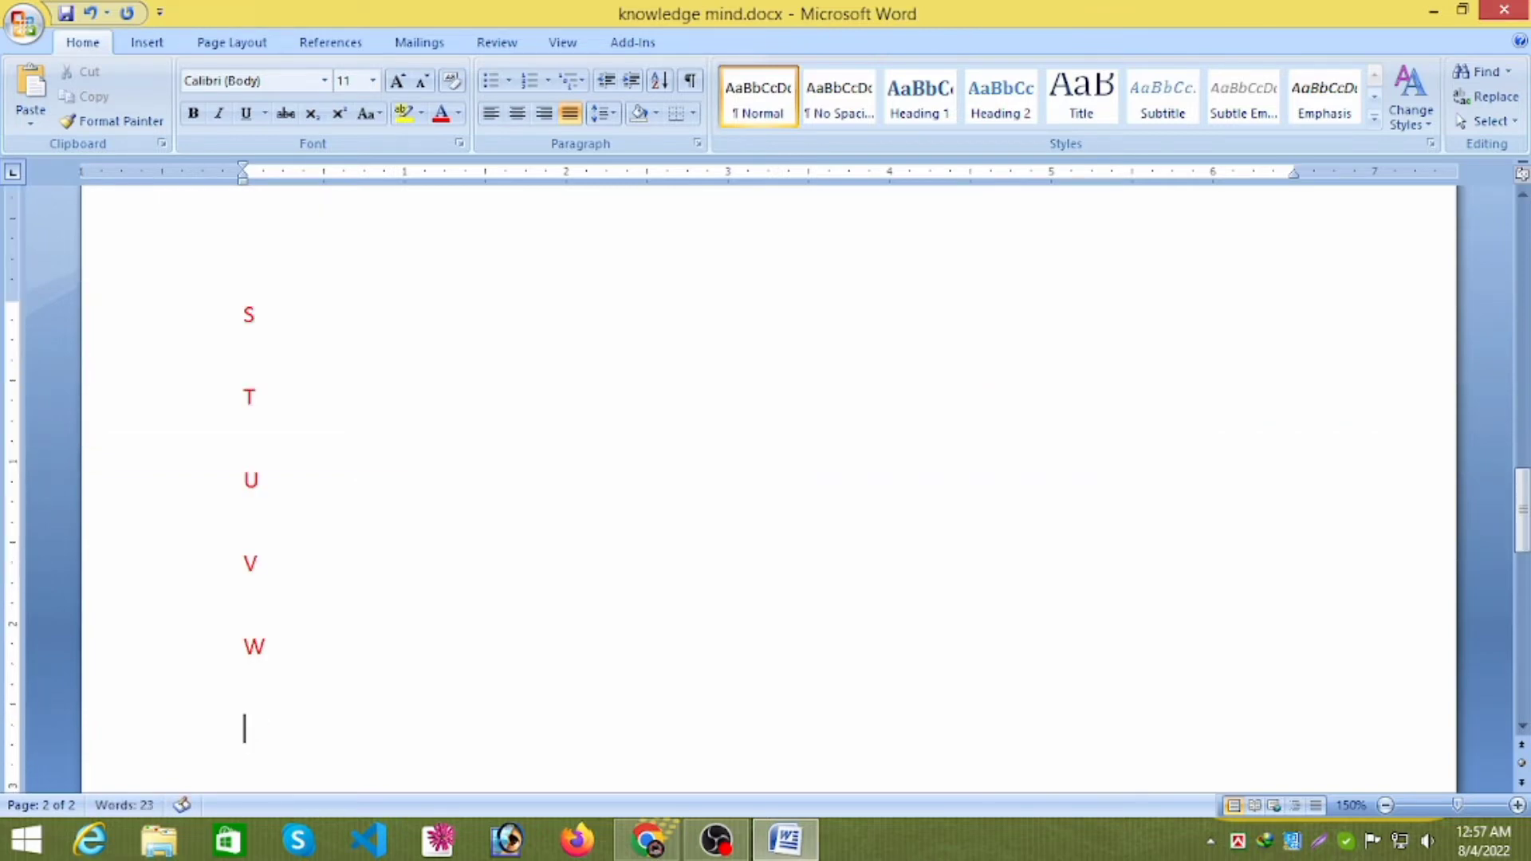
text(X)
key(Return)
text(Y)
key(Return)
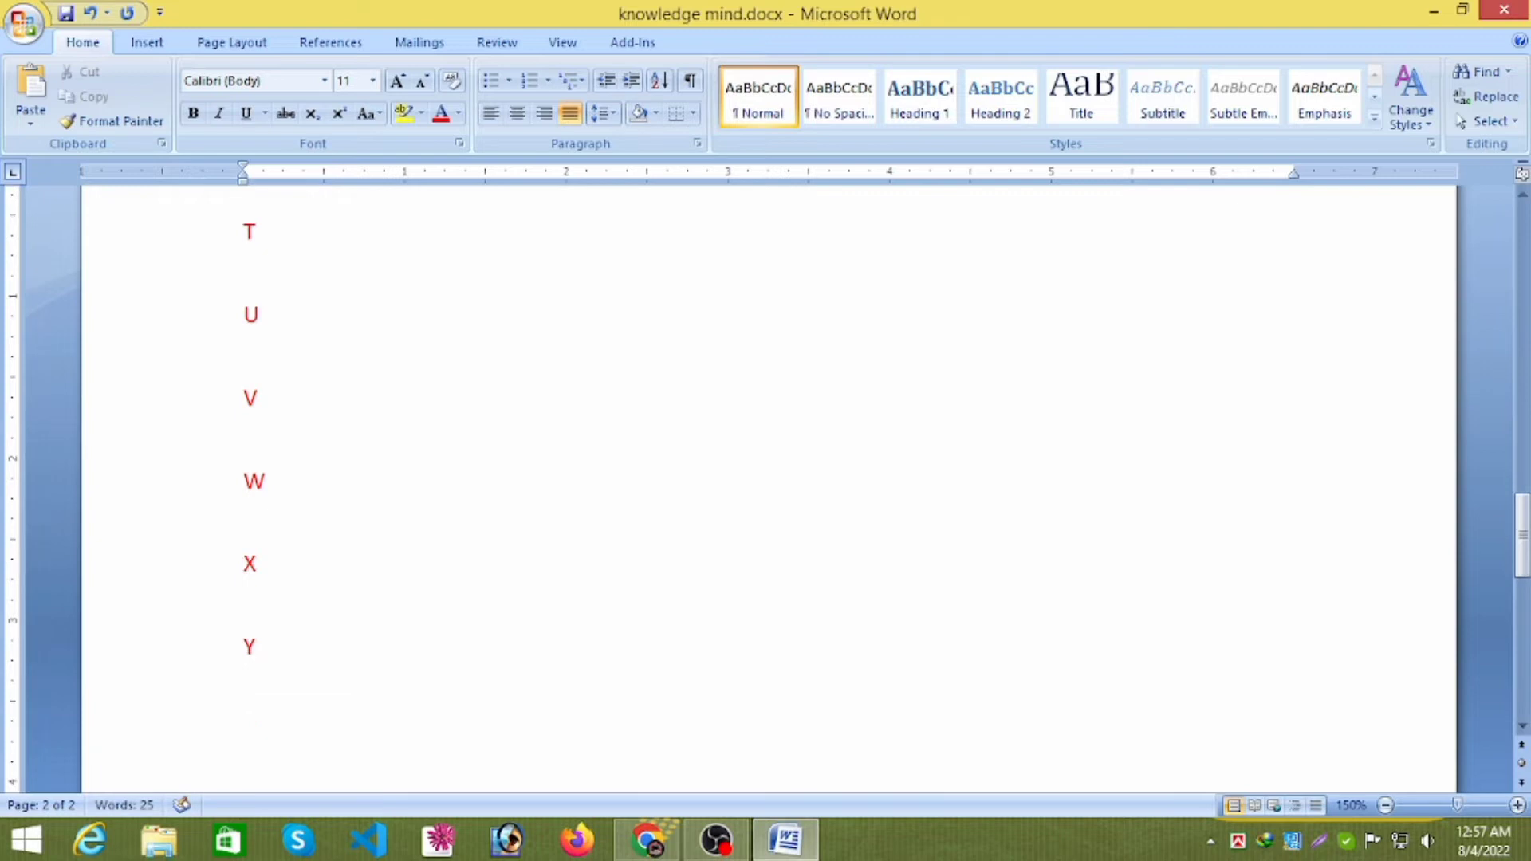
text(Z)
Sort all the letter paragraphs by text in descending order, with no header row, and review the reordered list
key(ctrl+a)
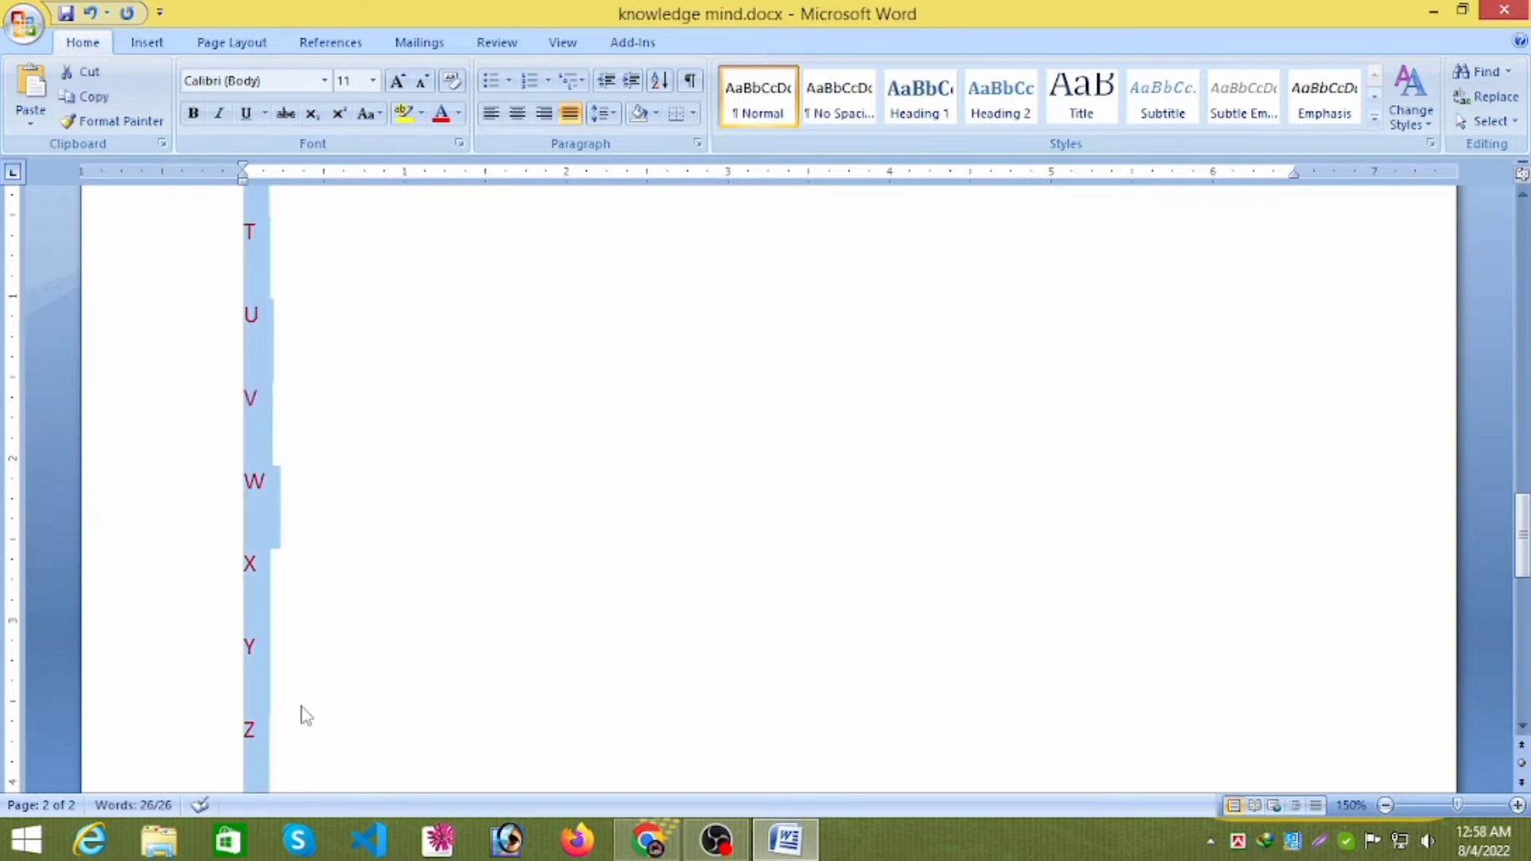
scroll(301, 715, up, 15)
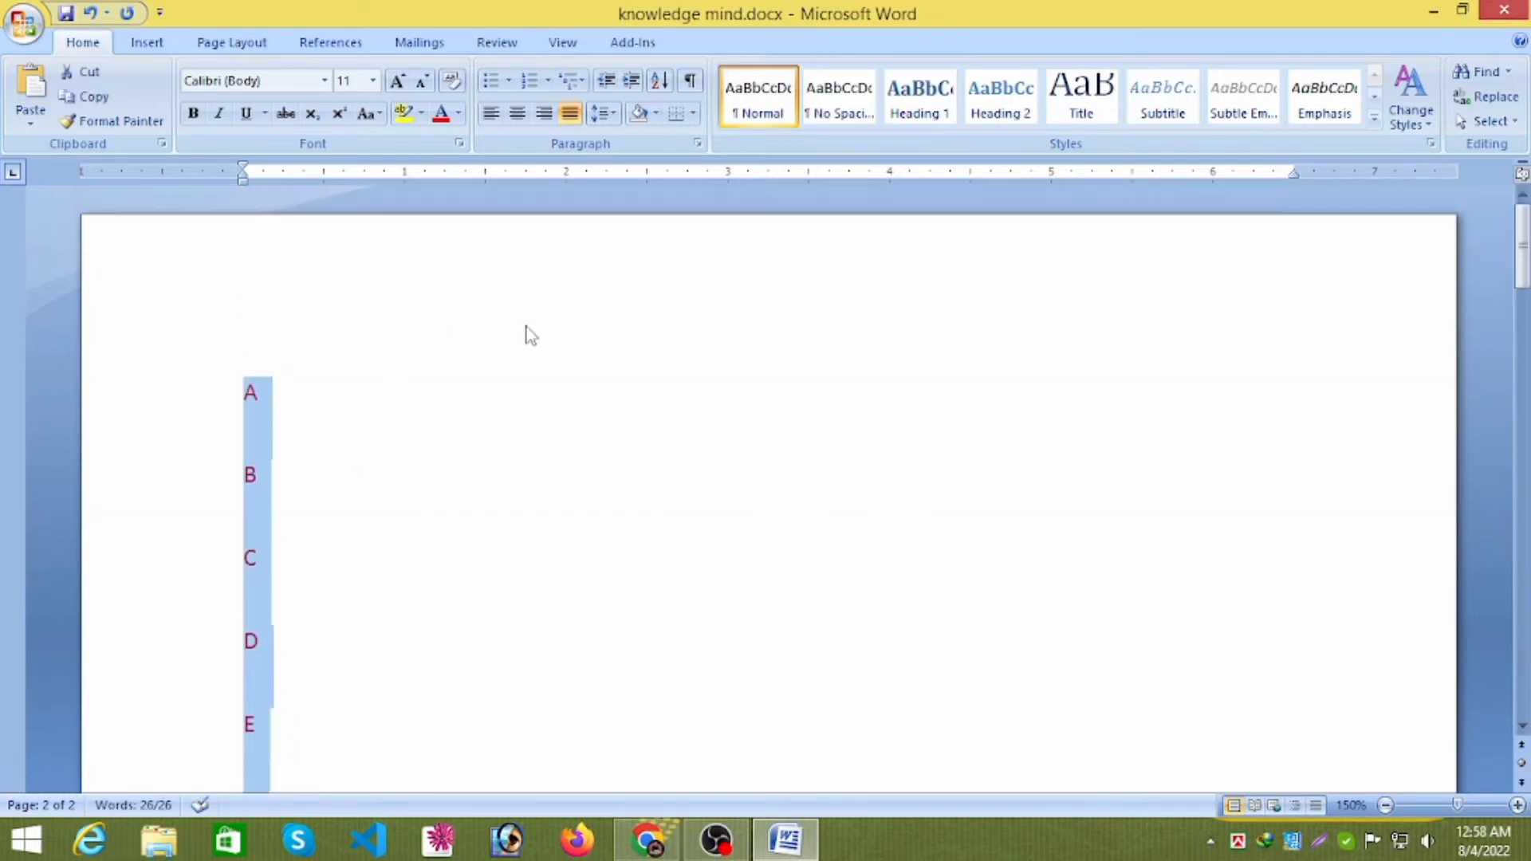
click(660, 80)
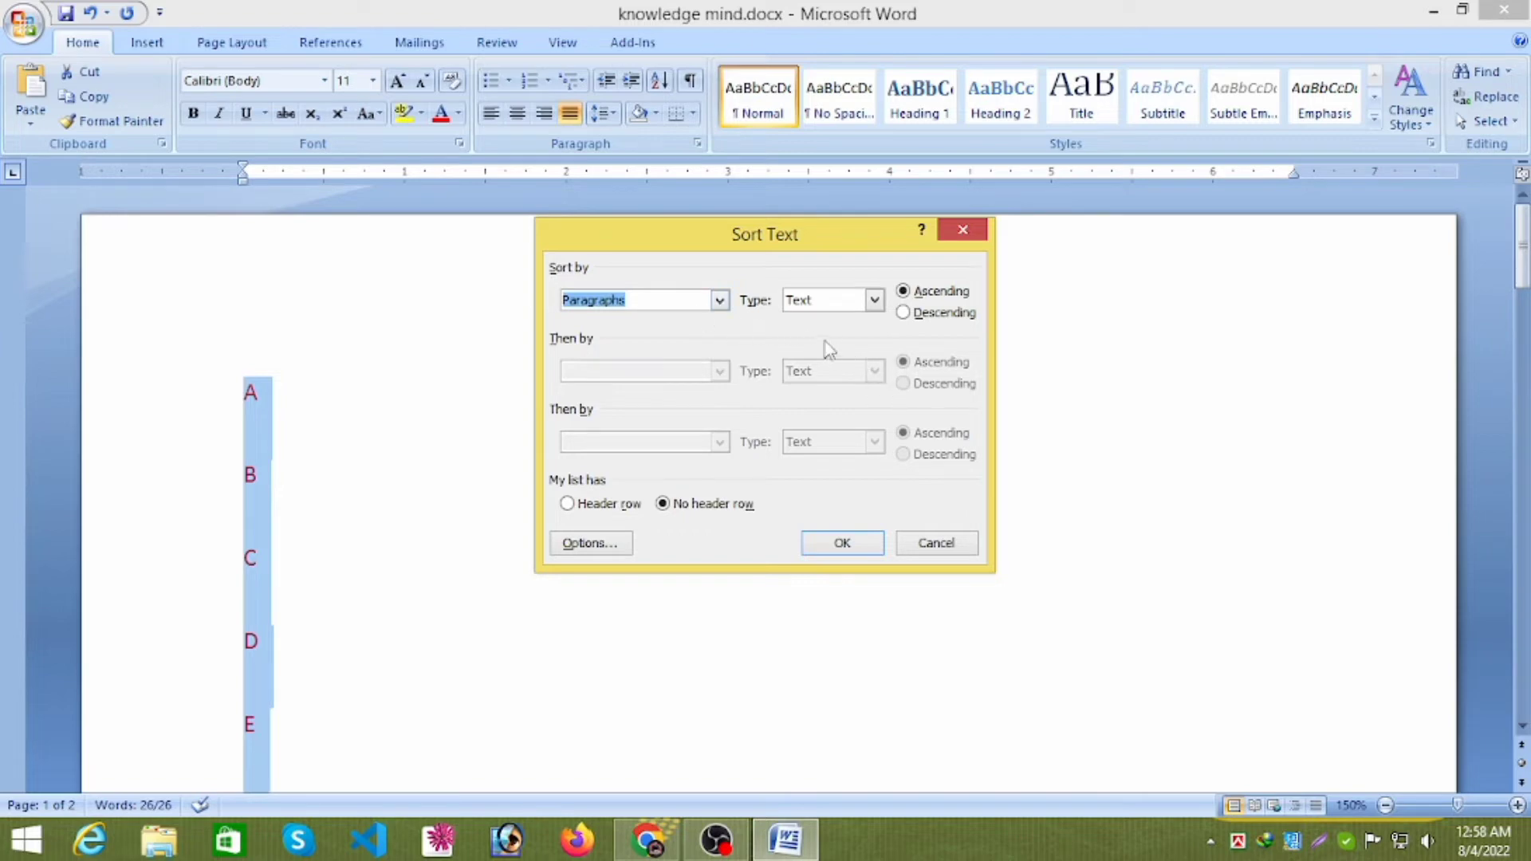
click(931, 315)
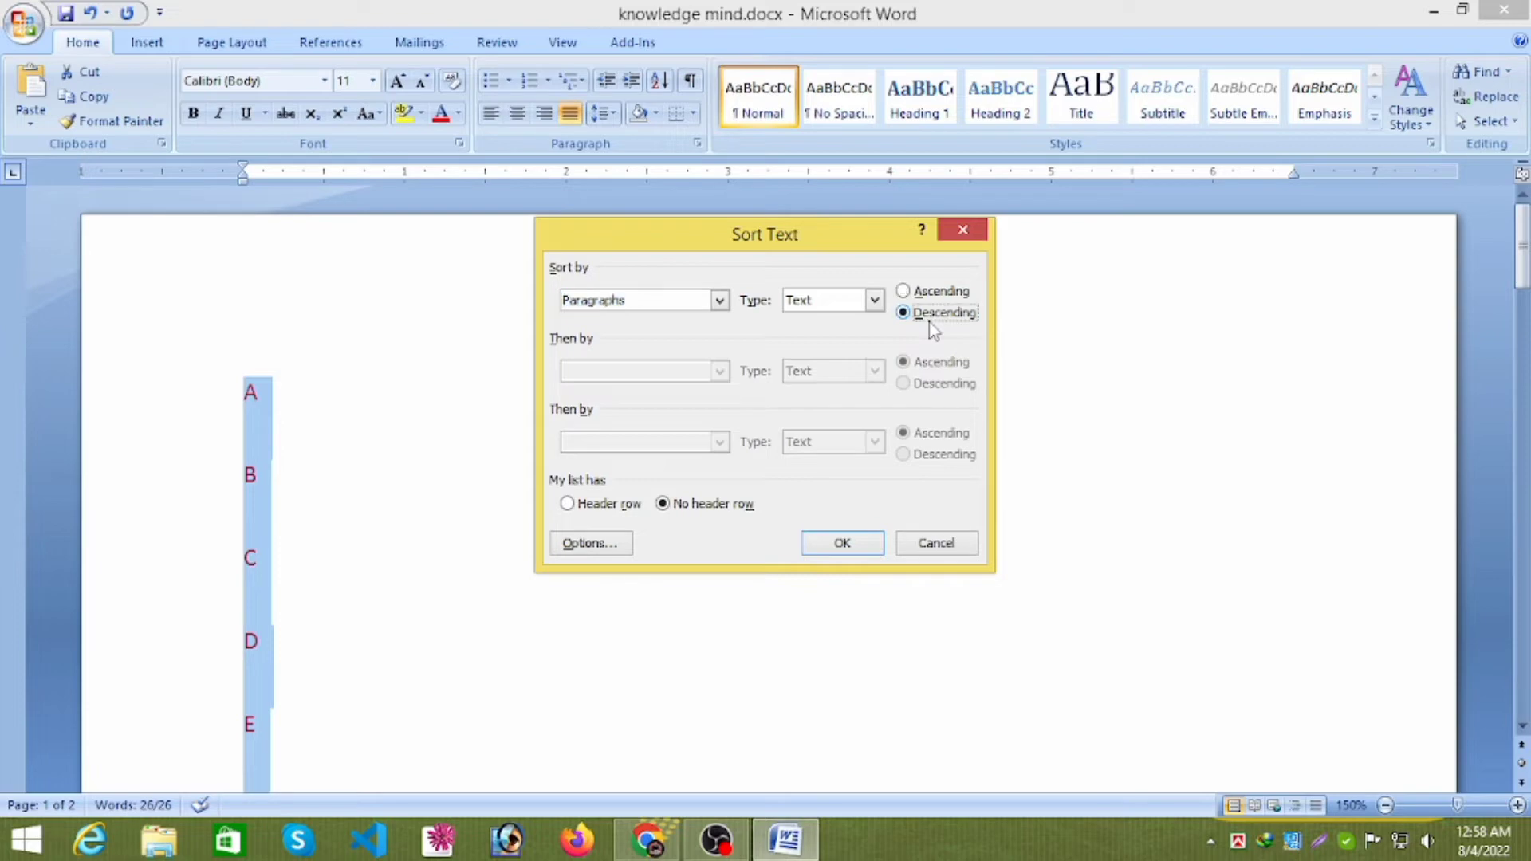
click(845, 544)
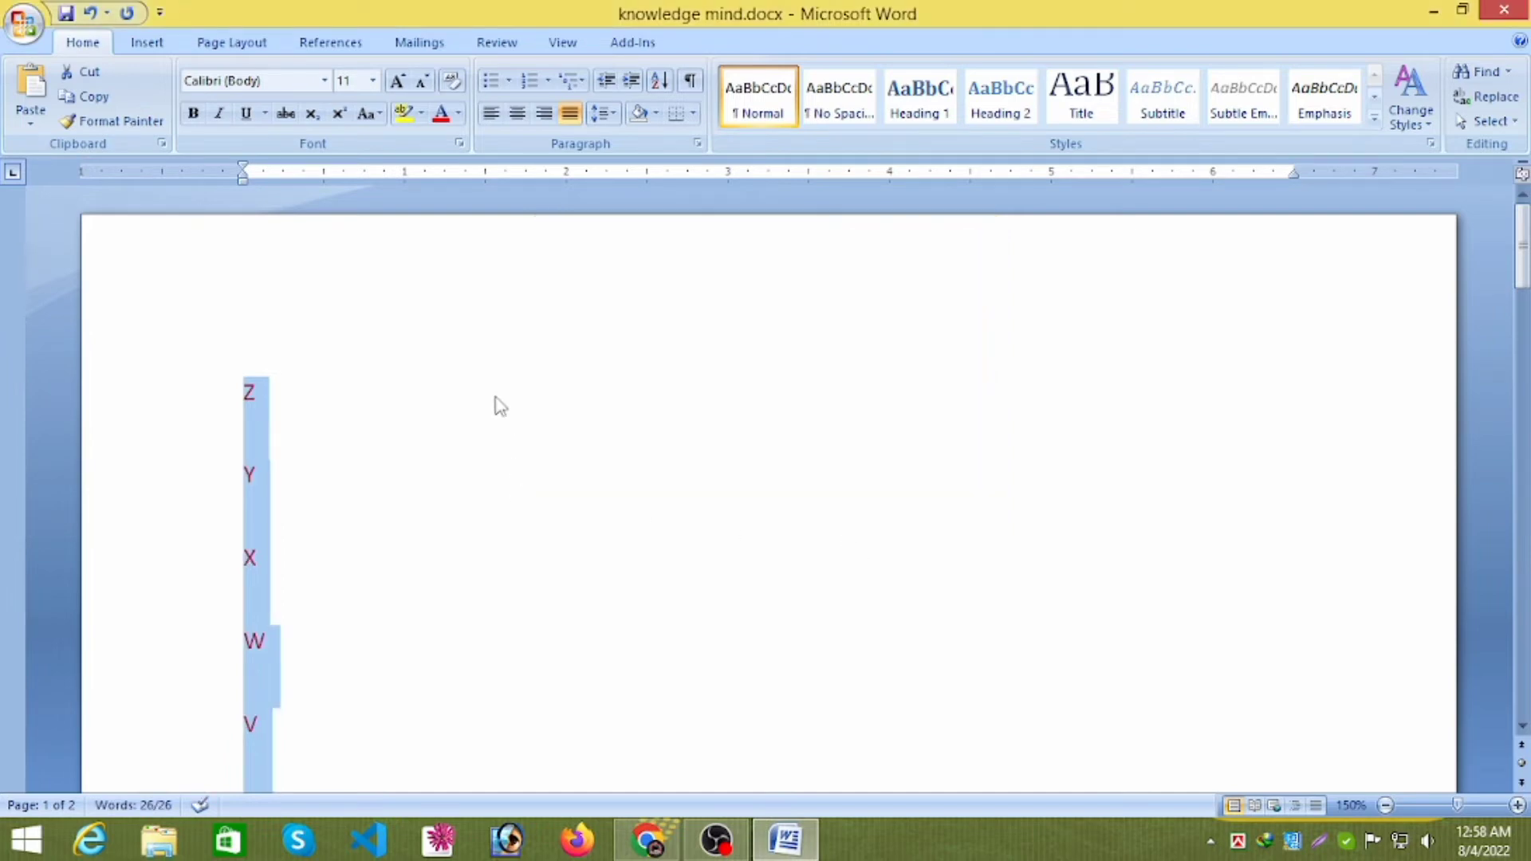
scroll(523, 438, down, 4)
scroll(287, 599, down, 1)
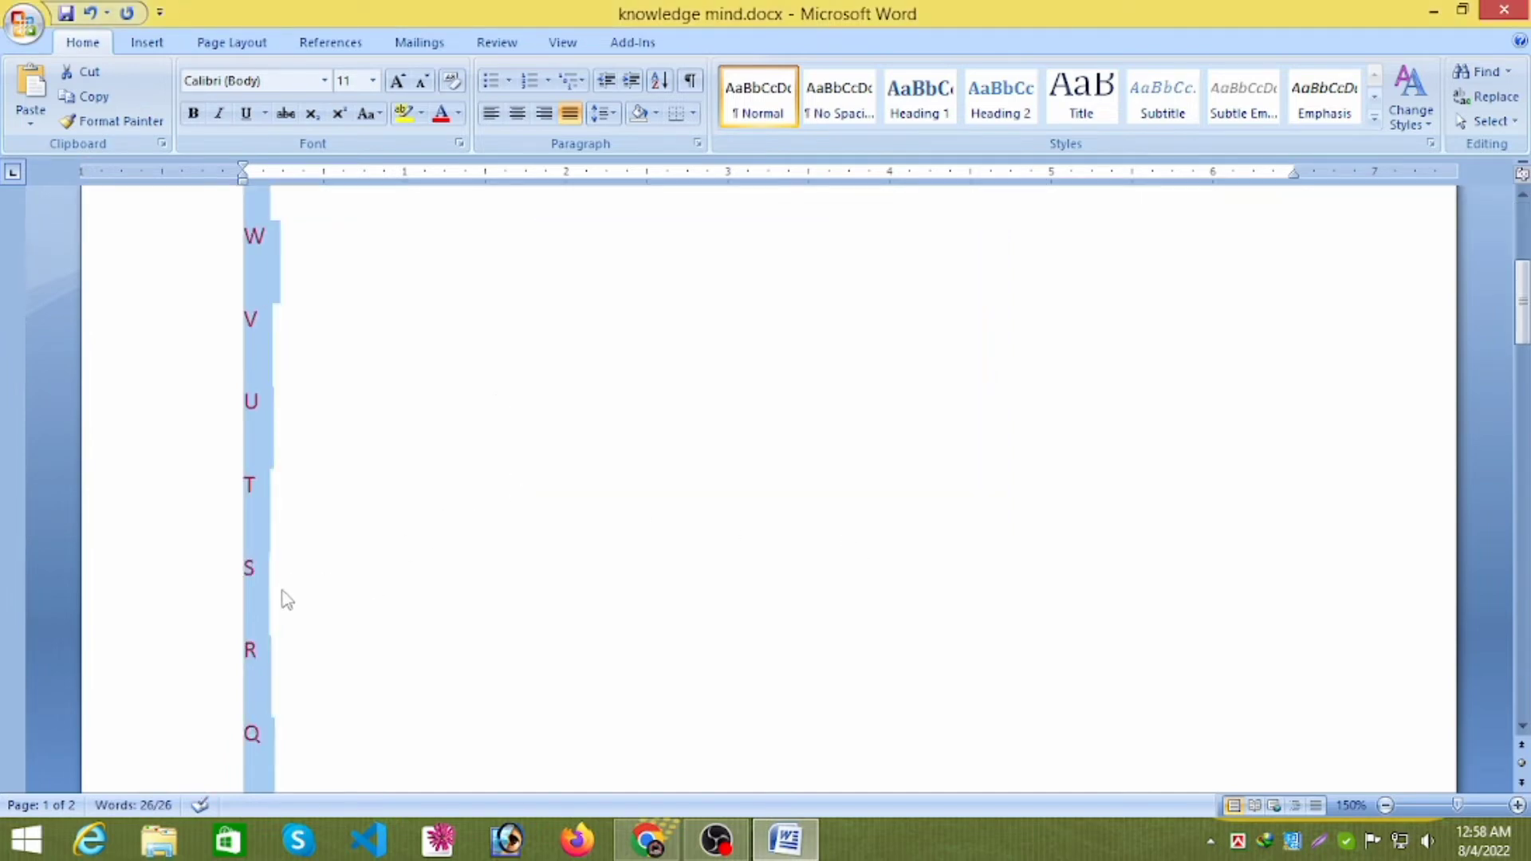
scroll(287, 600, down, 7)
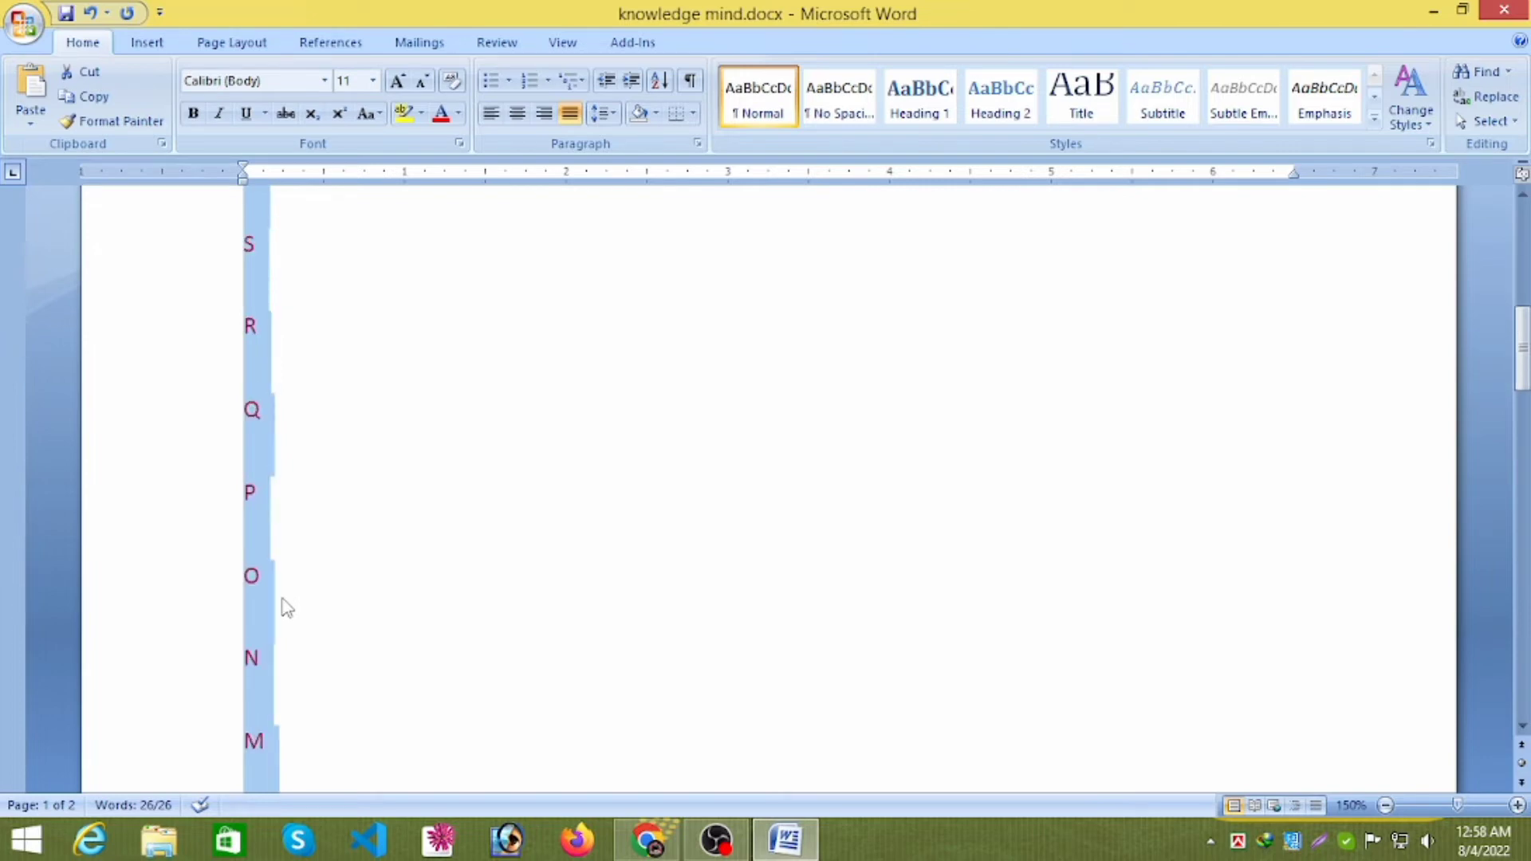
scroll(287, 608, down, 10)
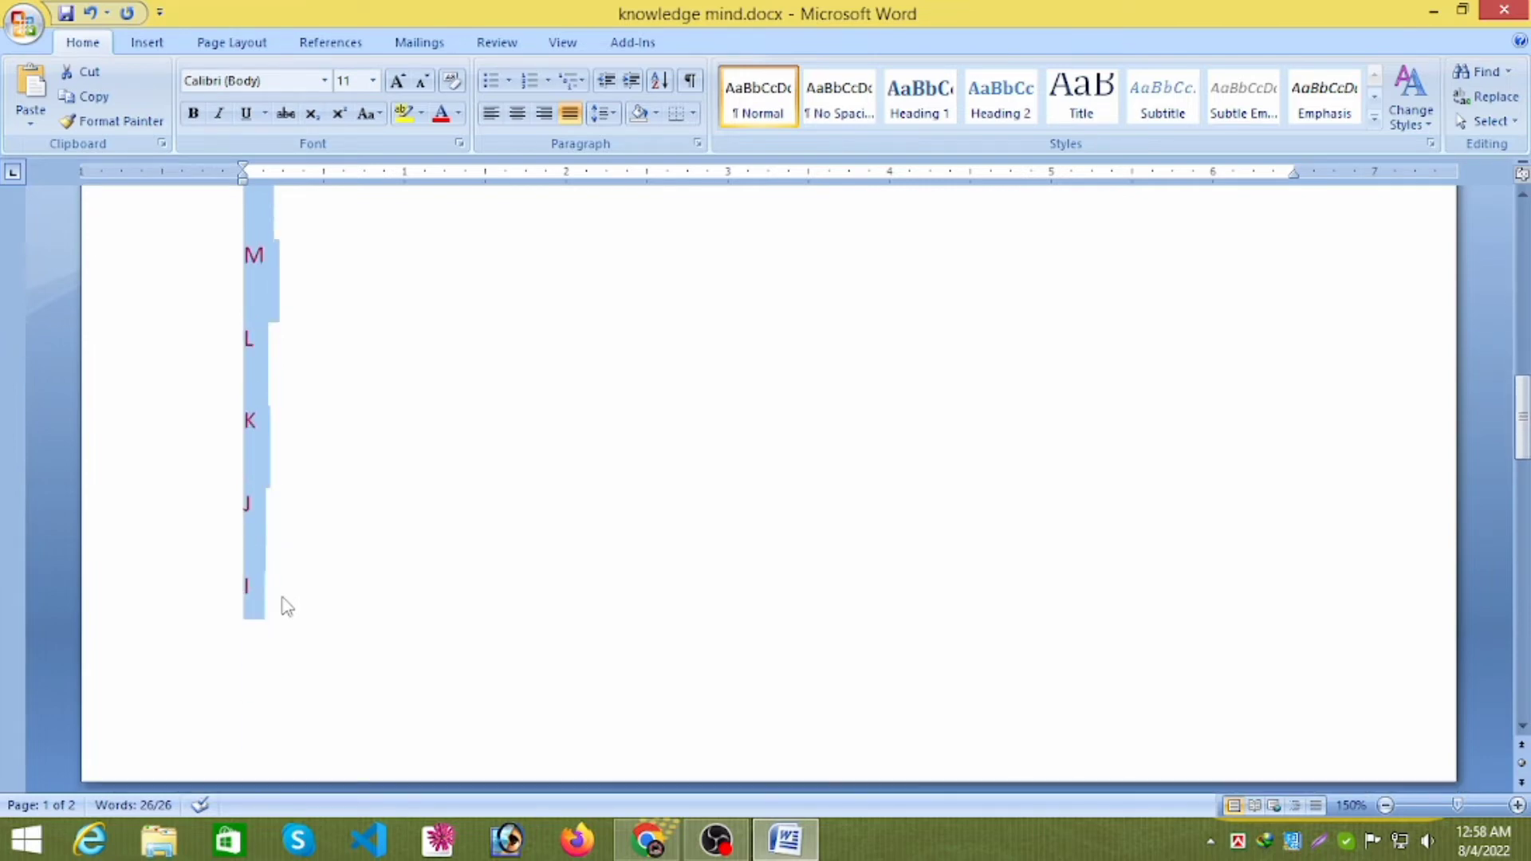
scroll(287, 604, down, 1)
scroll(288, 603, up, 5)
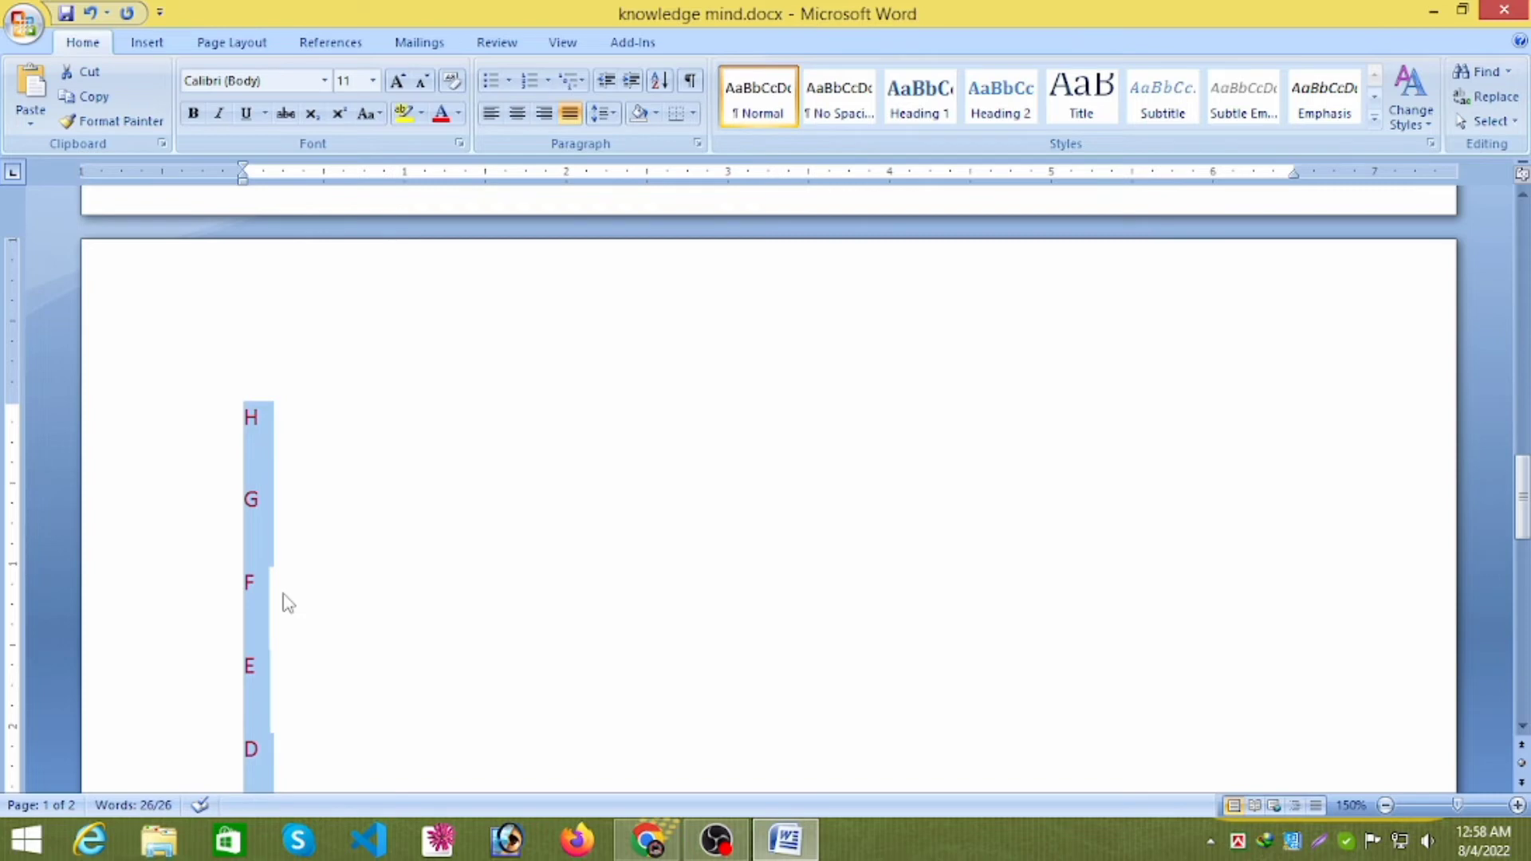
Replace the letter Z in the first paragraph with the text "This is Border."
scroll(264, 587, up, 10)
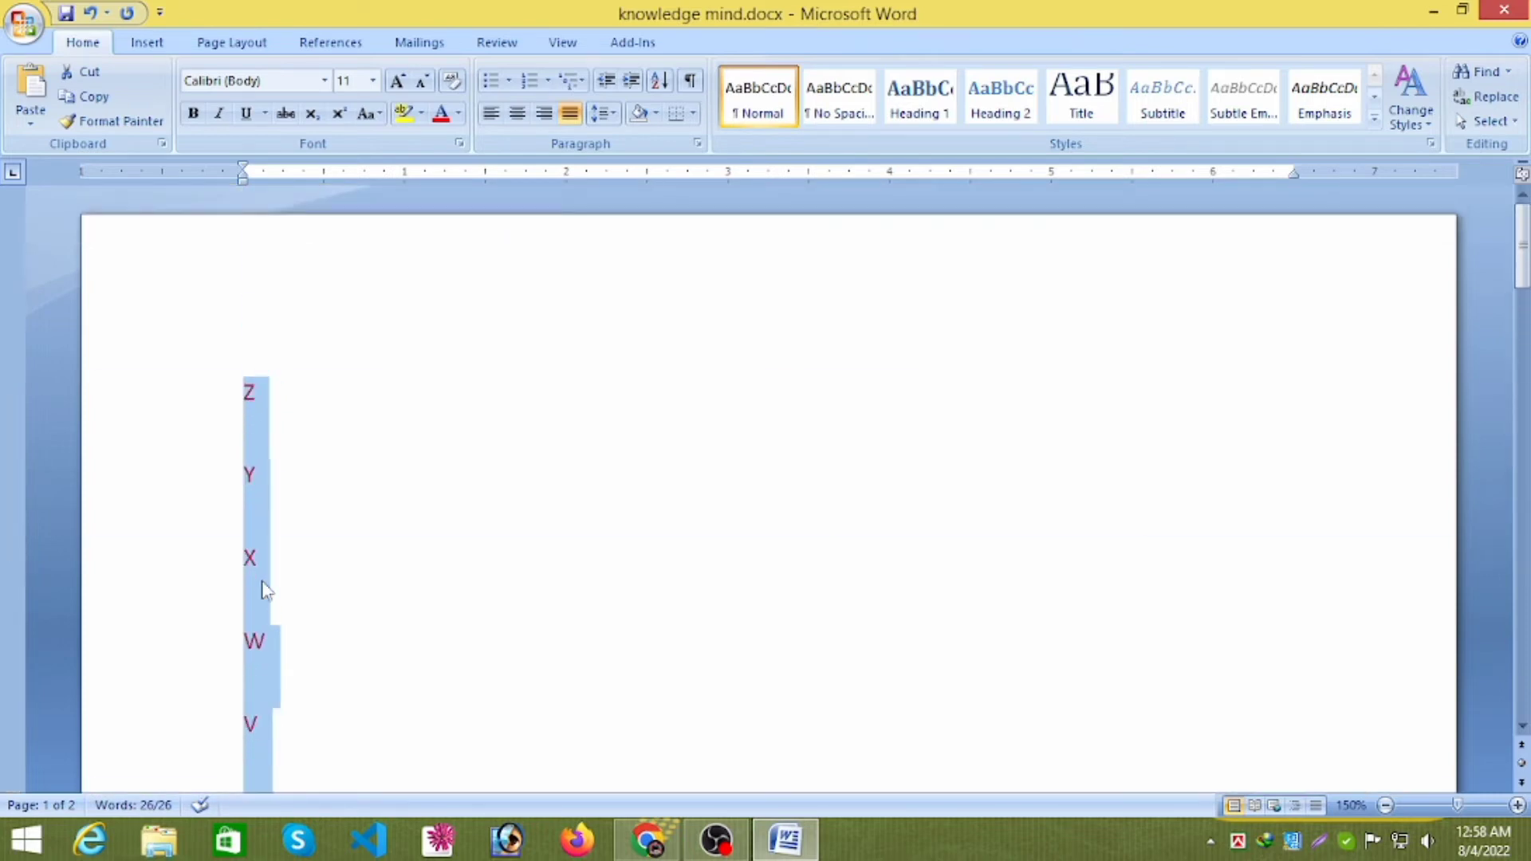
click(399, 432)
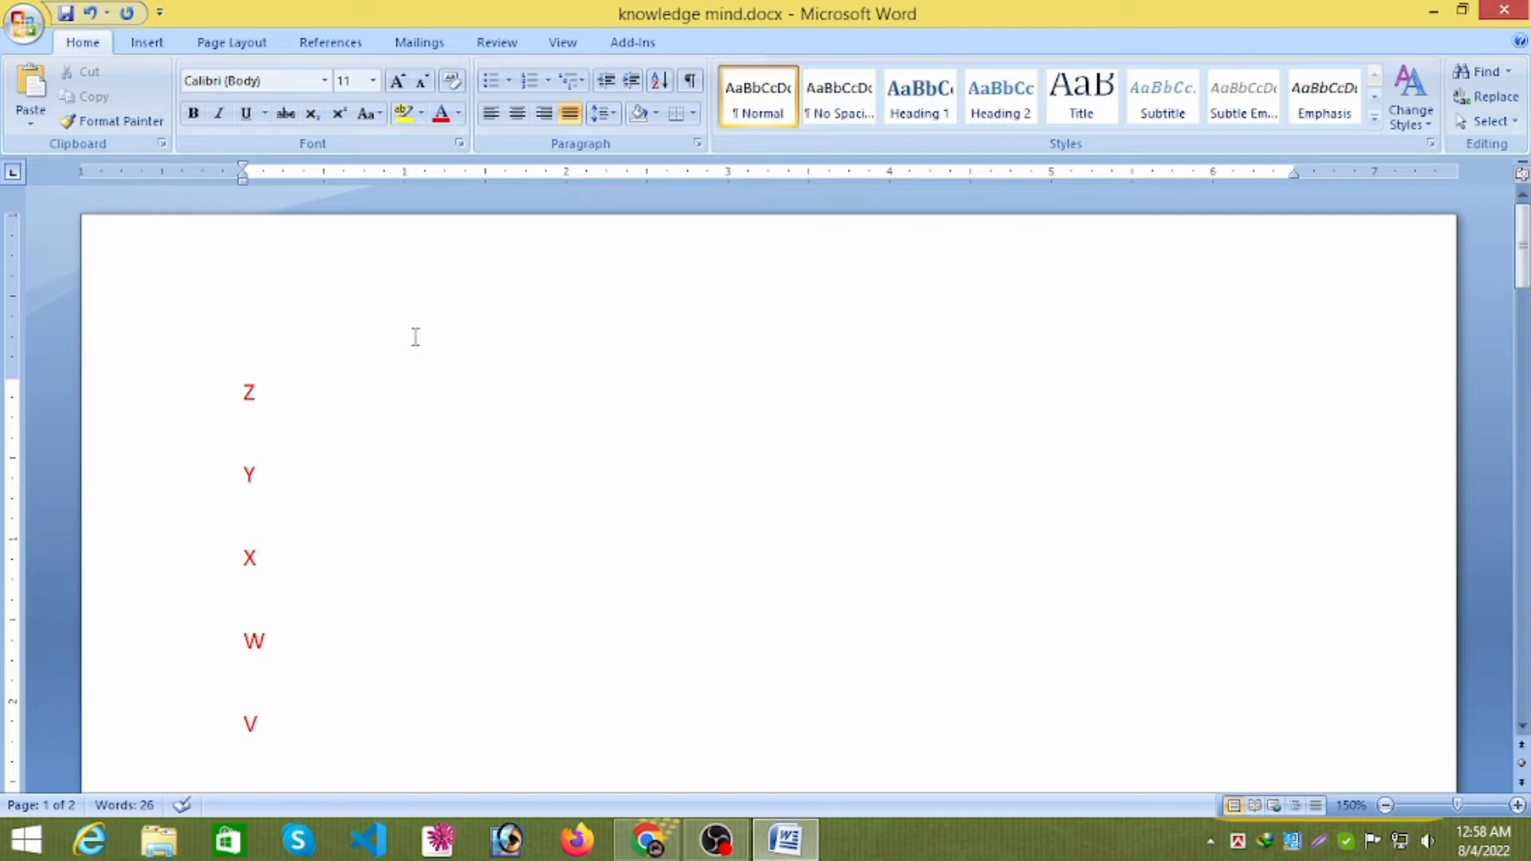
key(BackSpace)
text(T)
key(BackSpace)
text(This)
key(BackSpace)
key(BackSpace)
text(s is Bor)
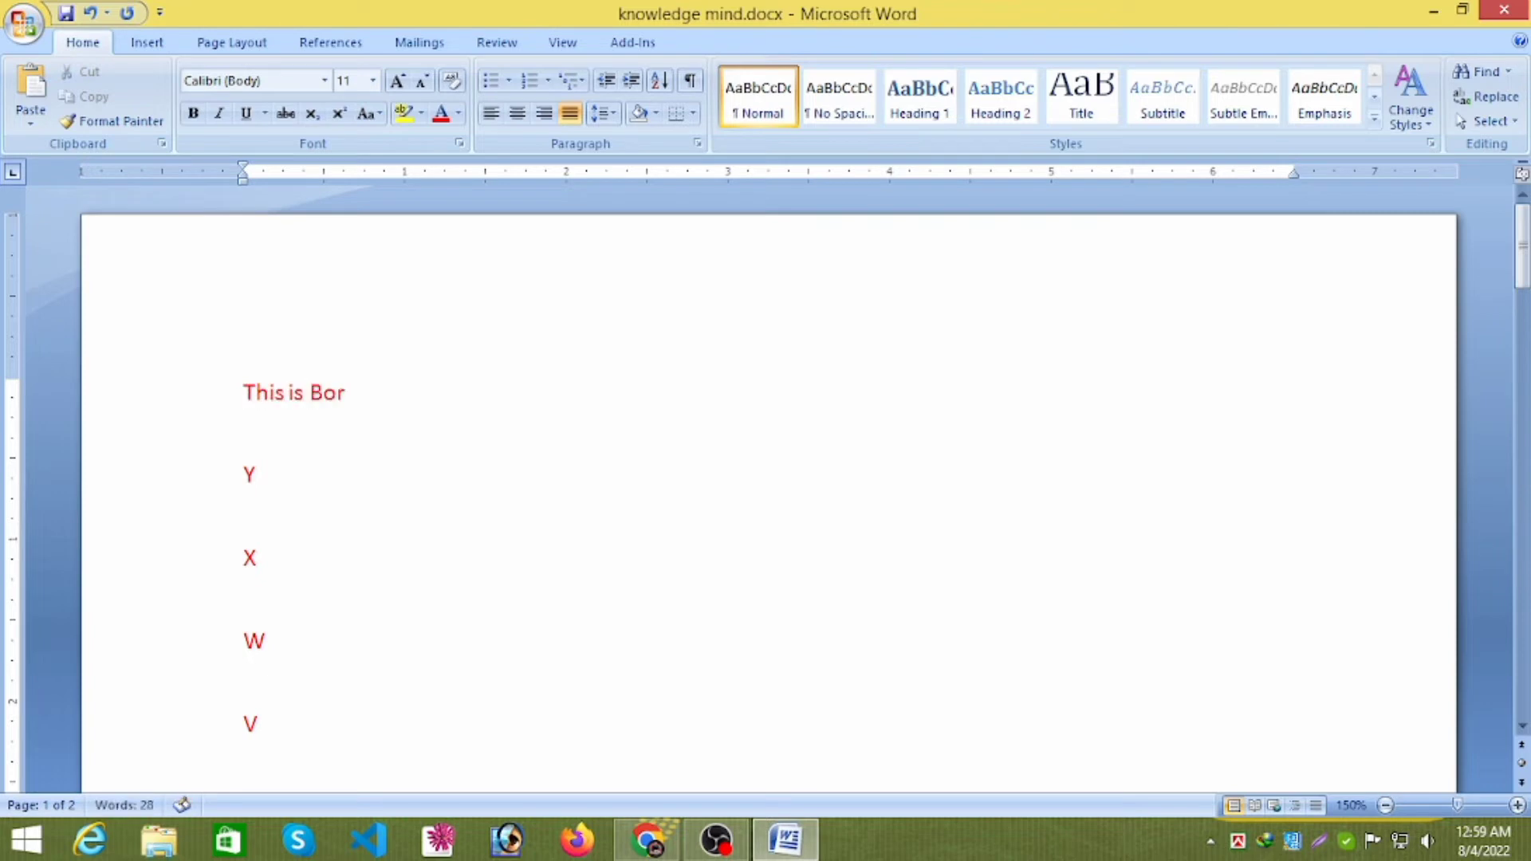
text(der.)
Add a bottom border to the "This is Border." paragraph
drag(413, 392, 259, 403)
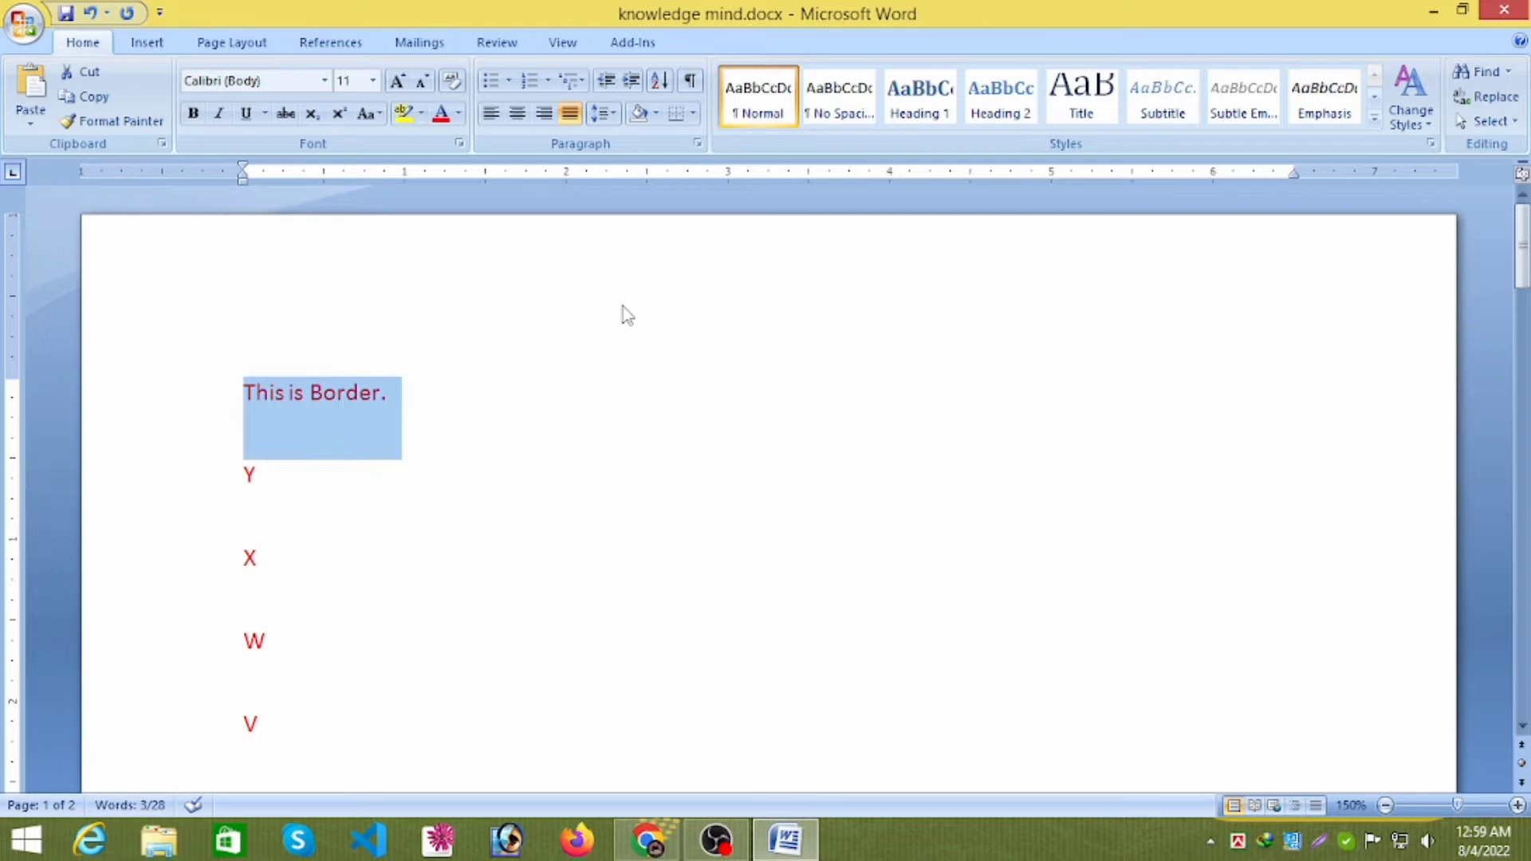
click(695, 115)
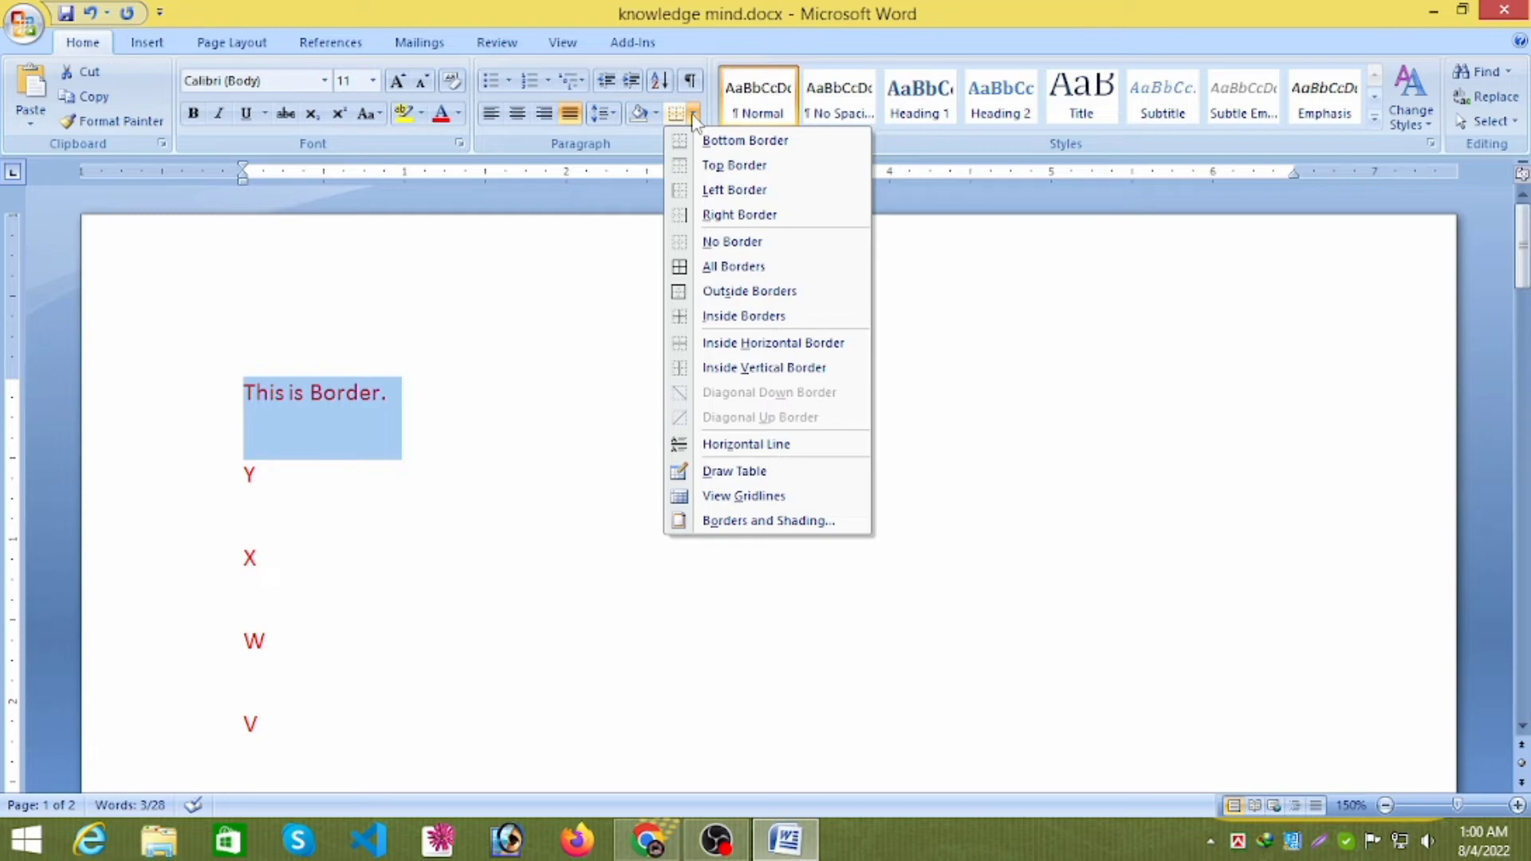
click(735, 146)
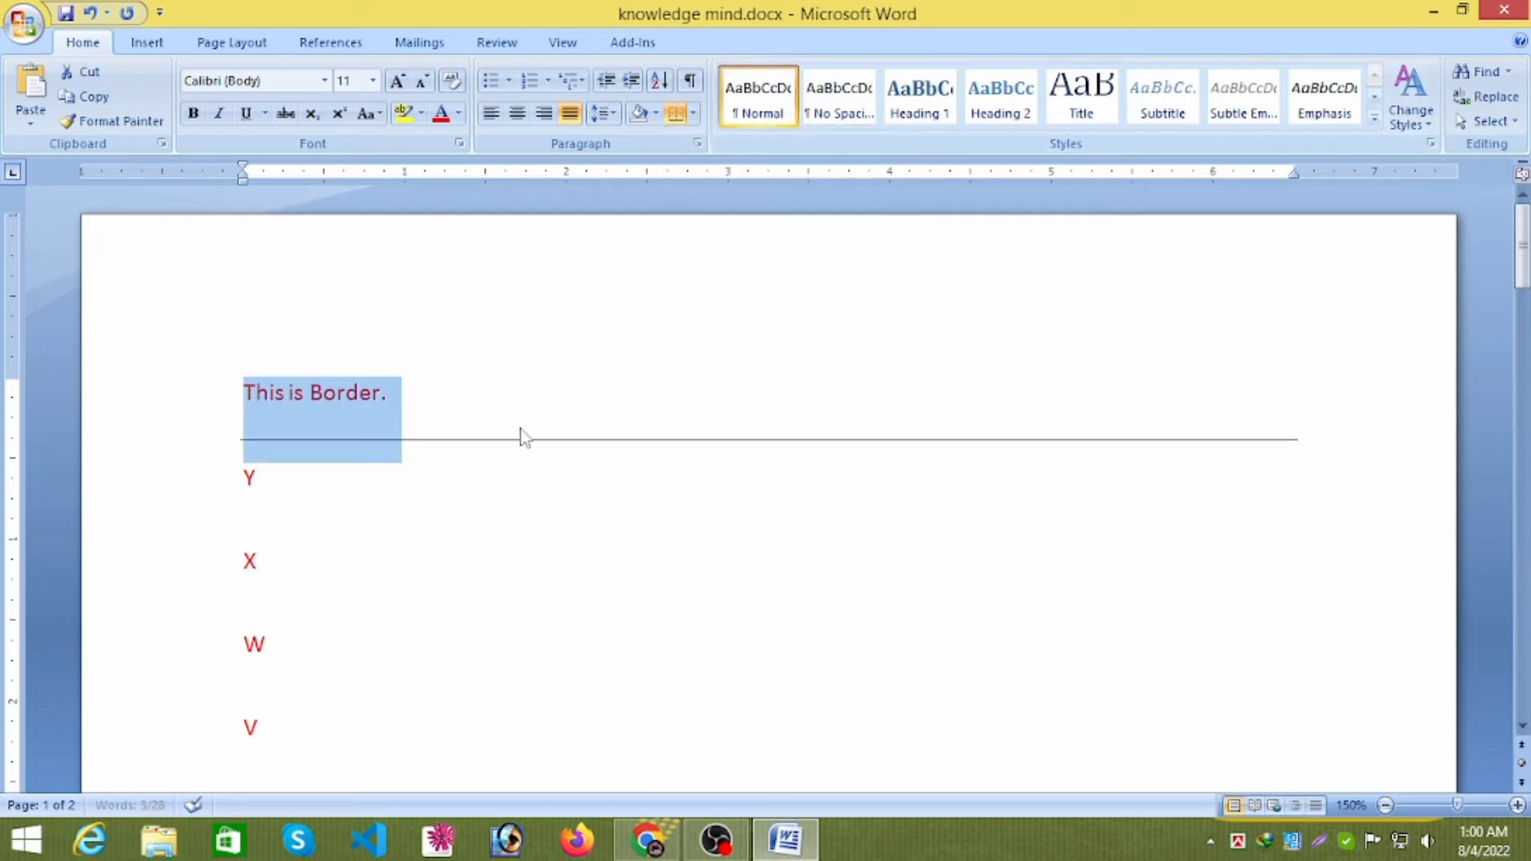
click(370, 454)
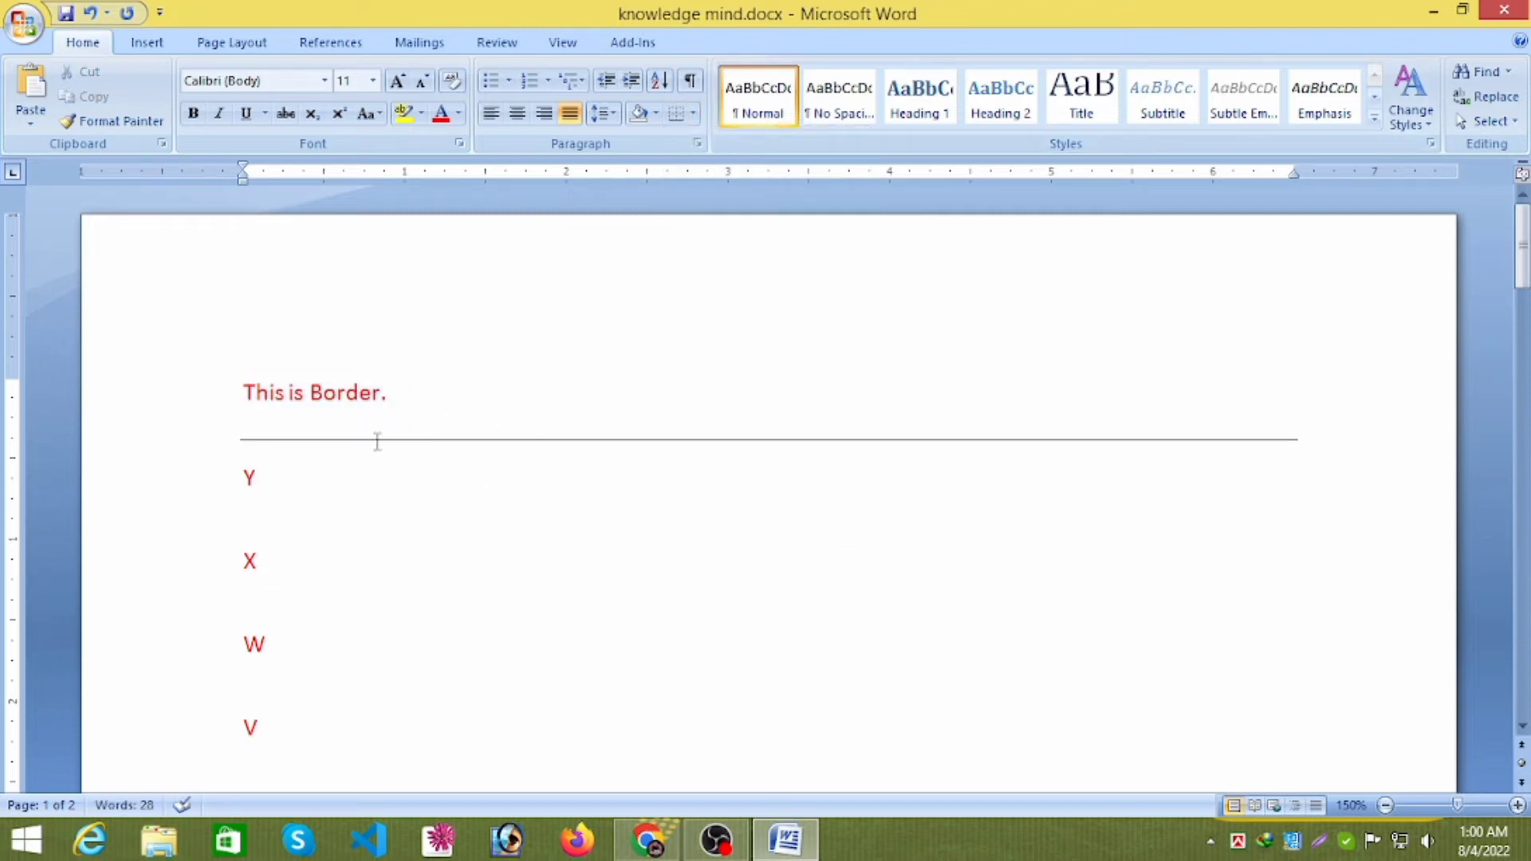
click(1210, 430)
Add a top border to the "This is Border." paragraph
click(218, 413)
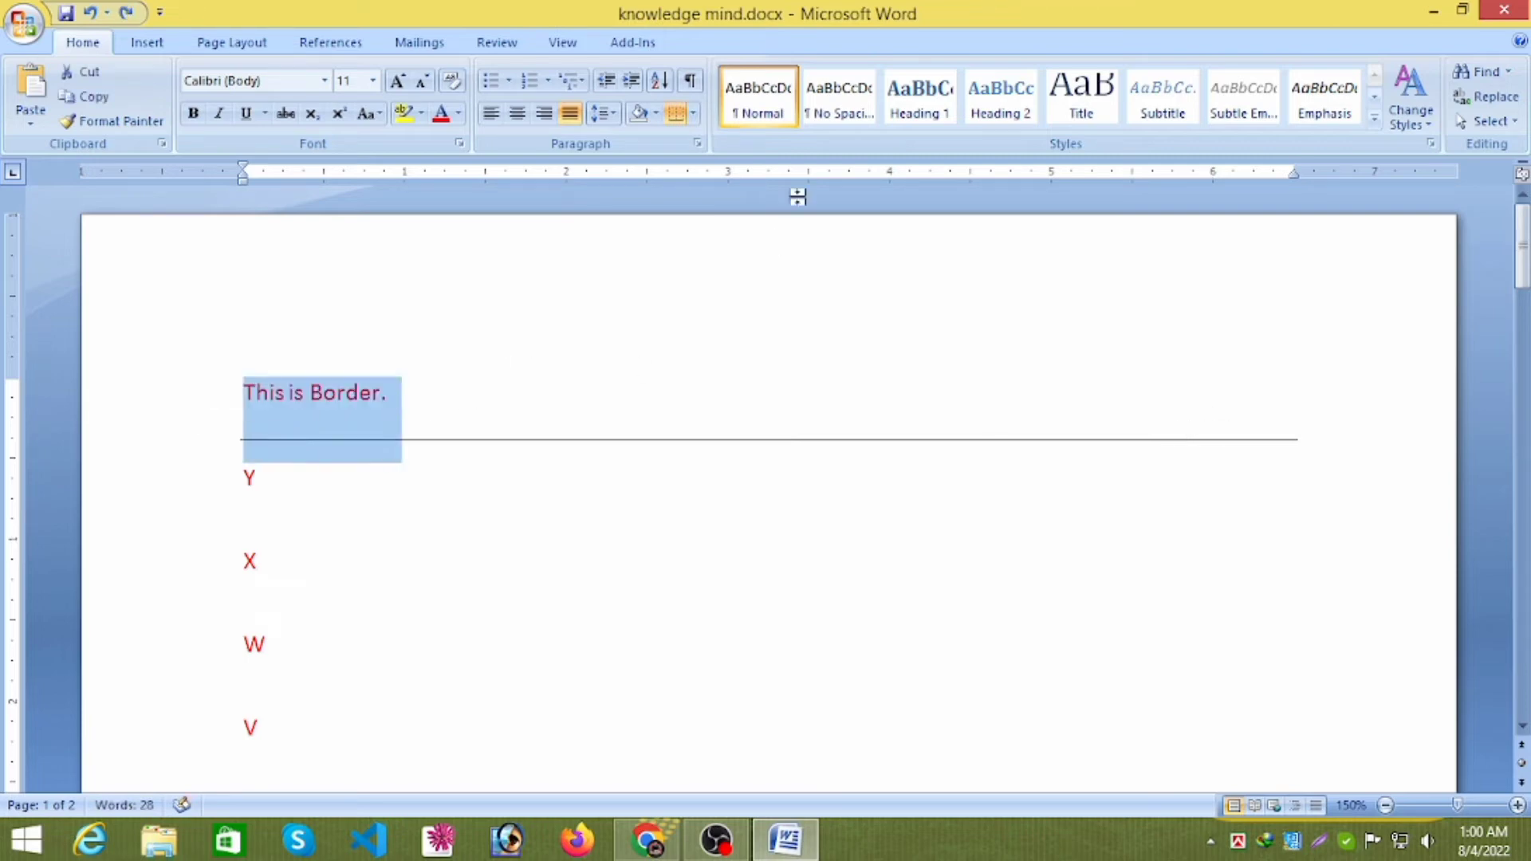
click(694, 113)
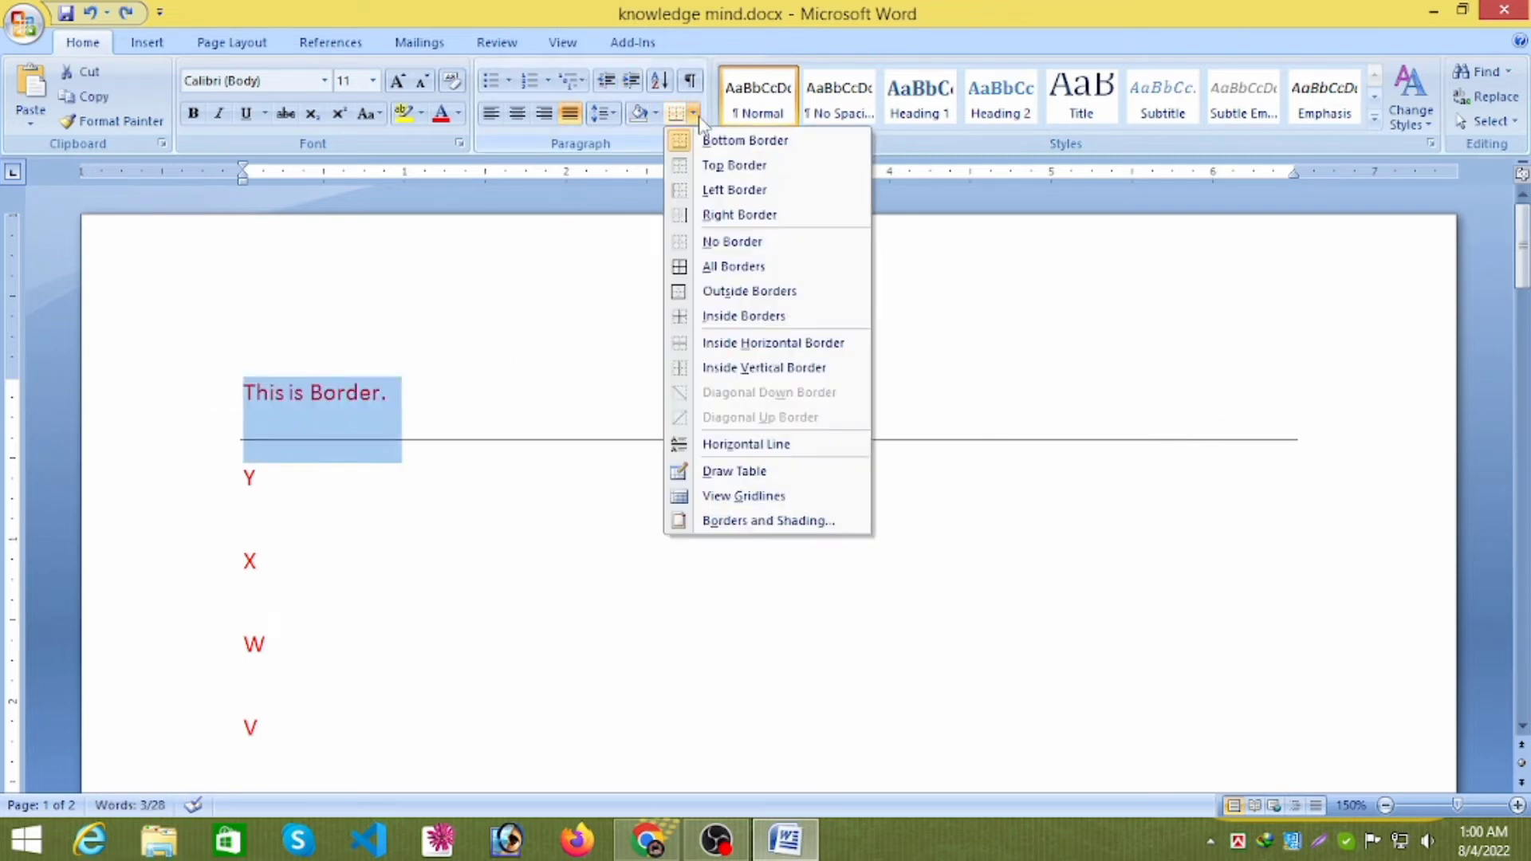
click(717, 165)
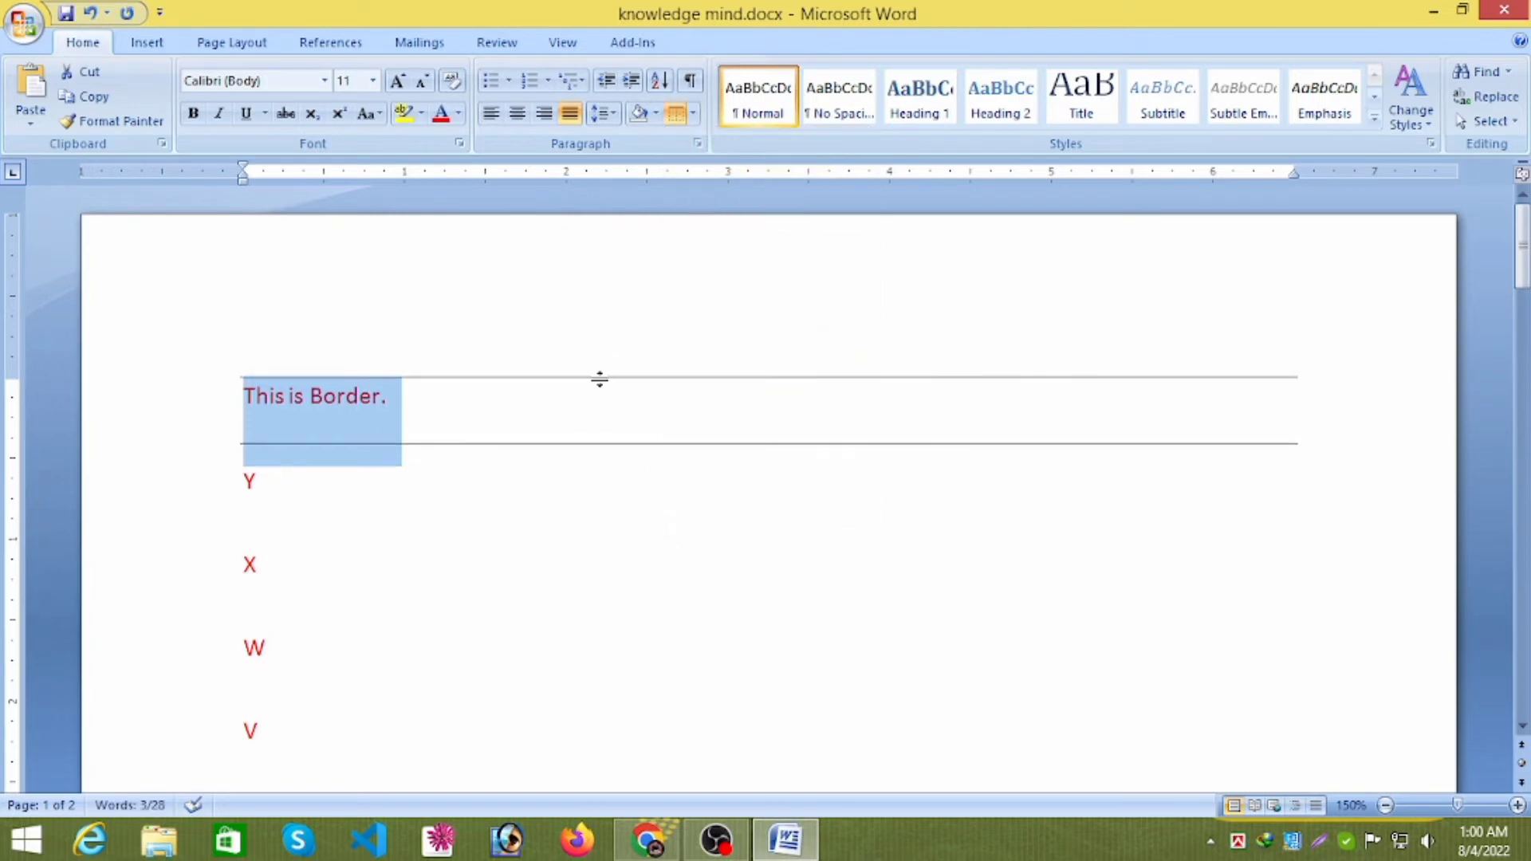
click(532, 418)
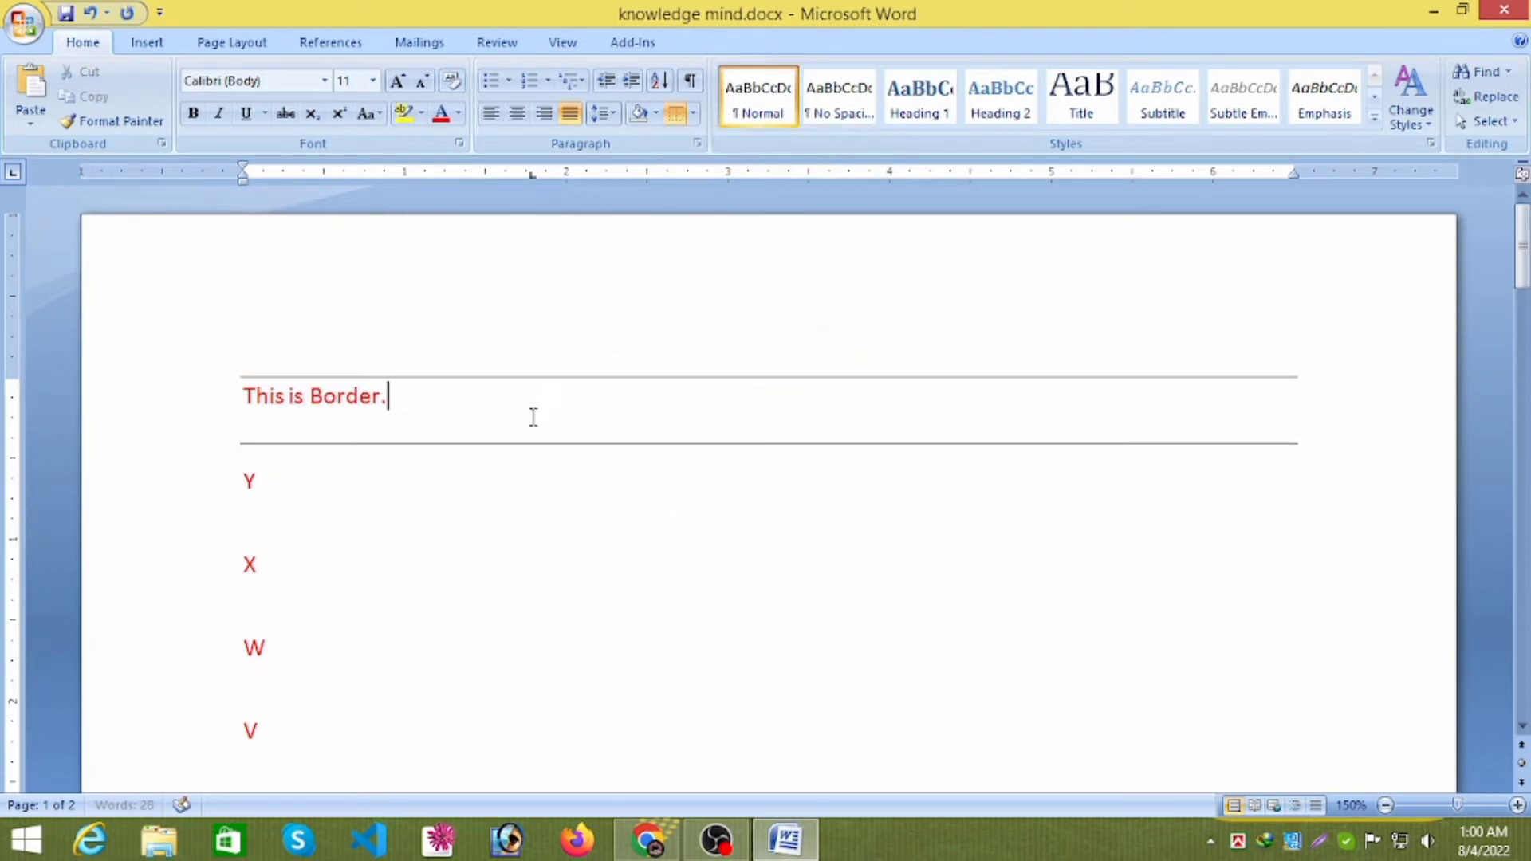
Apply All Borders to the "This is Border." paragraph
drag(531, 416, 241, 425)
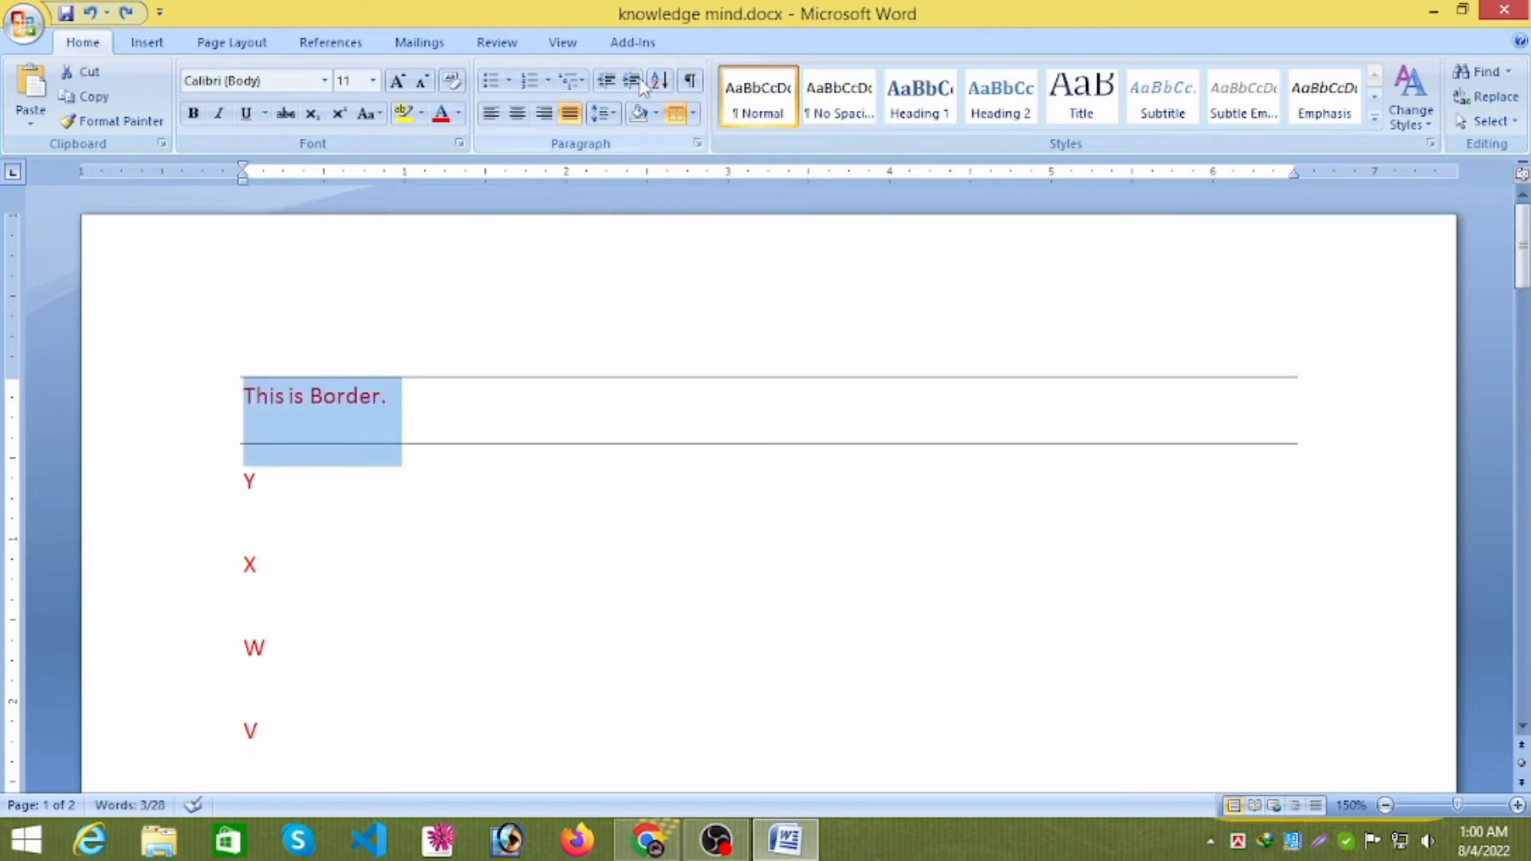
click(604, 114)
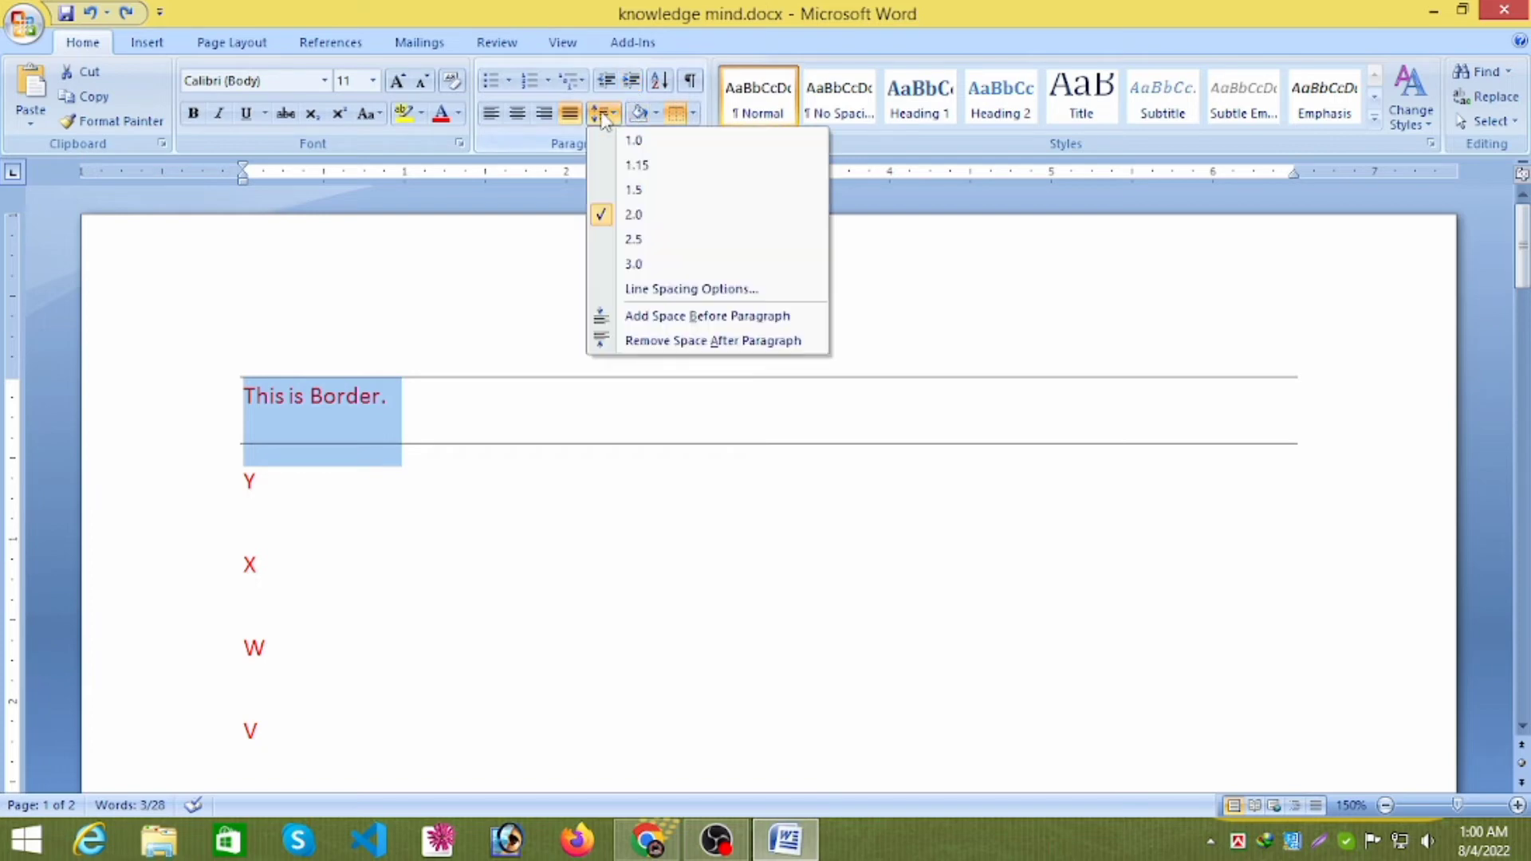
click(693, 114)
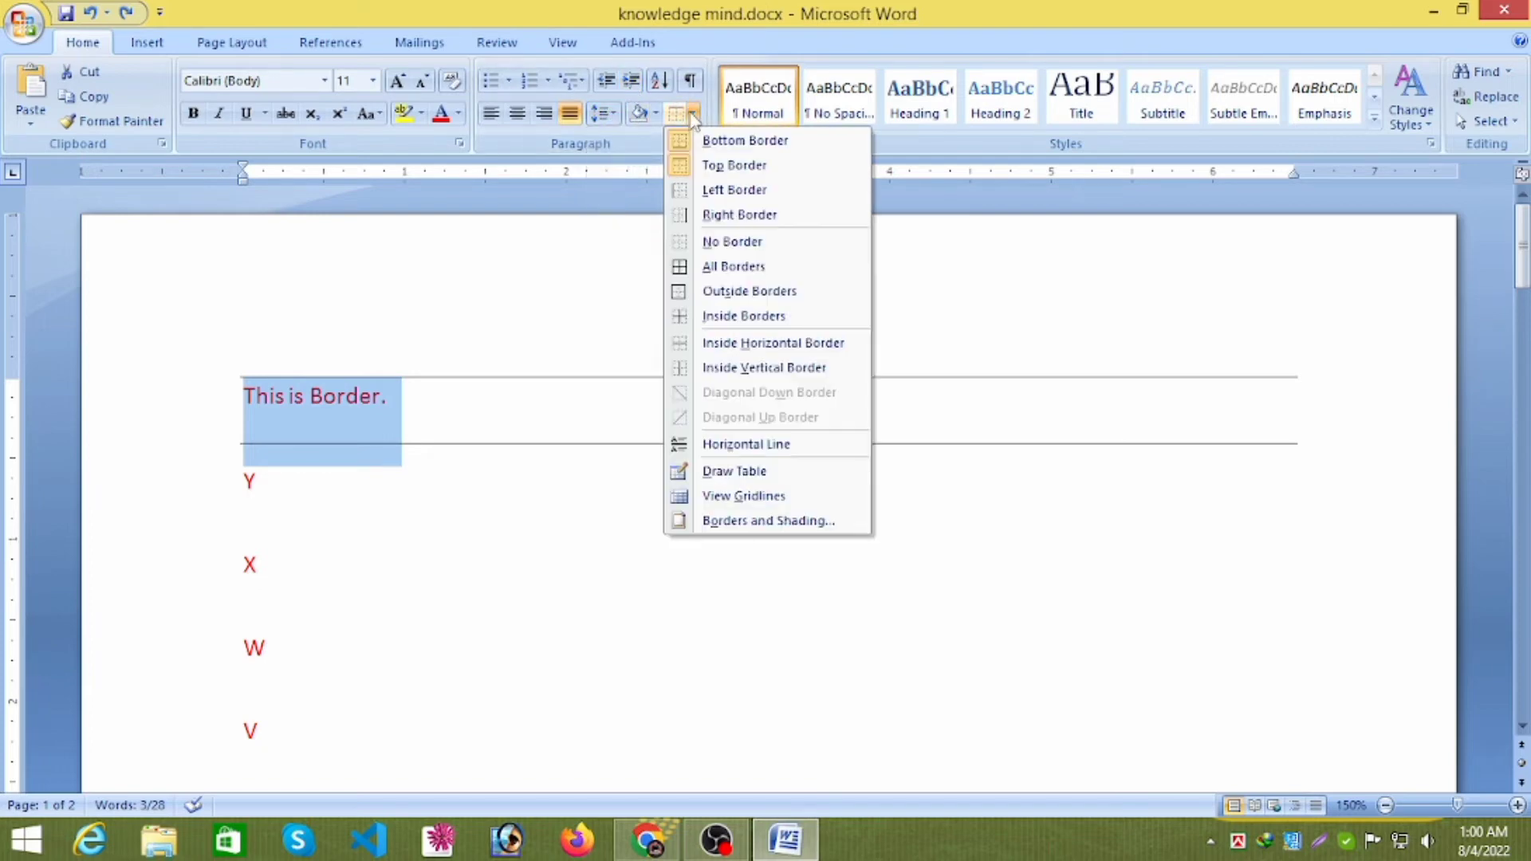
click(728, 269)
click(1074, 550)
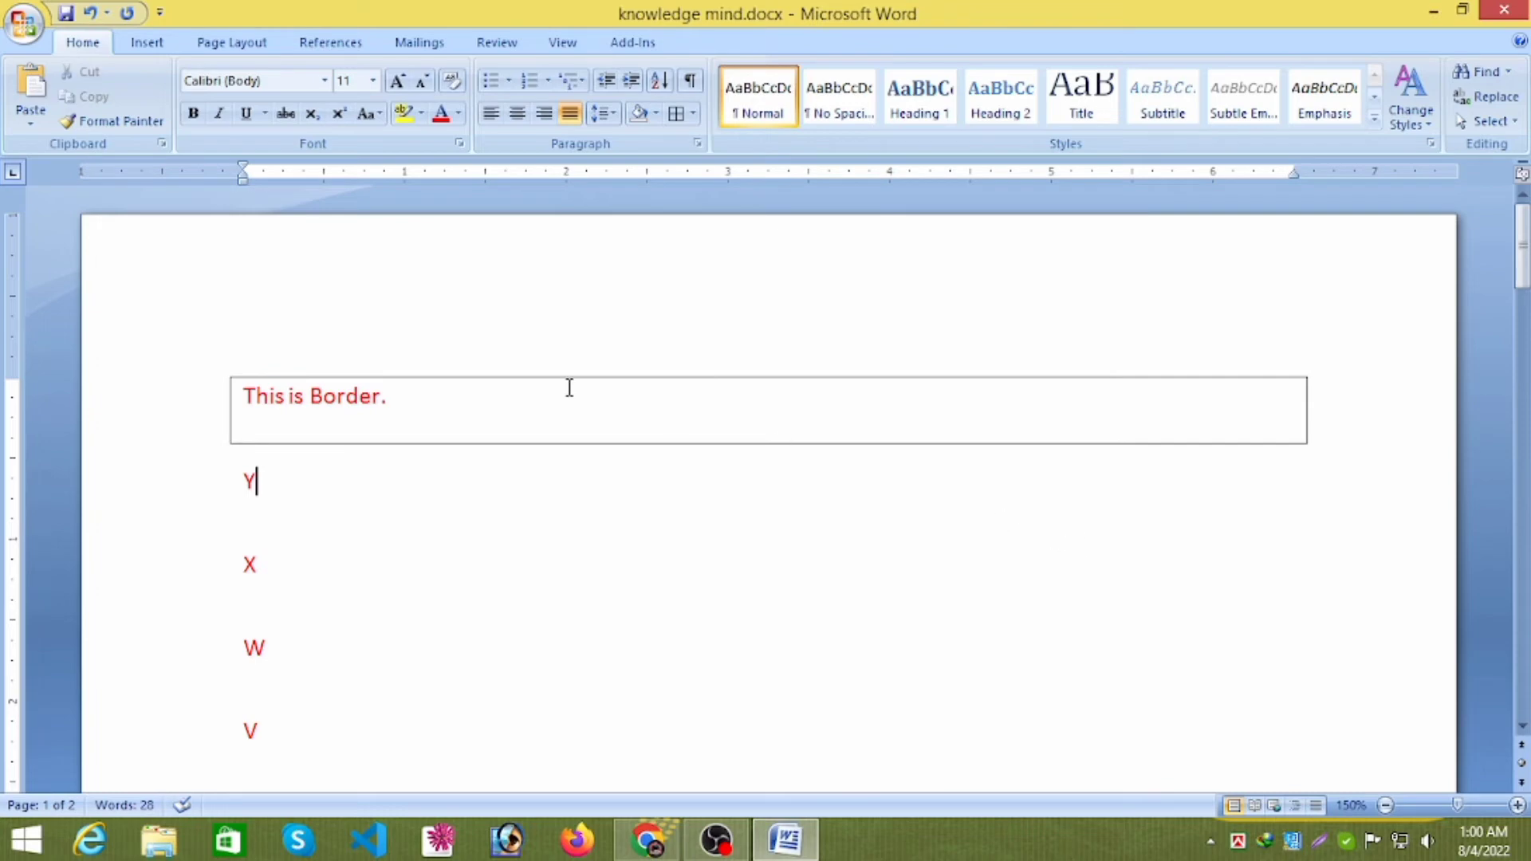
click(472, 403)
Apply All Borders to the paragraph with the letter Y
click(470, 481)
click(170, 508)
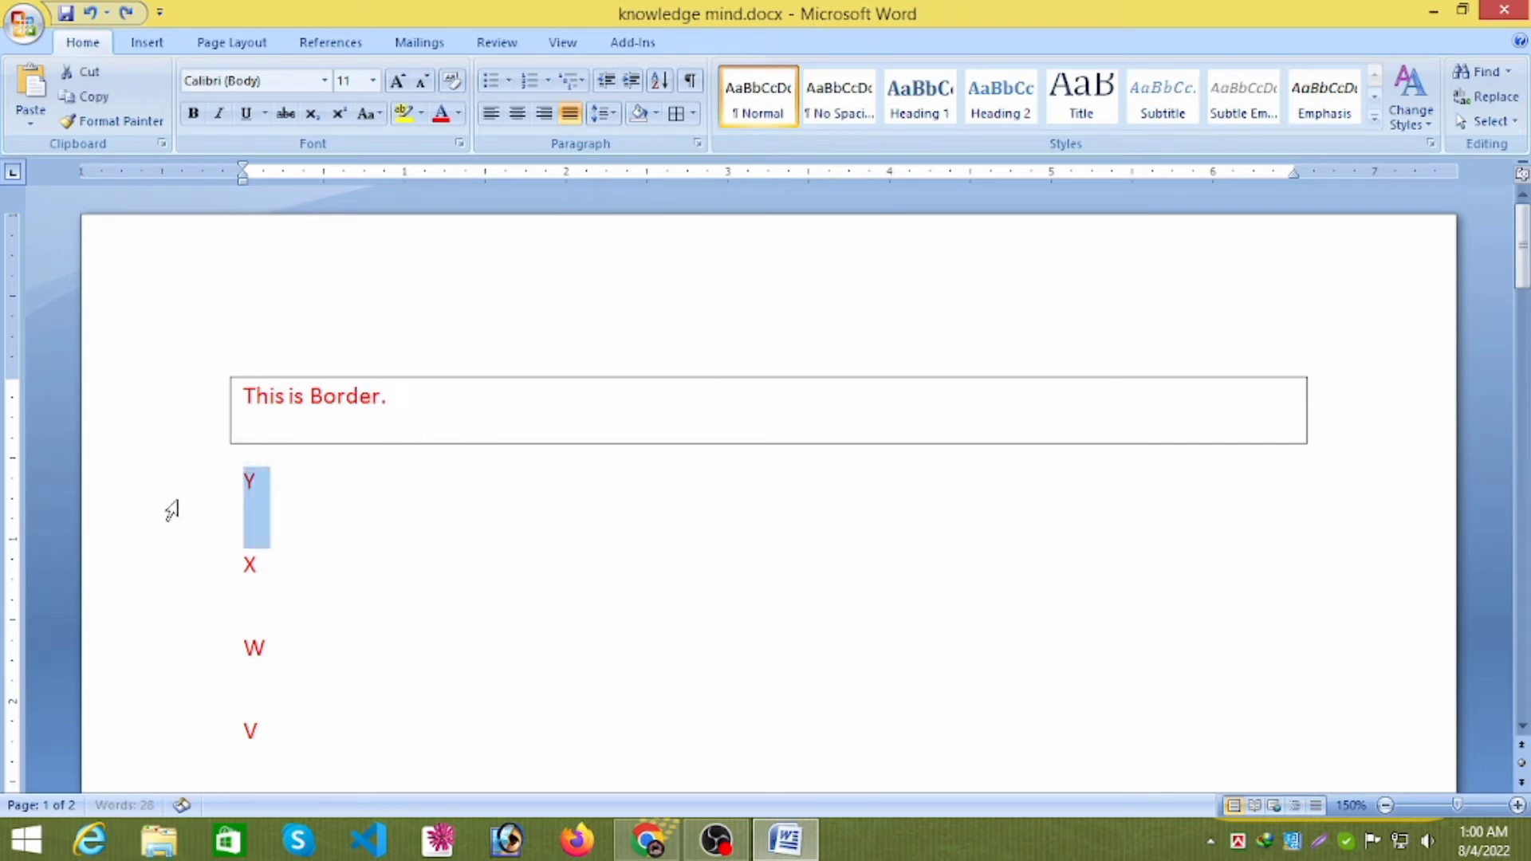
click(693, 114)
click(693, 114)
click(693, 114)
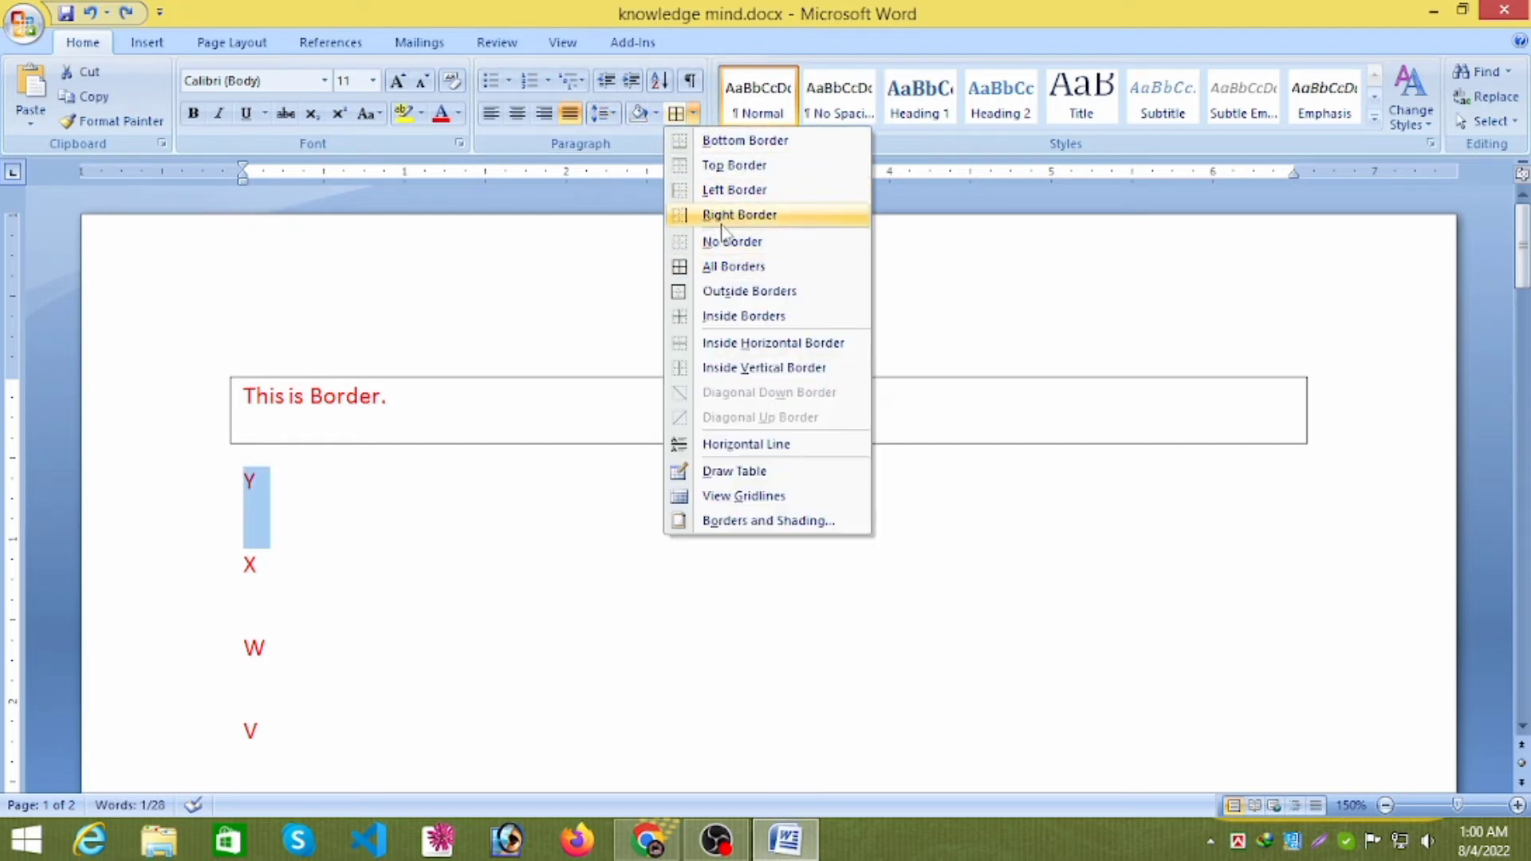
click(722, 267)
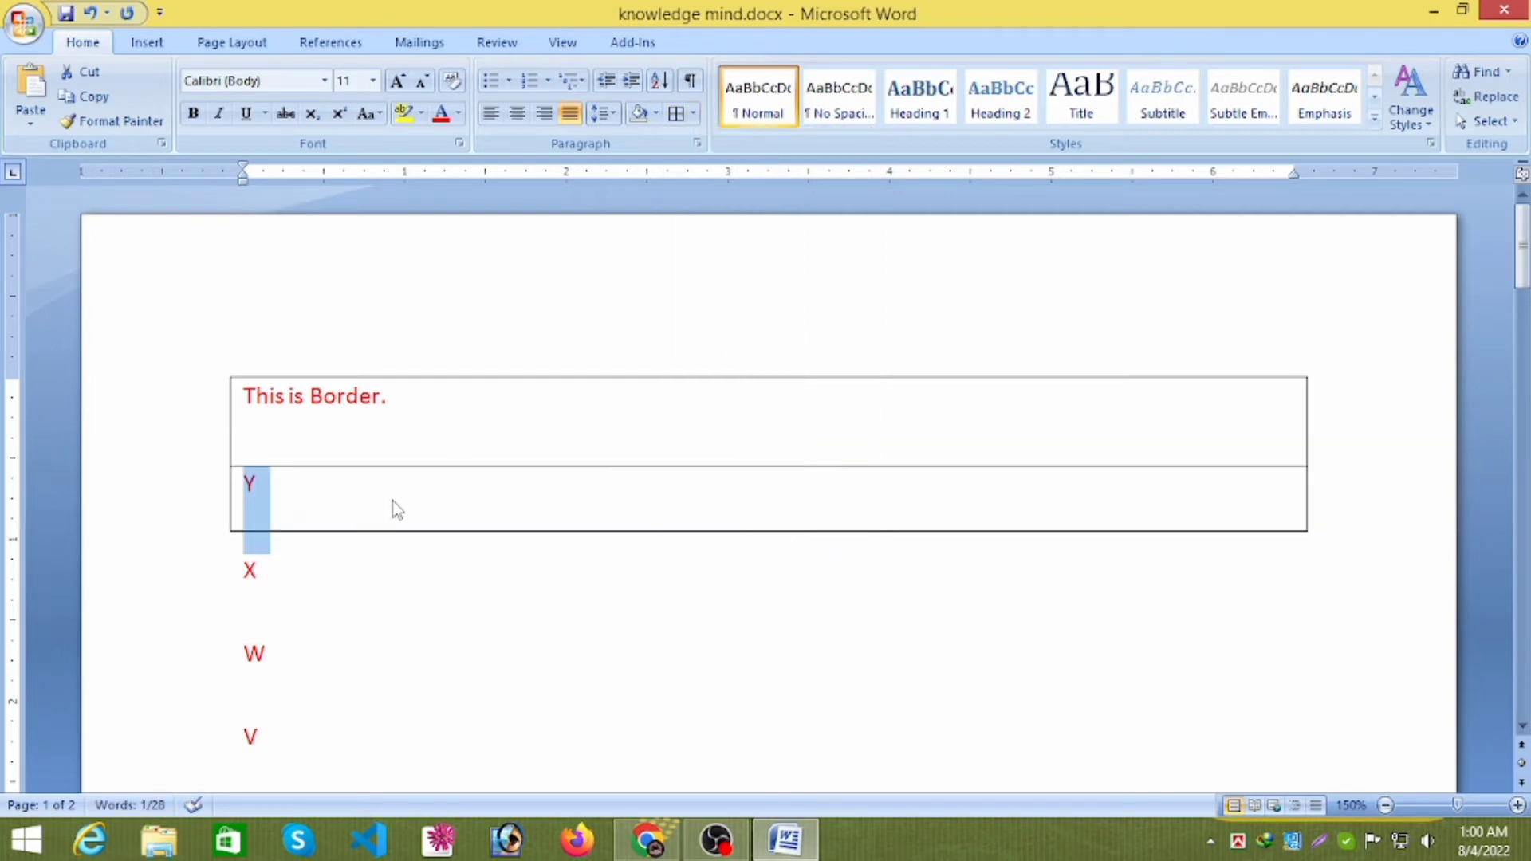
Turn the Outside Borders of the Y paragraph off and on again
click(692, 114)
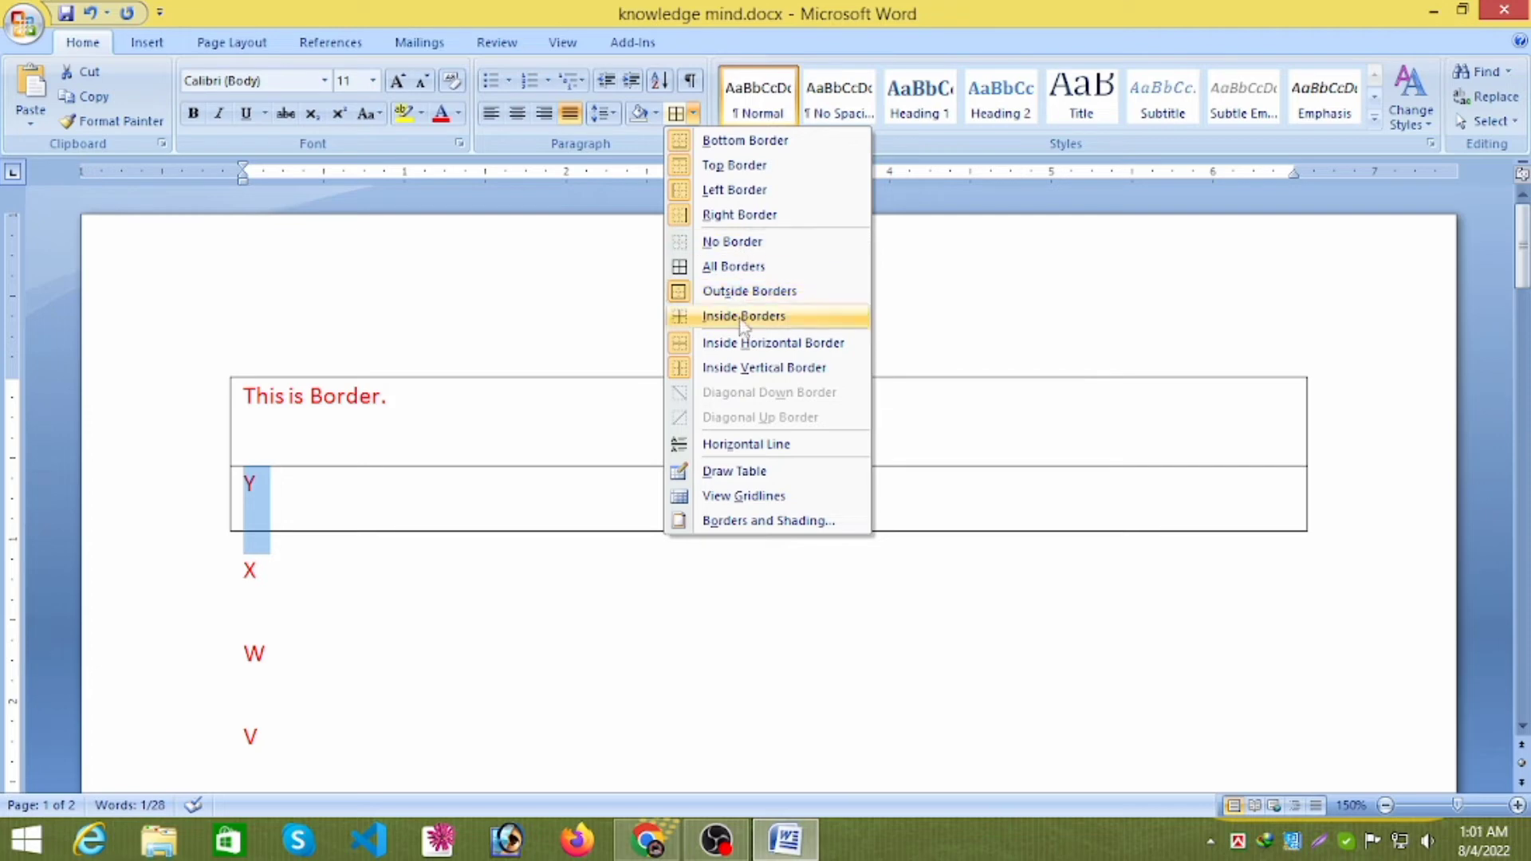
click(738, 291)
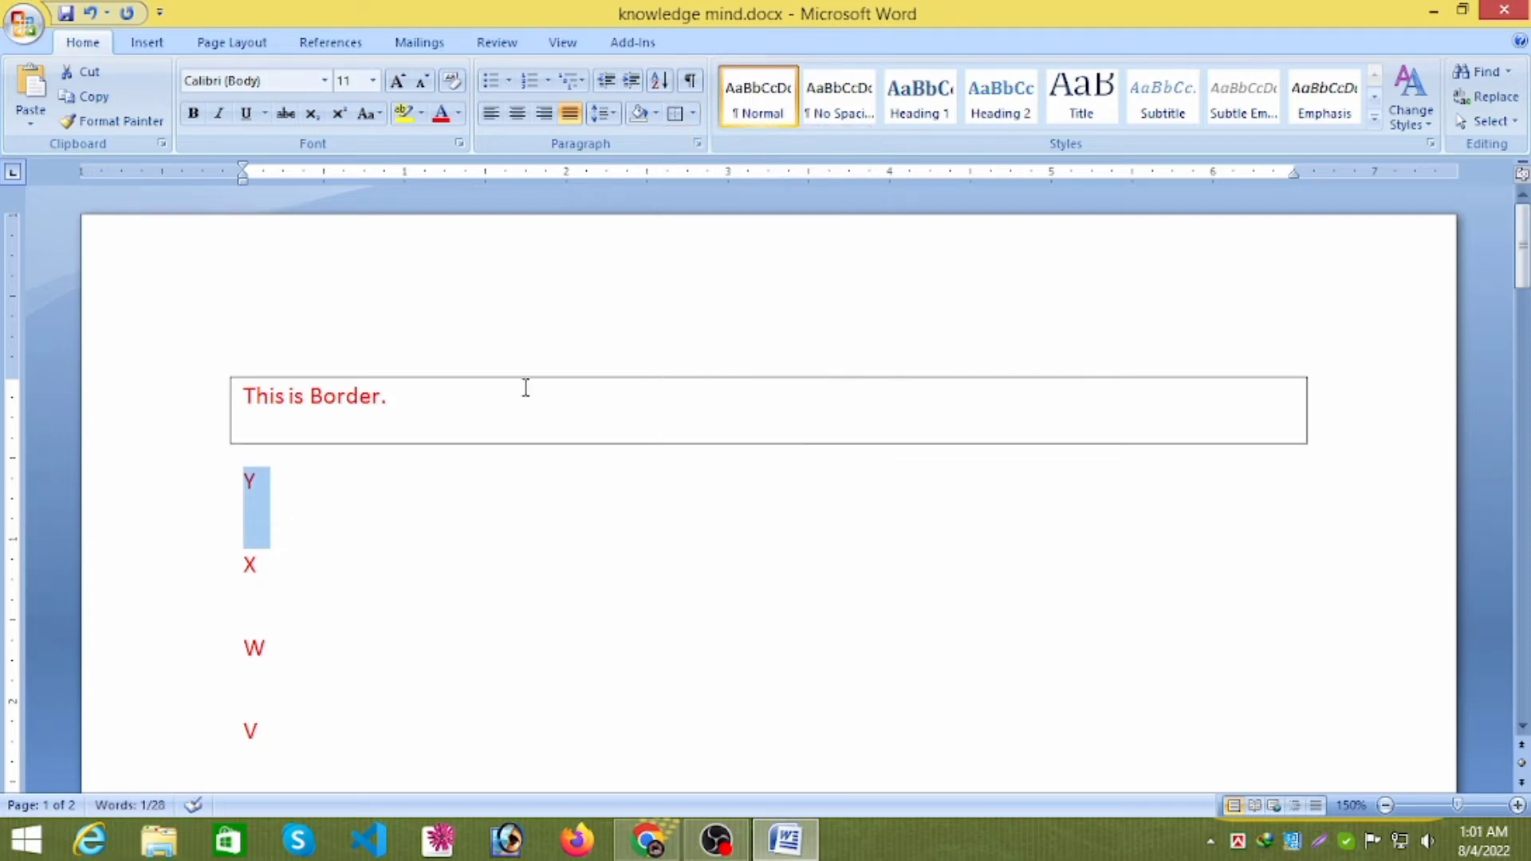
click(402, 509)
drag(402, 509, 112, 495)
click(674, 114)
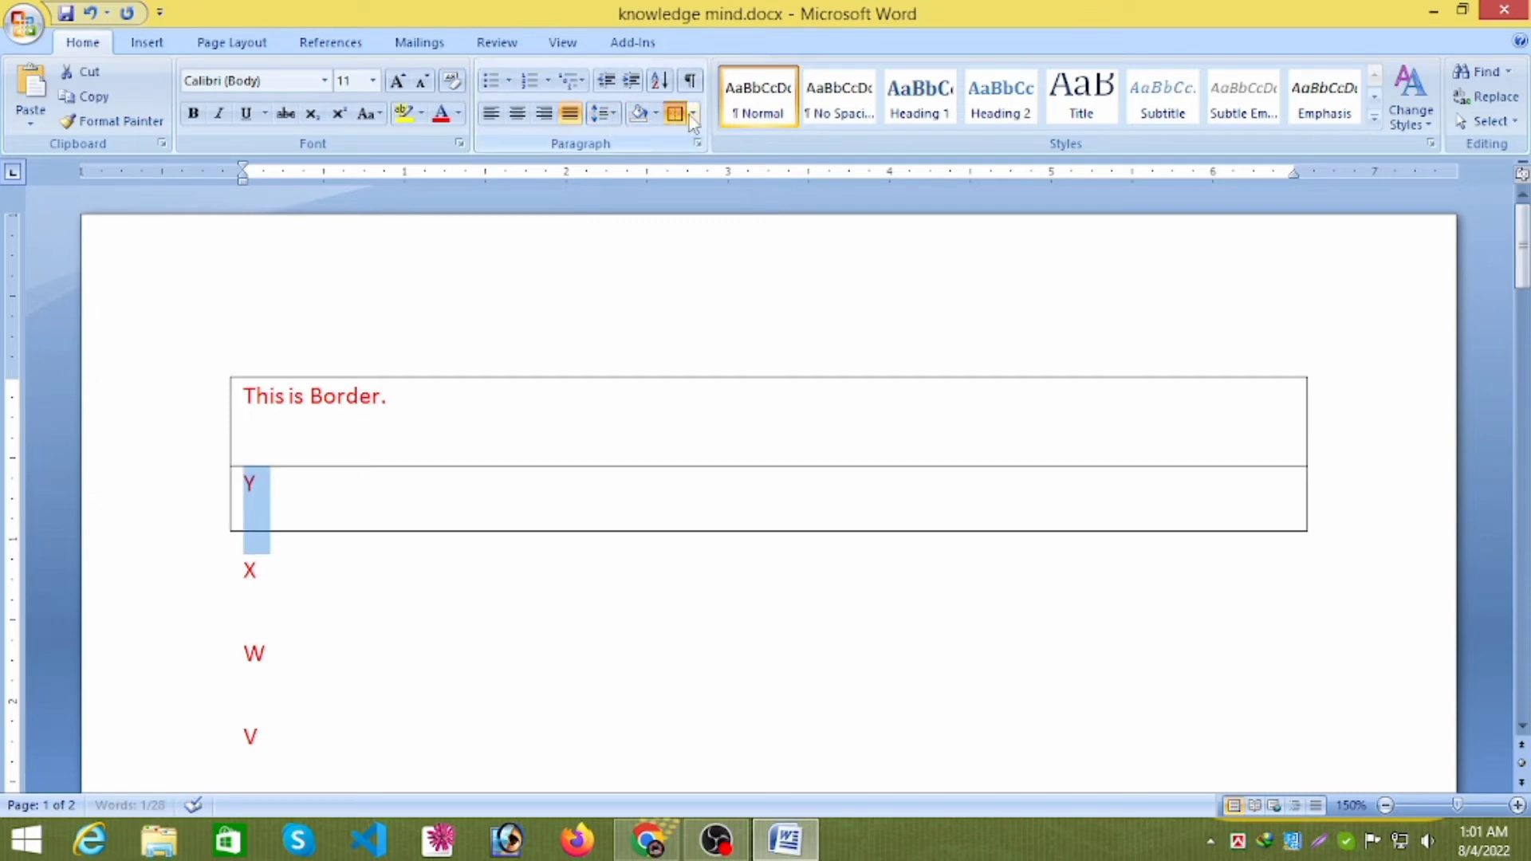
Toggle the Inside Horizontal Border option for the Y paragraph and check the border options
click(693, 113)
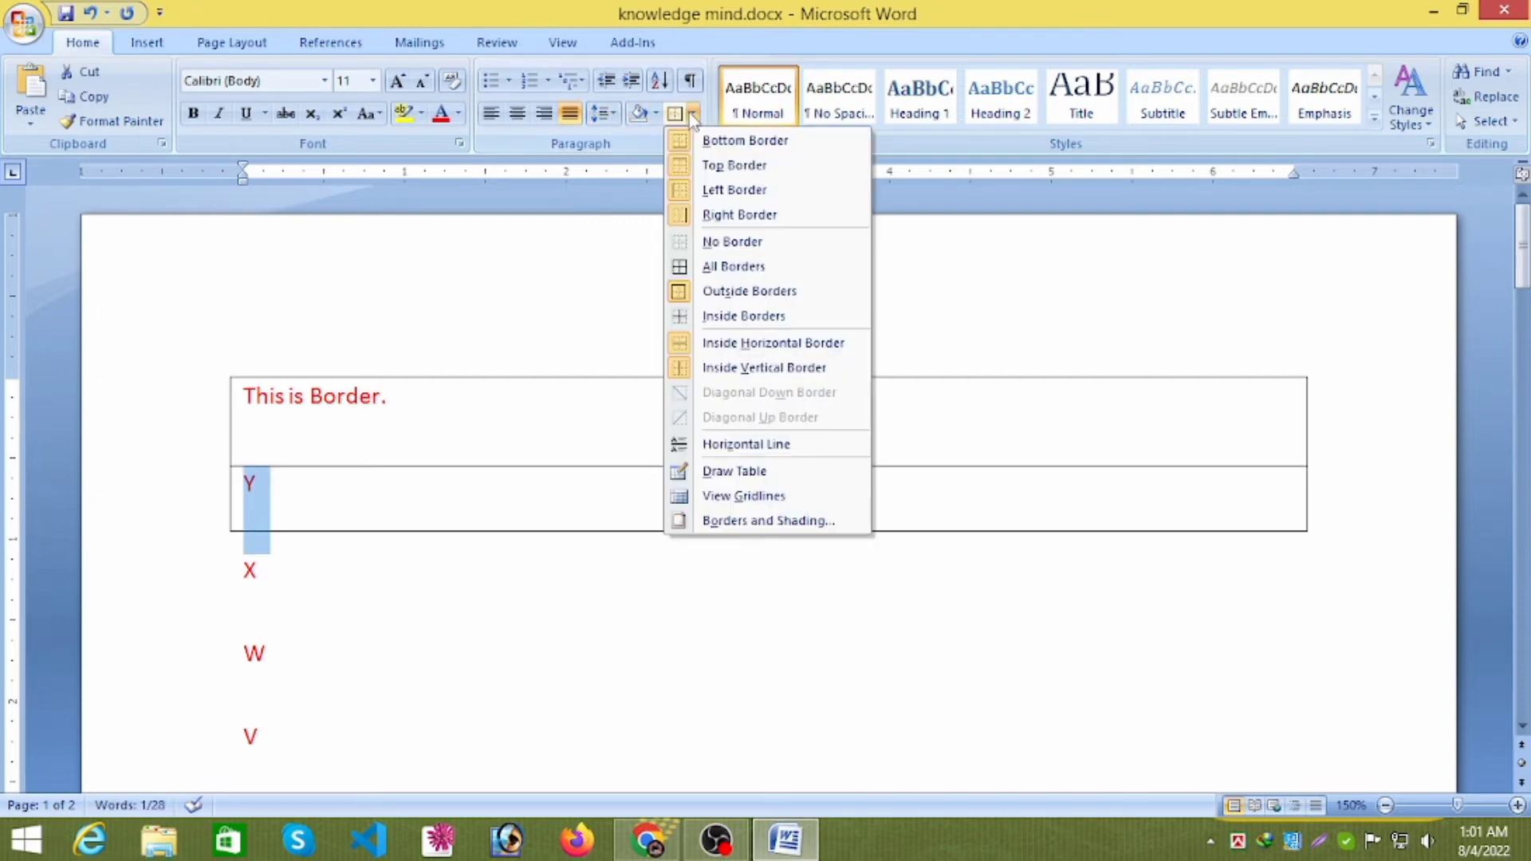
click(730, 350)
click(693, 113)
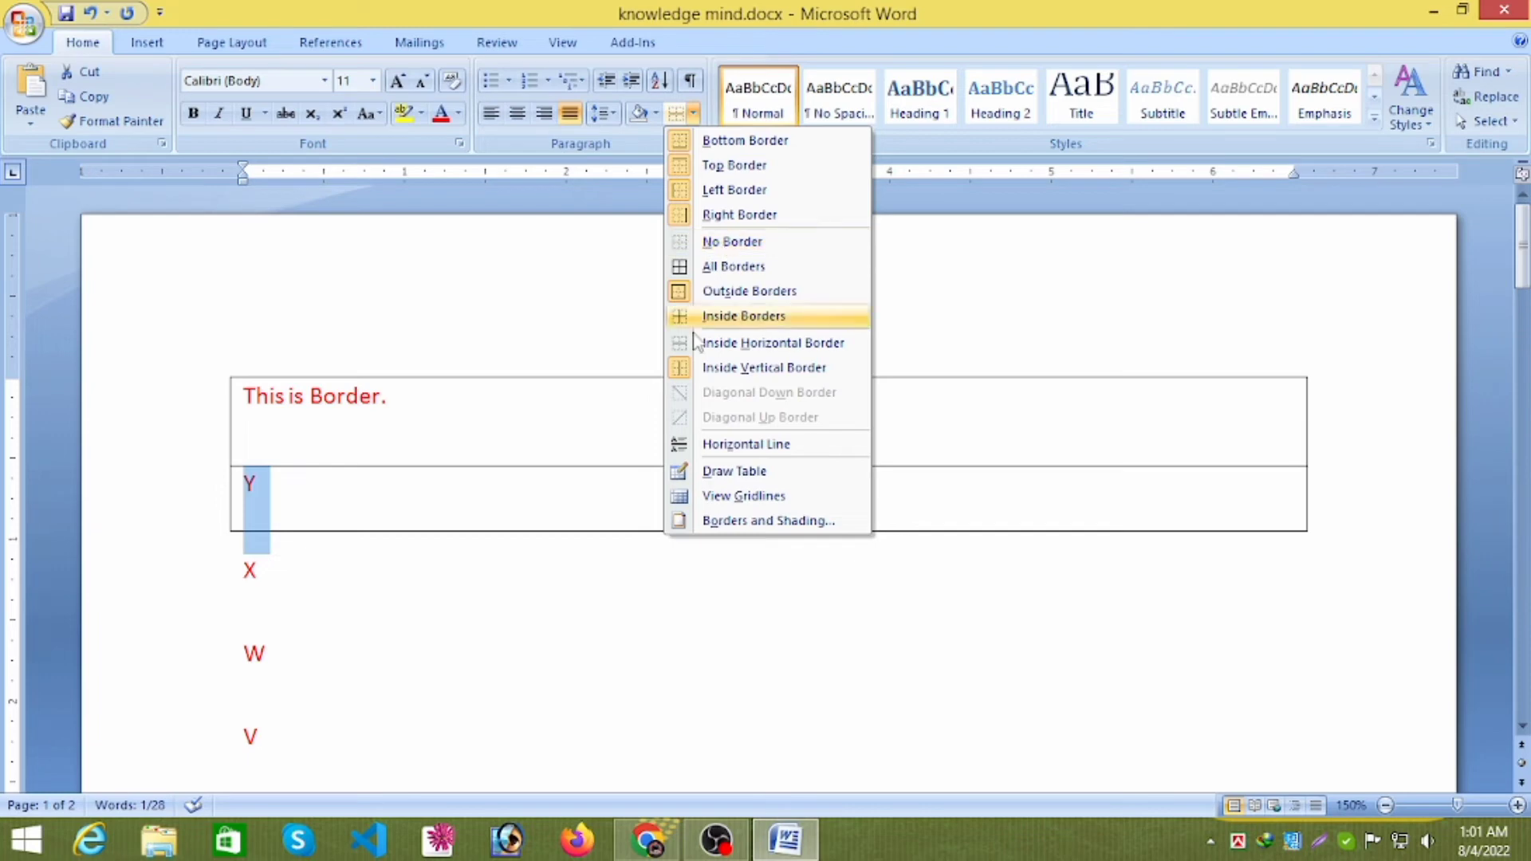
click(435, 546)
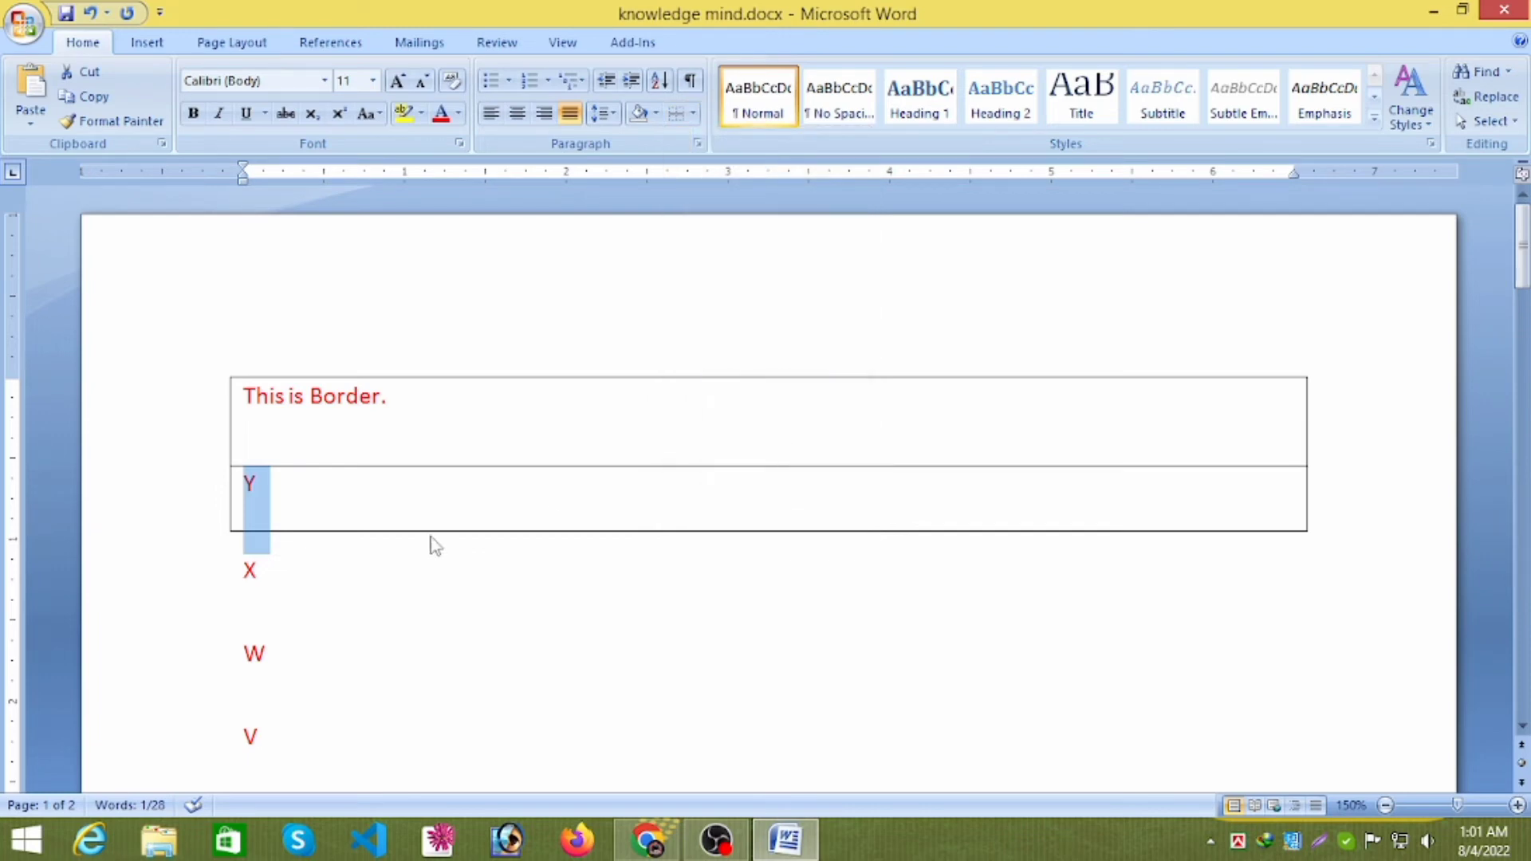
Remove all borders from the Y paragraph
click(693, 112)
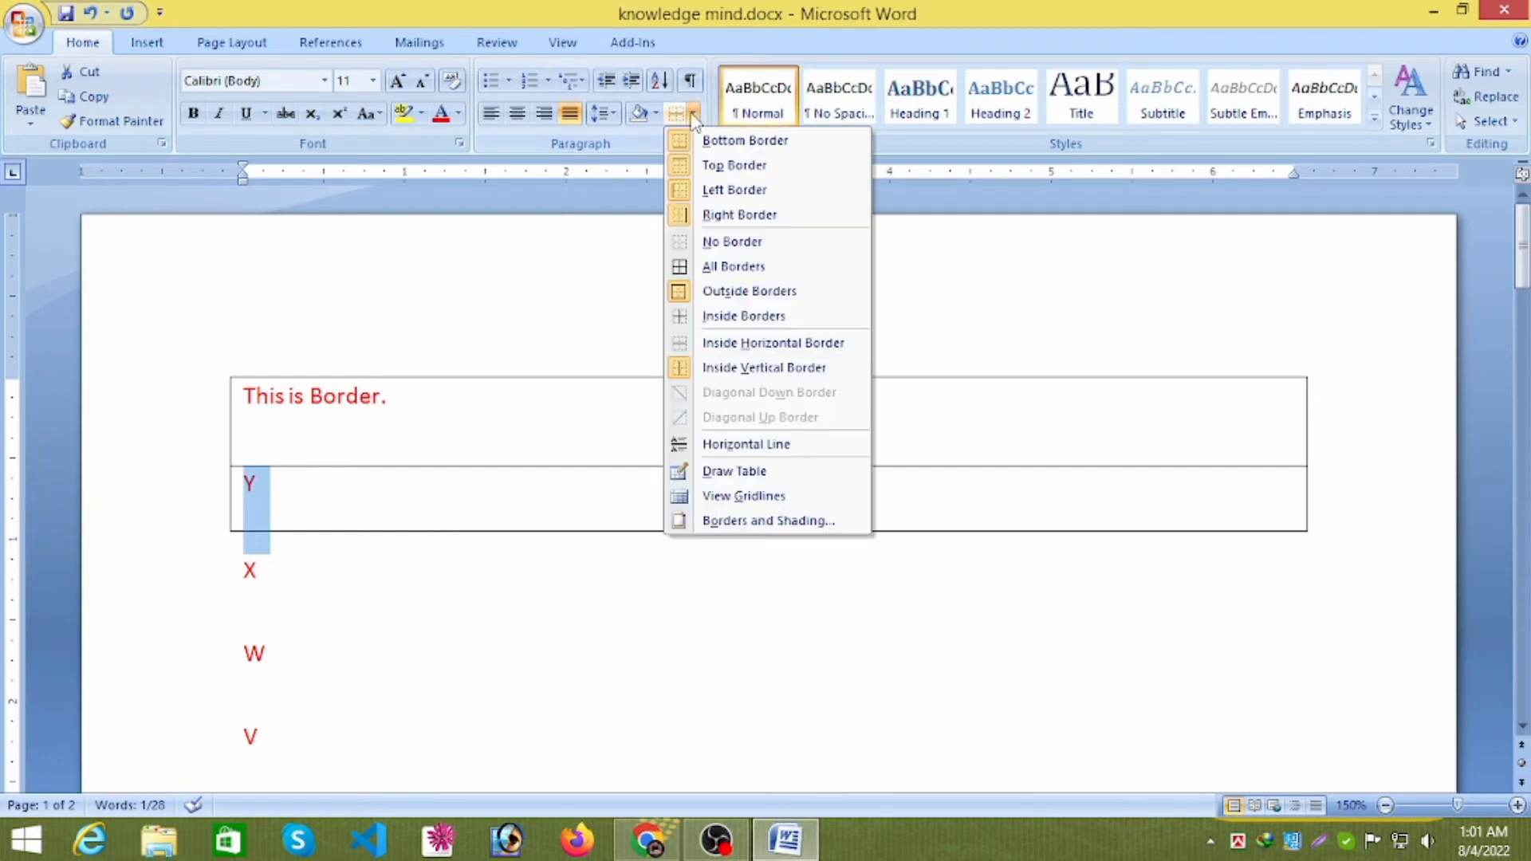
double_click(729, 243)
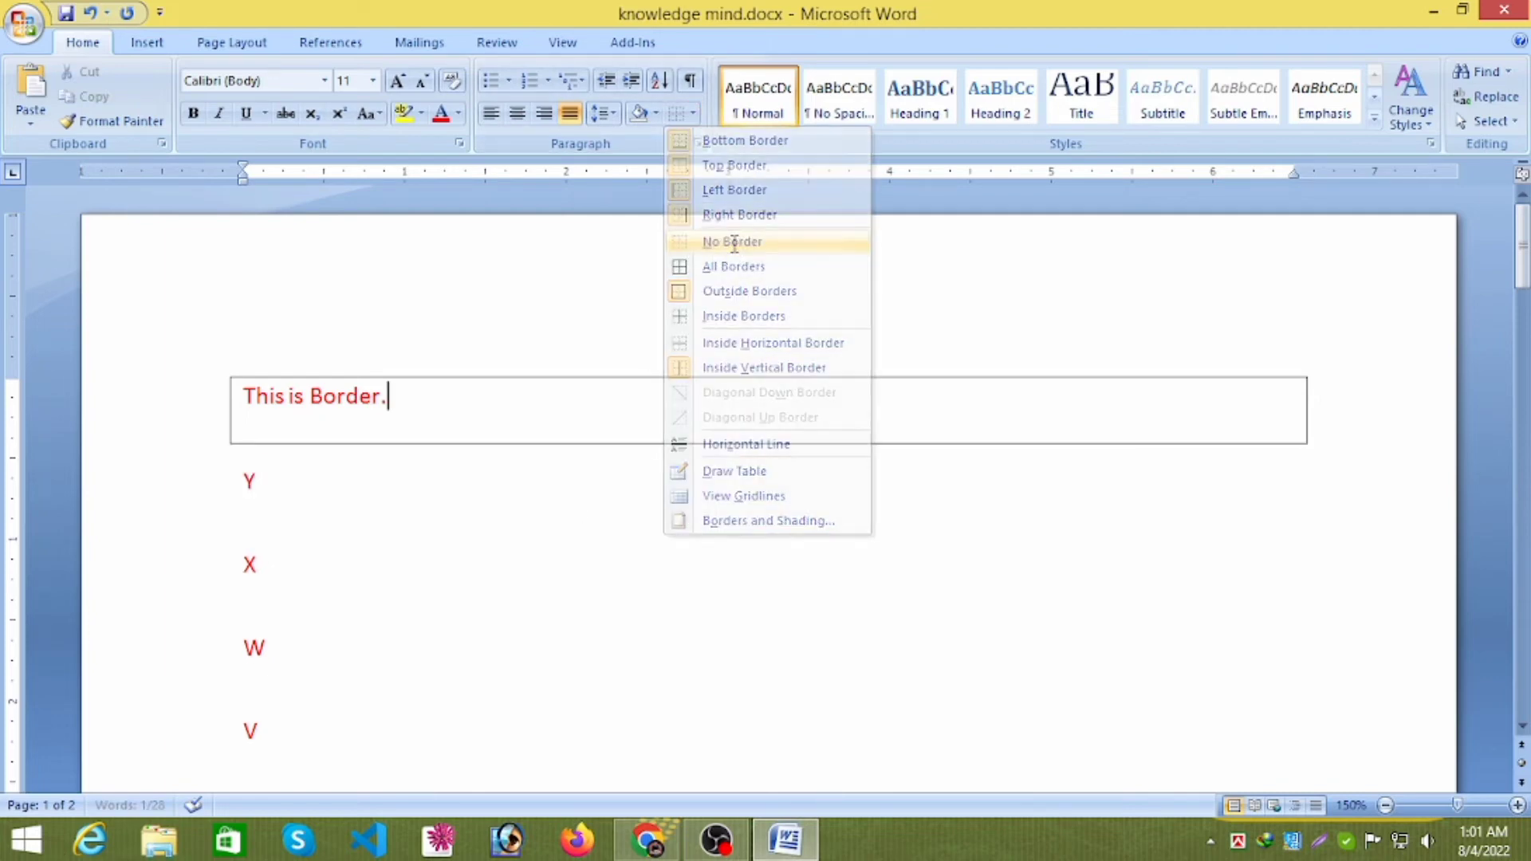
double_click(556, 436)
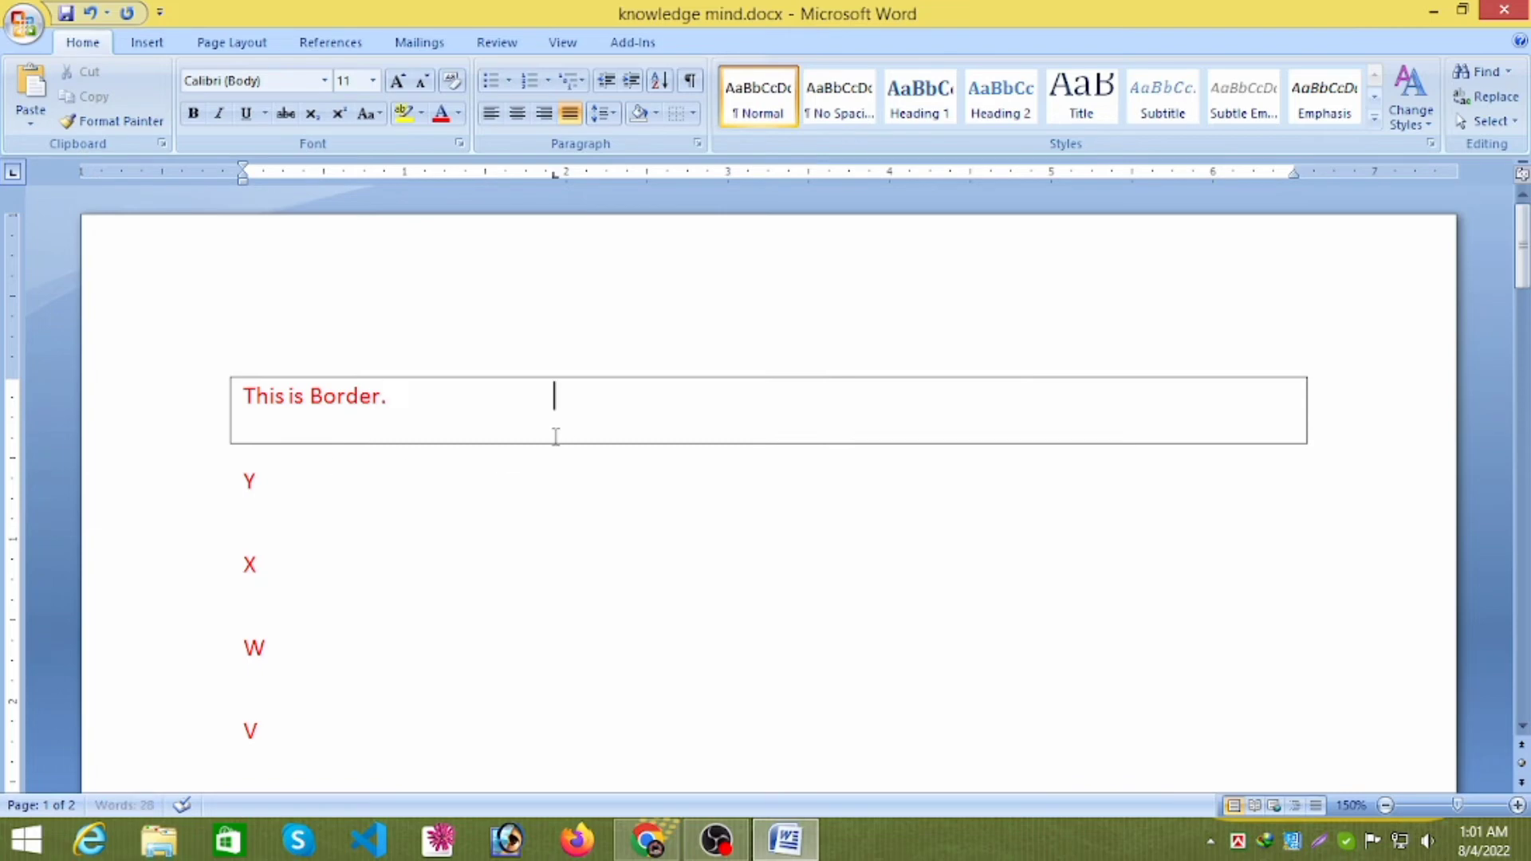
Set the "This is Border." paragraph to No Border
click(215, 413)
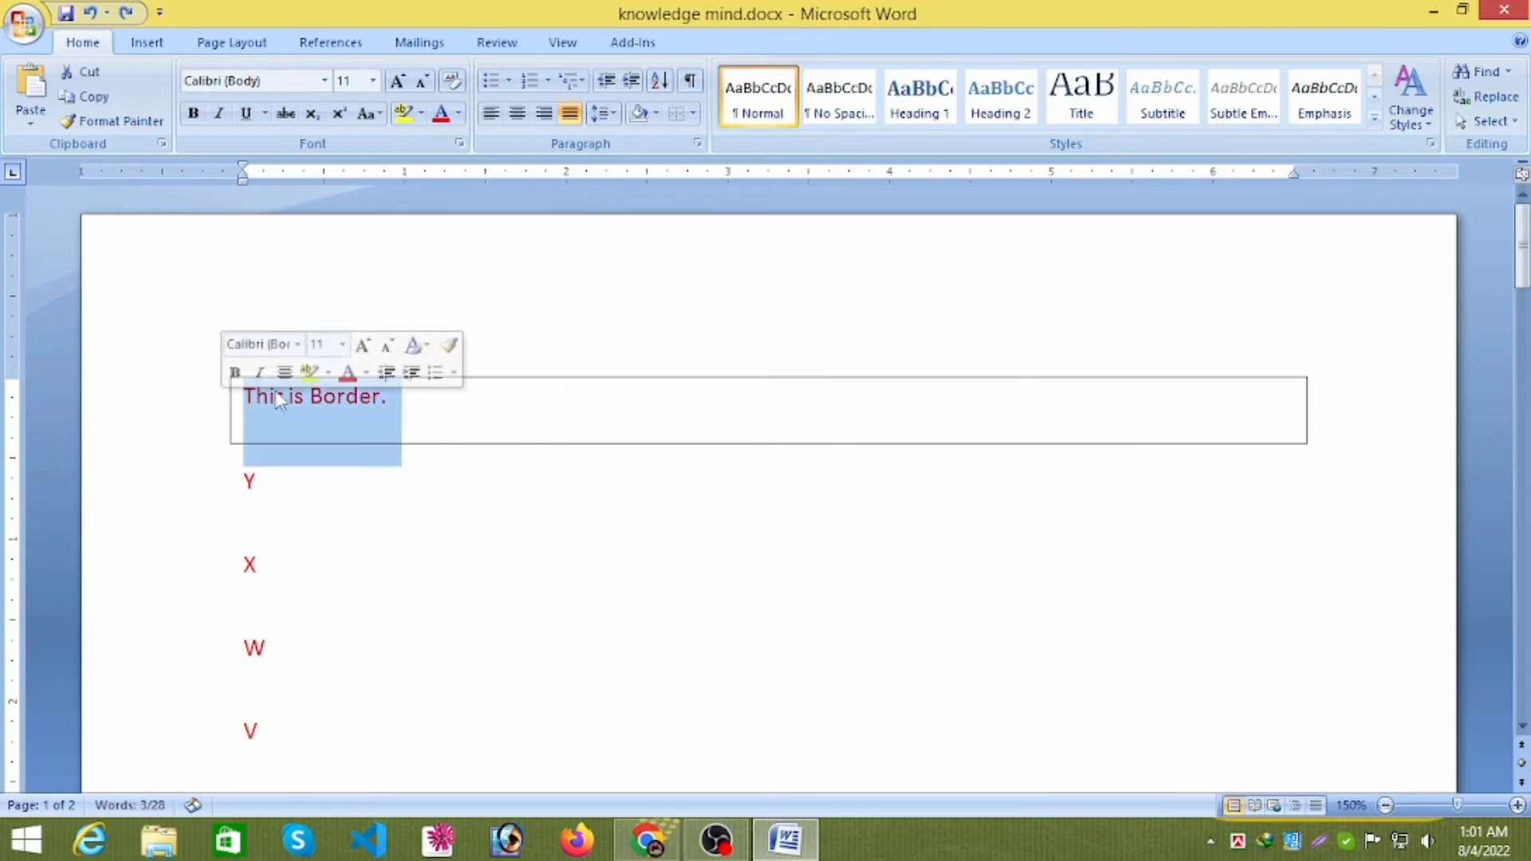
double_click(694, 117)
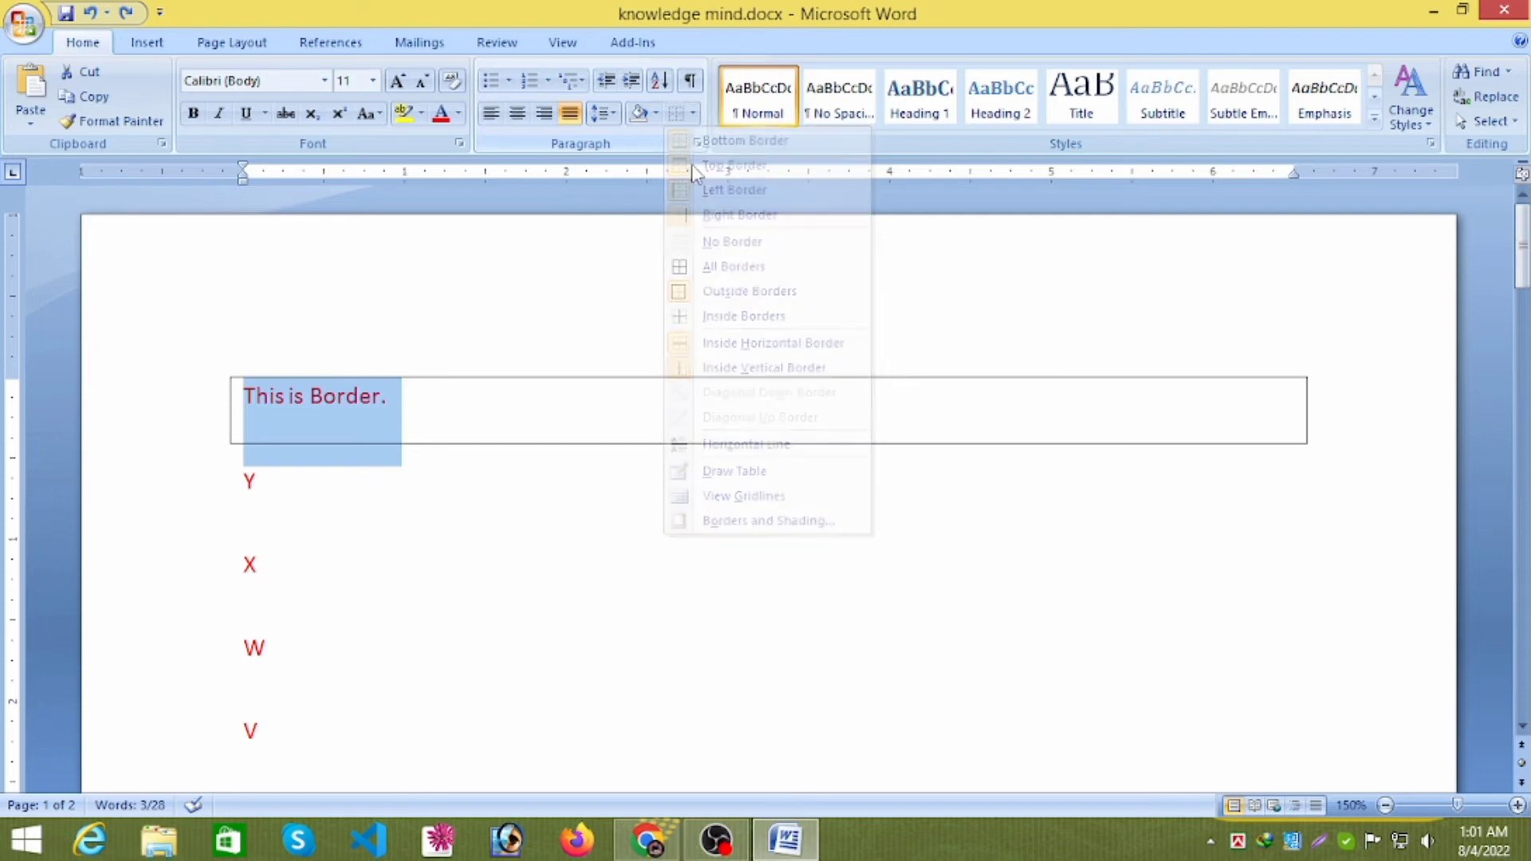
click(693, 113)
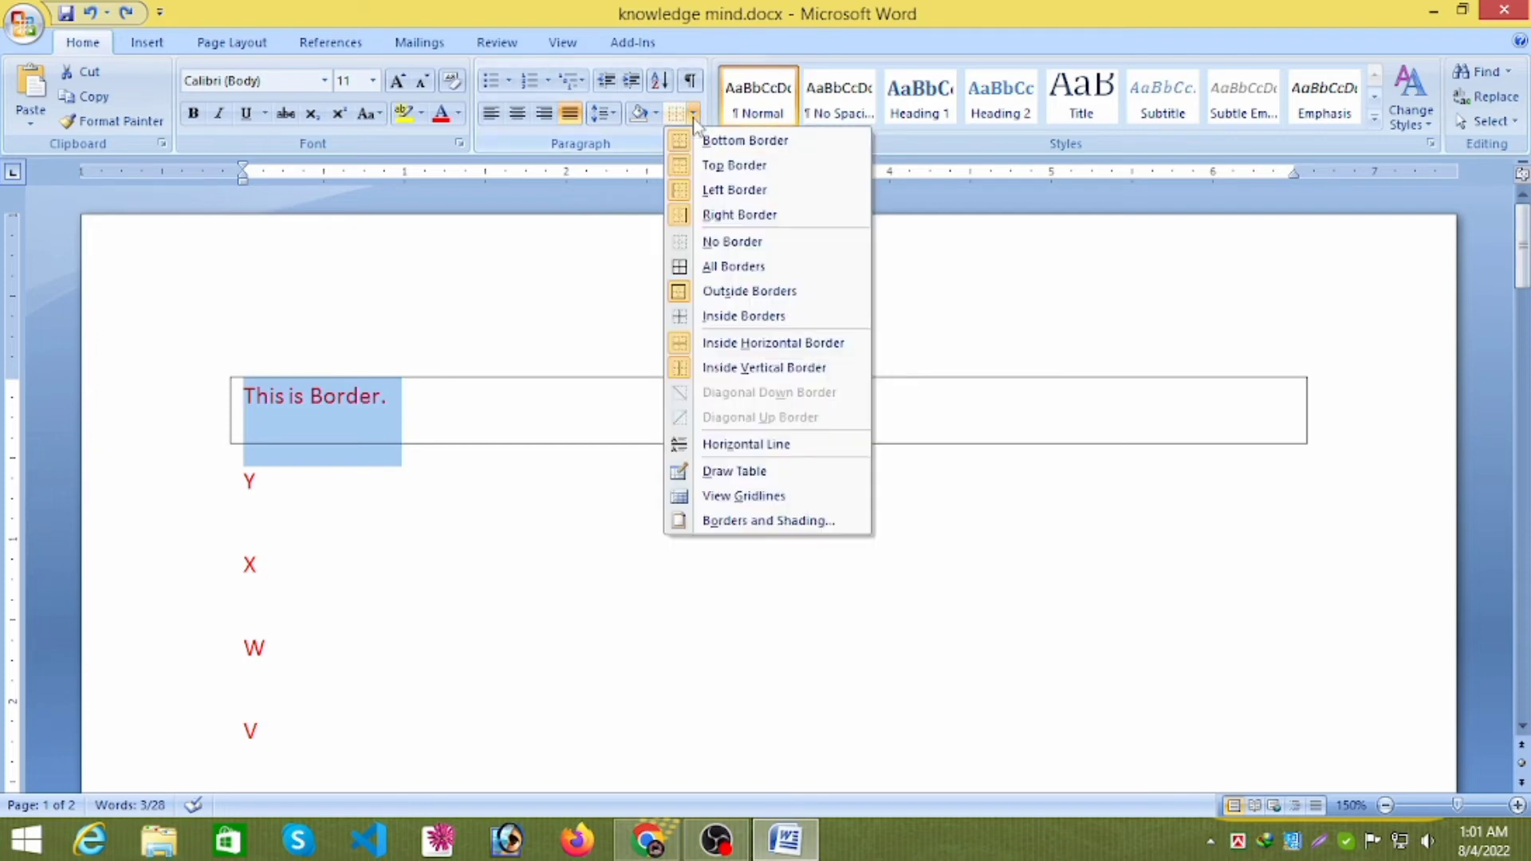
click(712, 242)
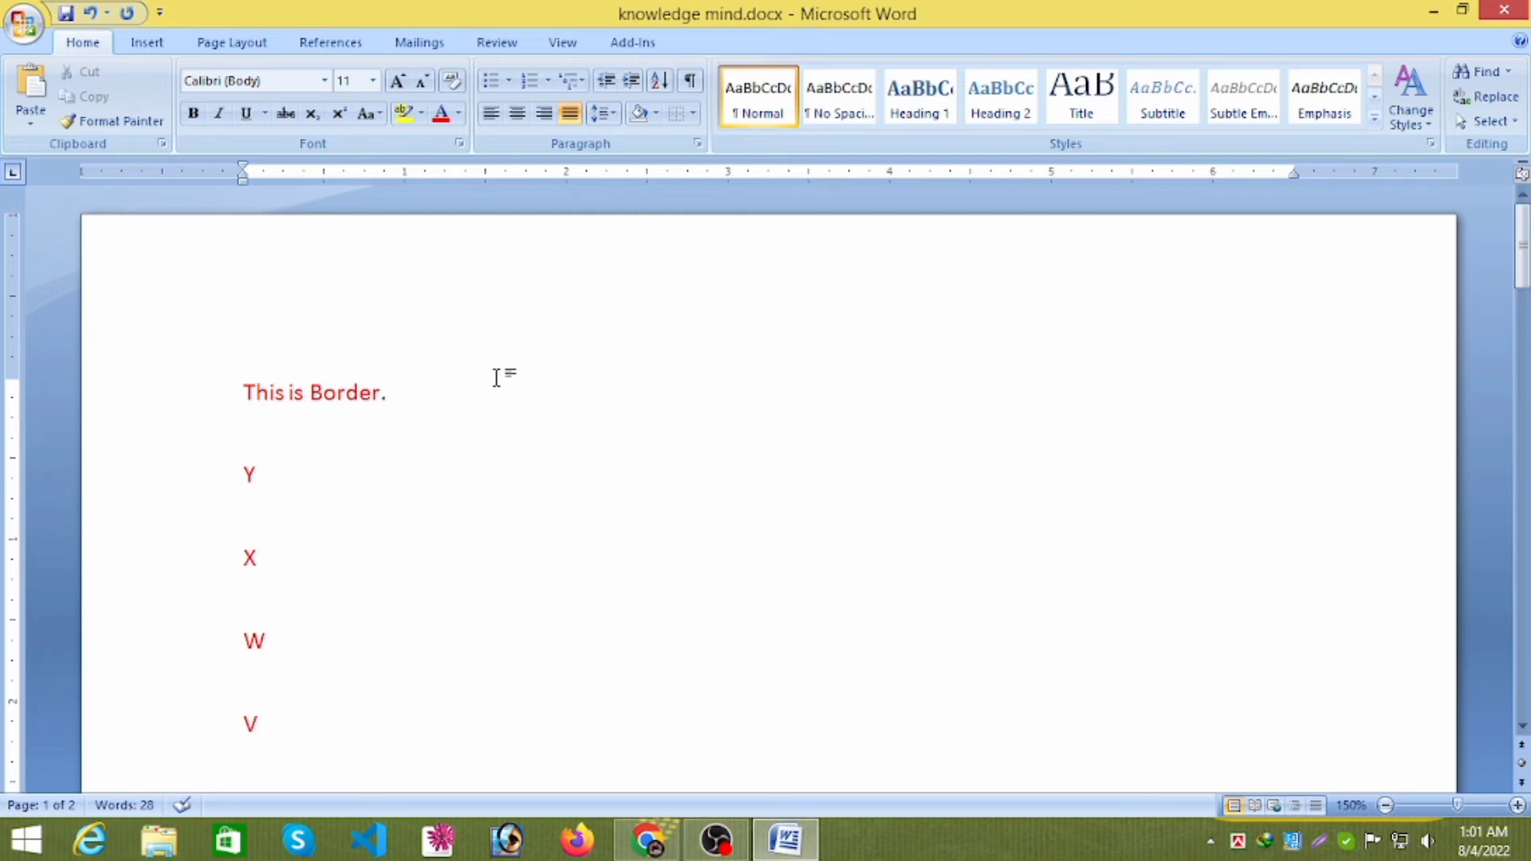
Shade the "This is Border." paragraph with the standard yellow color
click(141, 398)
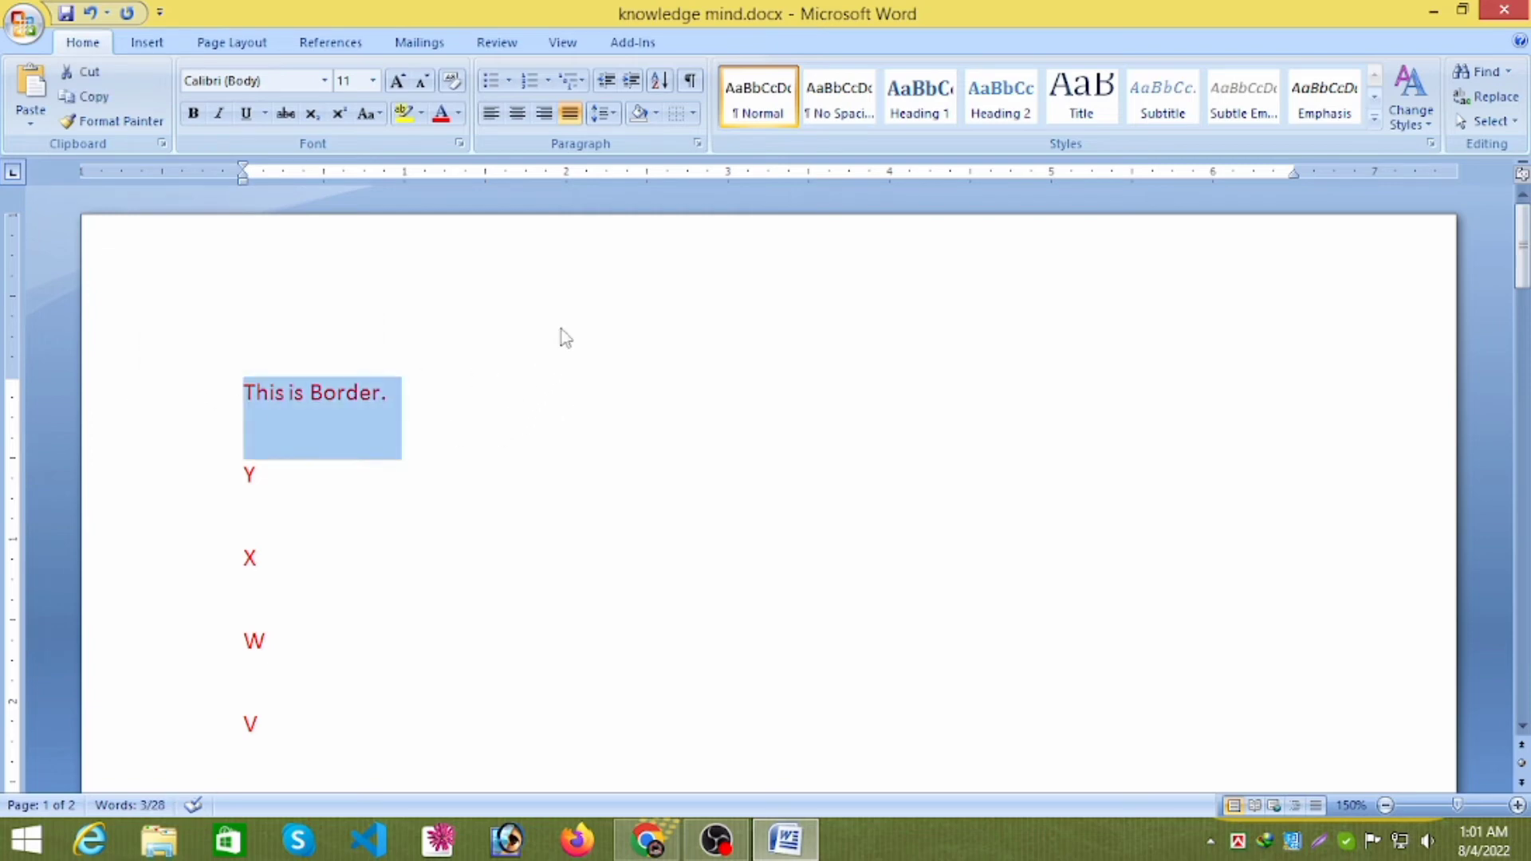
click(657, 114)
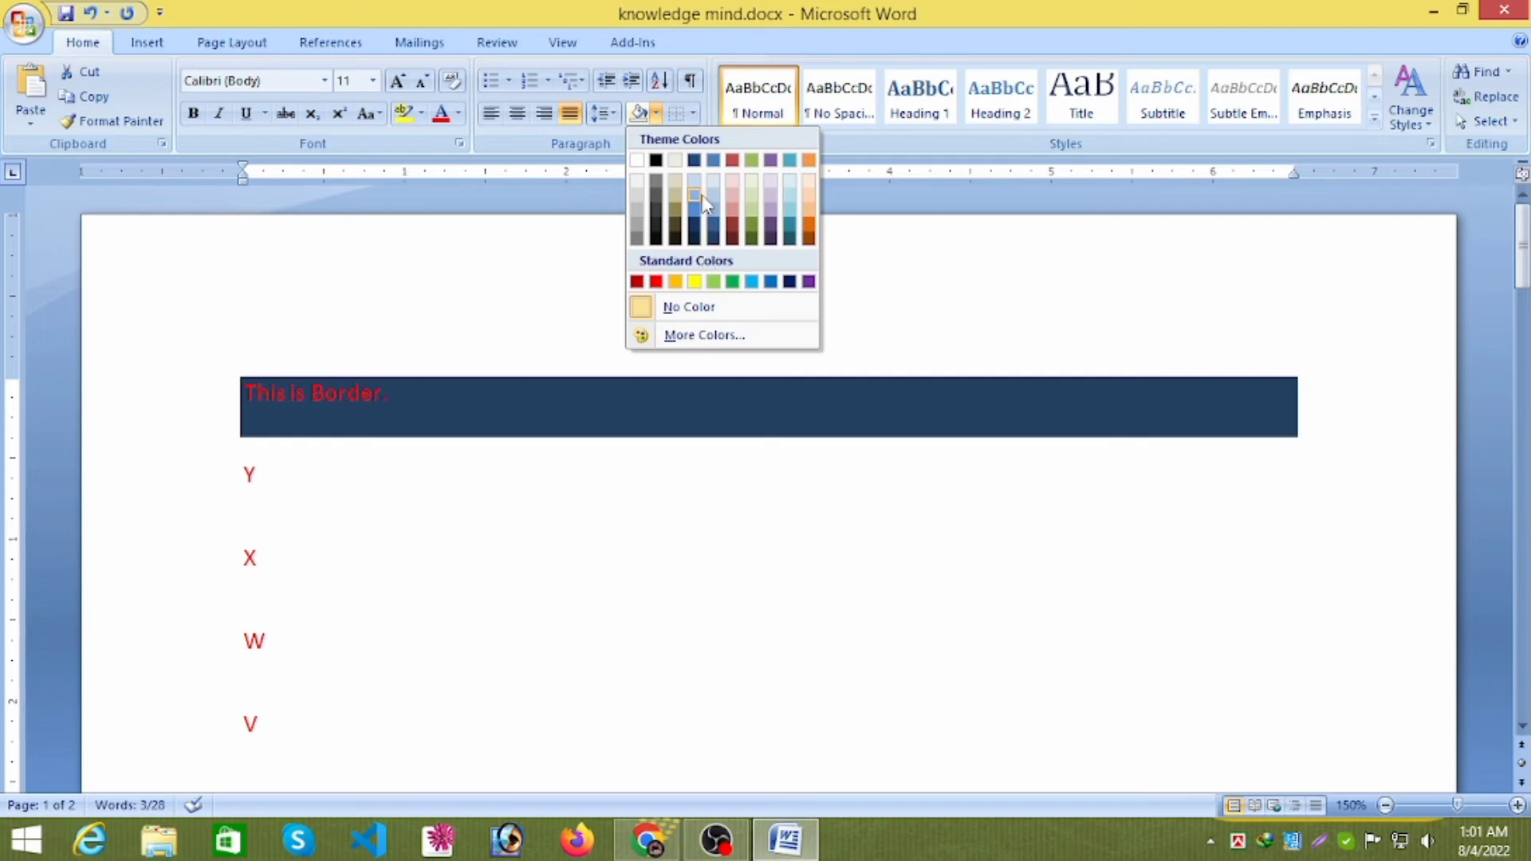
click(695, 282)
click(673, 429)
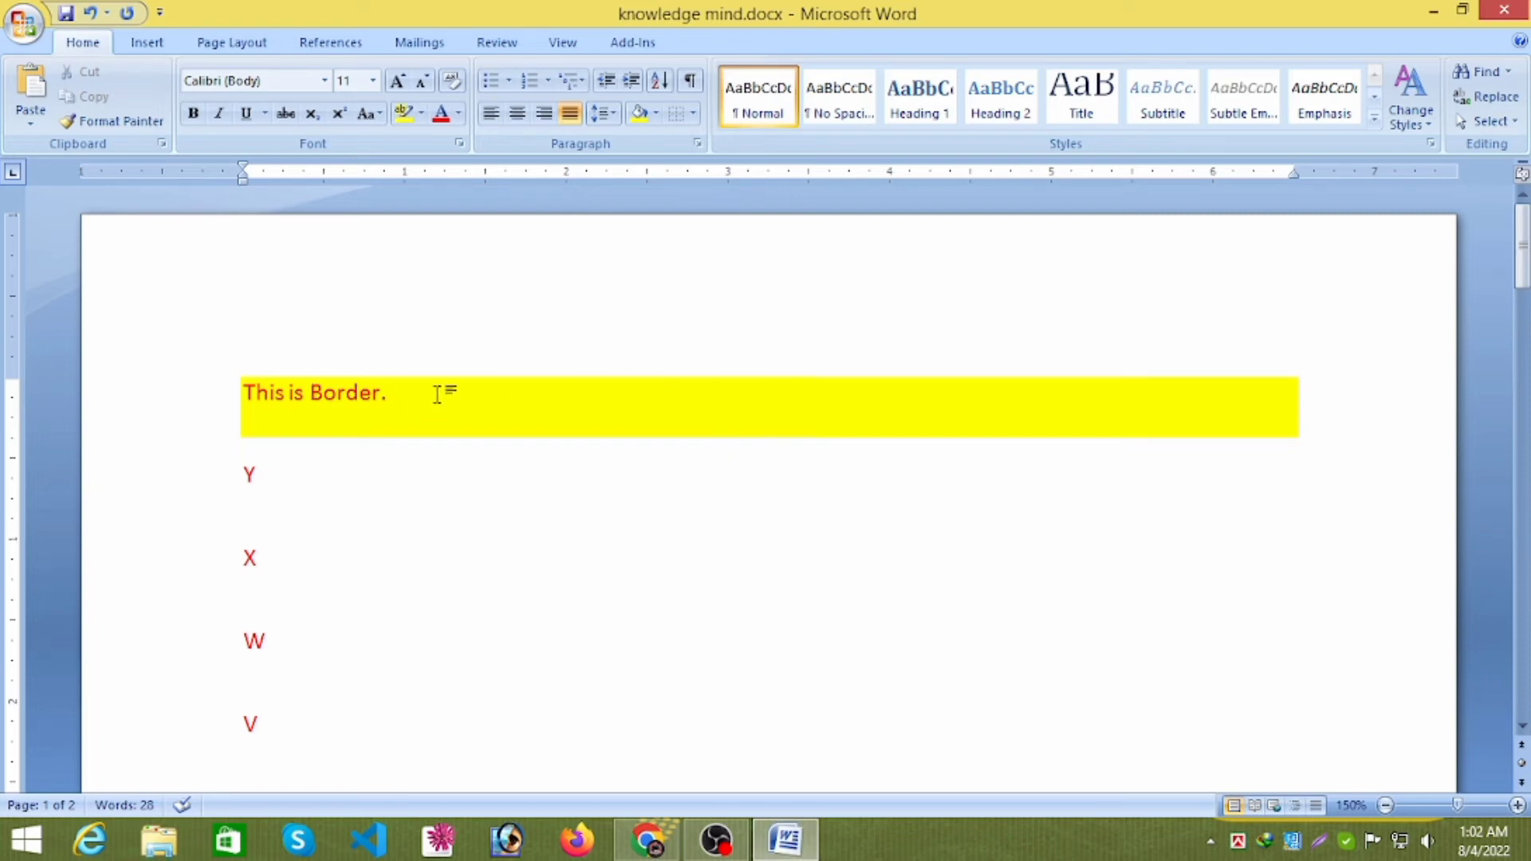
Increase the left indent of the yellow-shaded "This is Border." paragraph step by step to 6 inches
drag(437, 393, 273, 405)
click(268, 396)
click(154, 369)
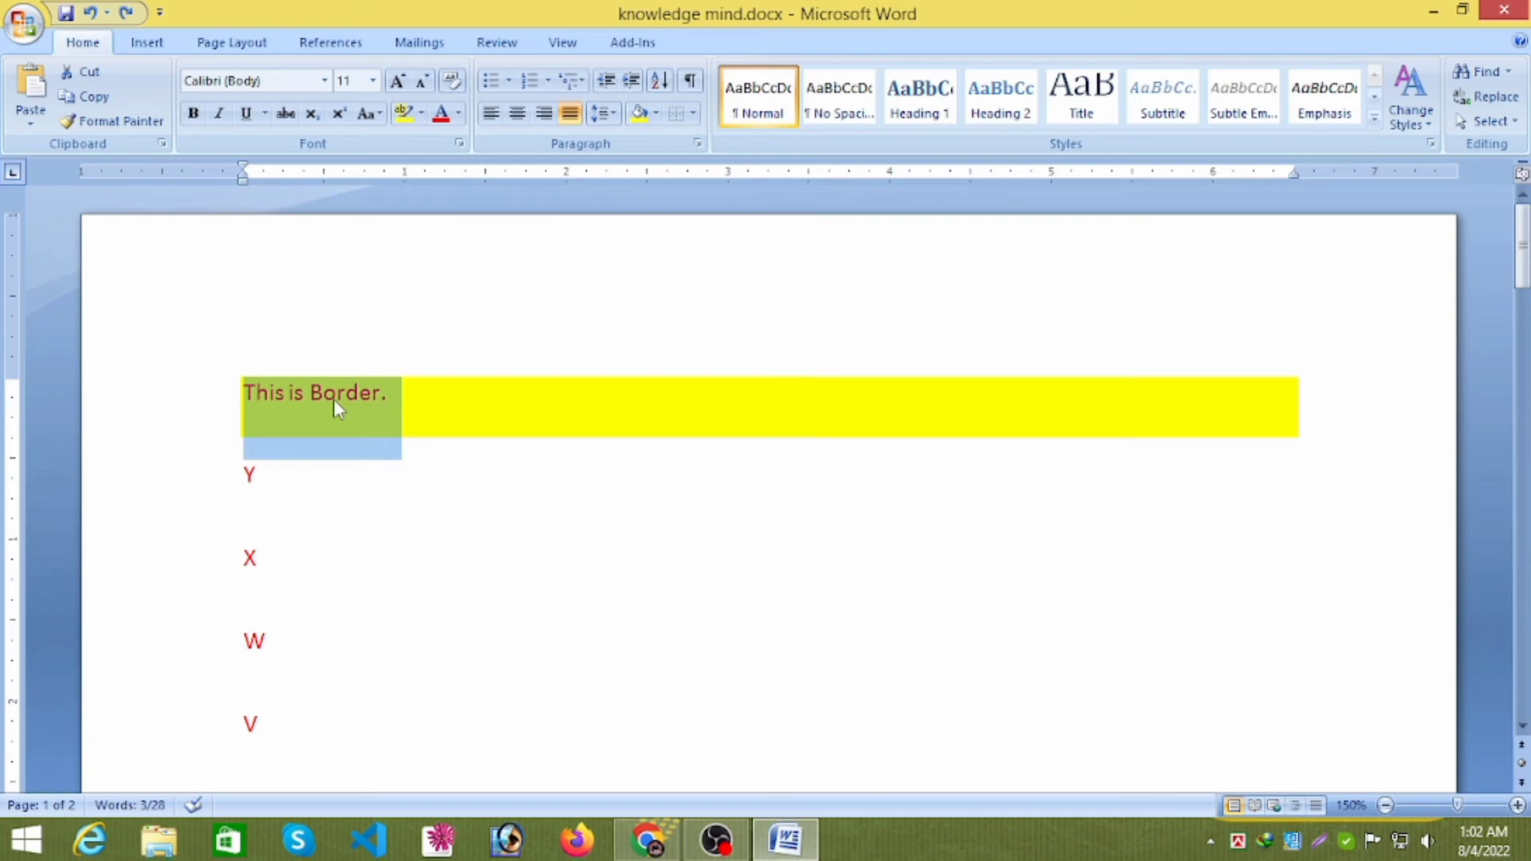
click(610, 90)
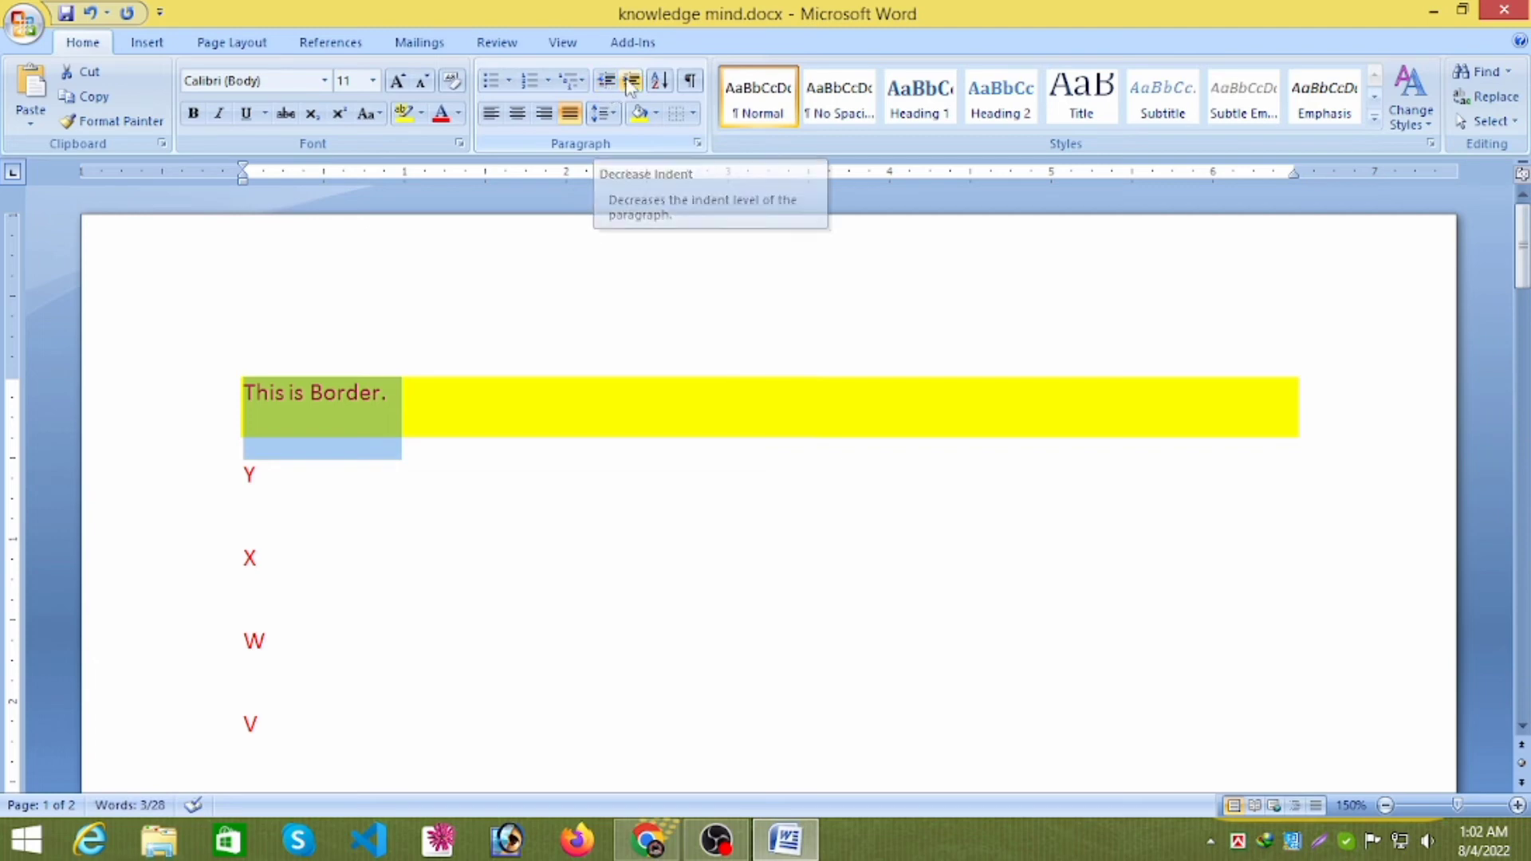
click(632, 80)
click(632, 81)
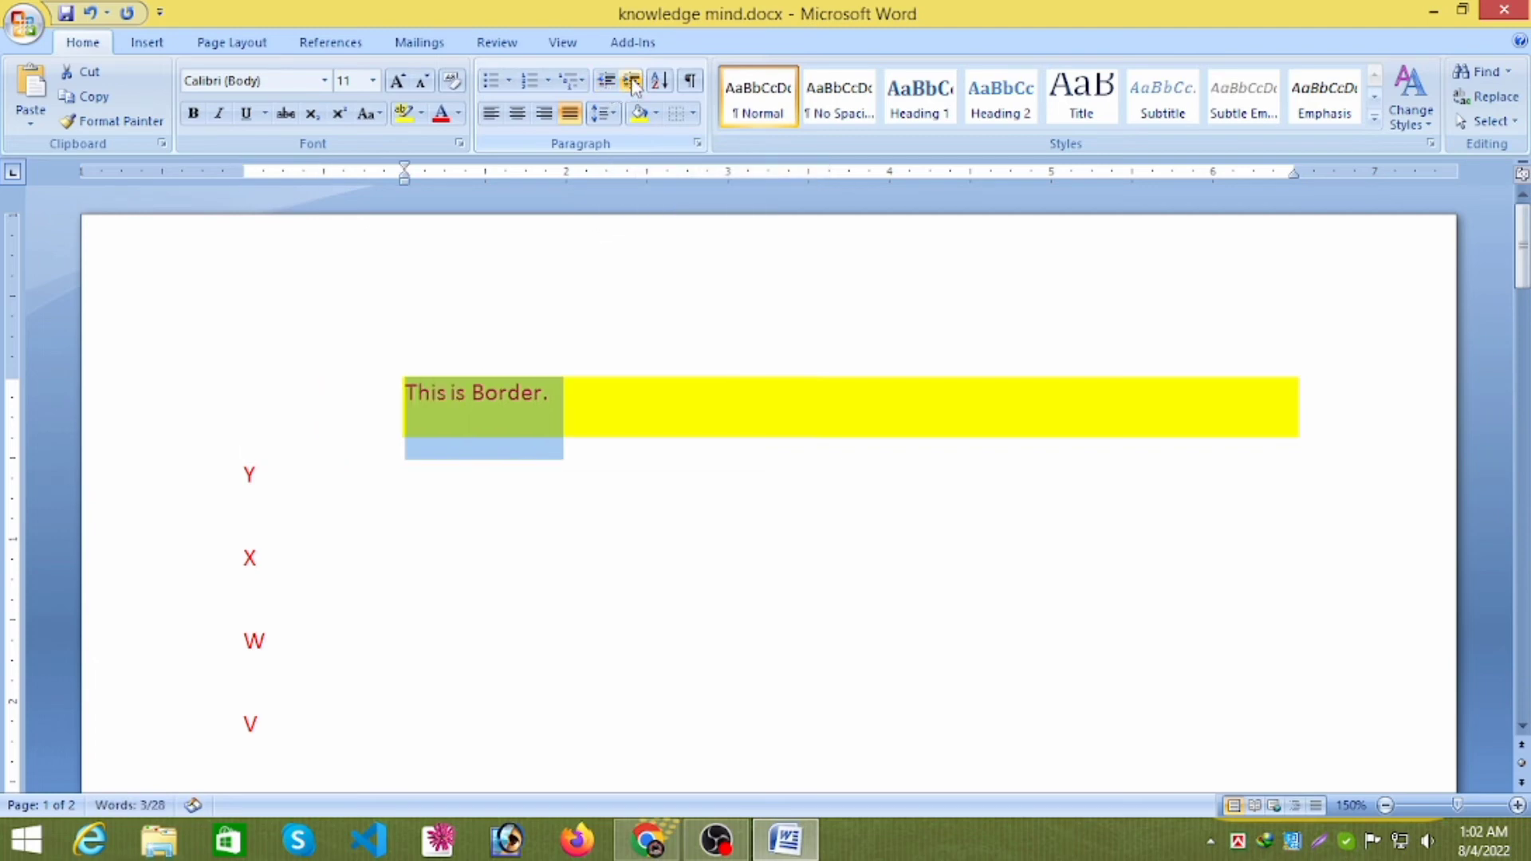
click(631, 81)
click(632, 81)
click(632, 81)
click(631, 81)
click(631, 80)
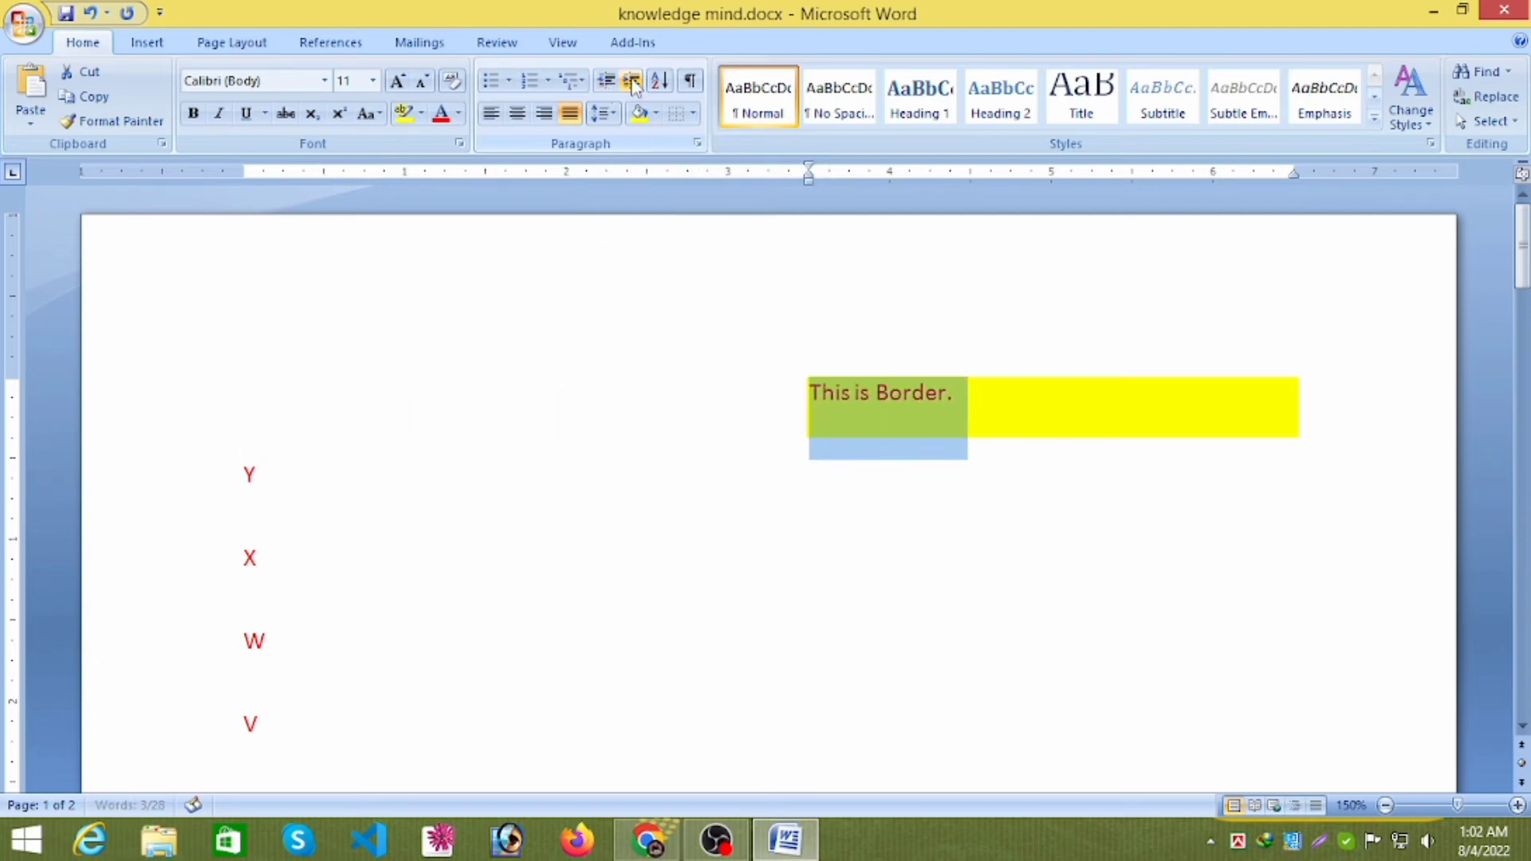
click(631, 80)
click(632, 80)
click(631, 80)
click(631, 80)
click(632, 81)
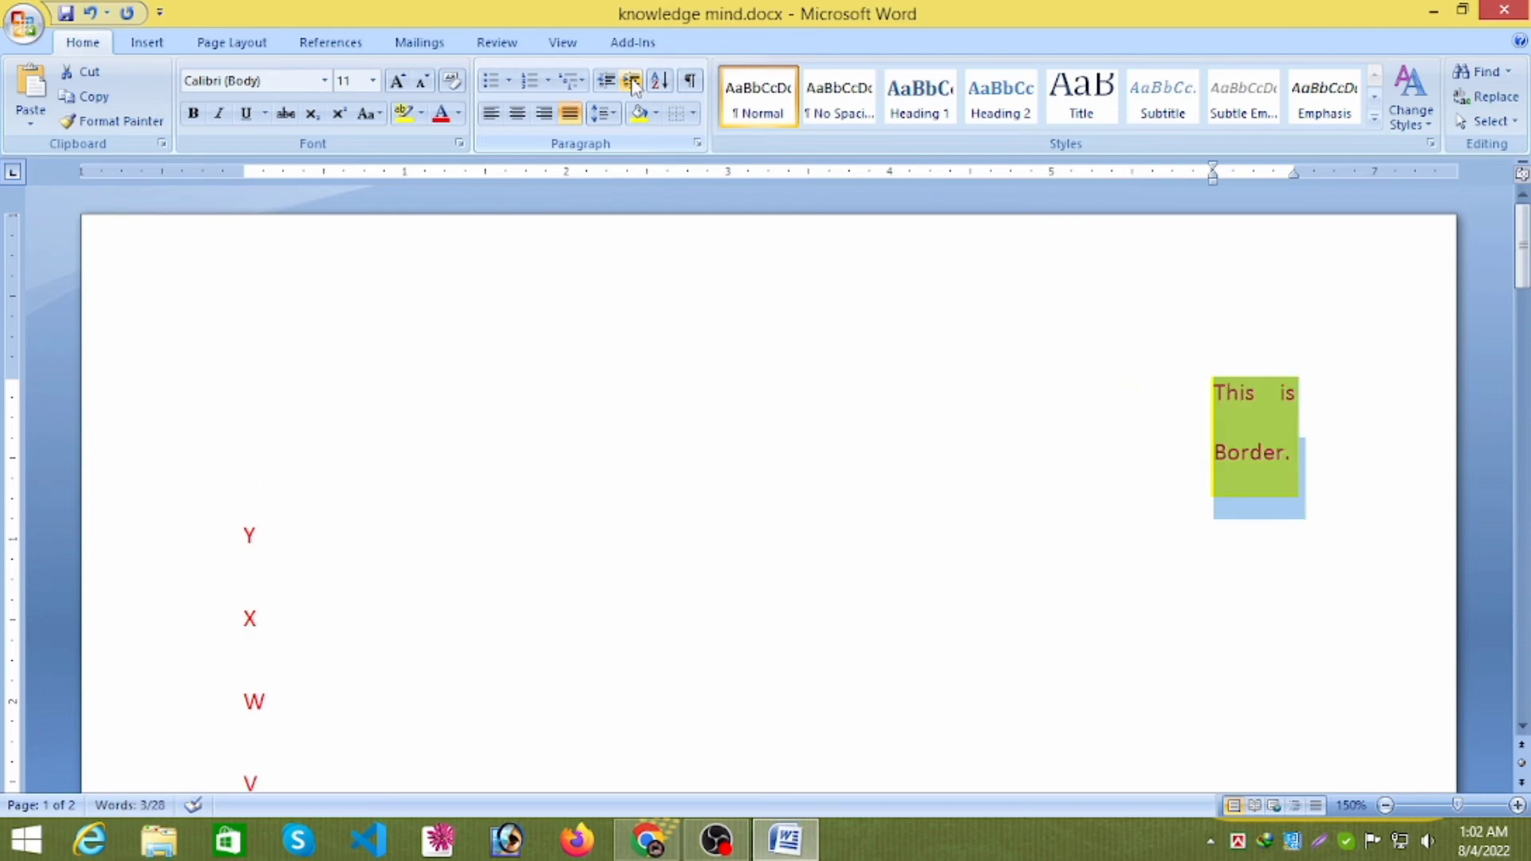
Decrease the left indent of the "This is Border." paragraph step by step to 1 inch
click(606, 80)
click(606, 80)
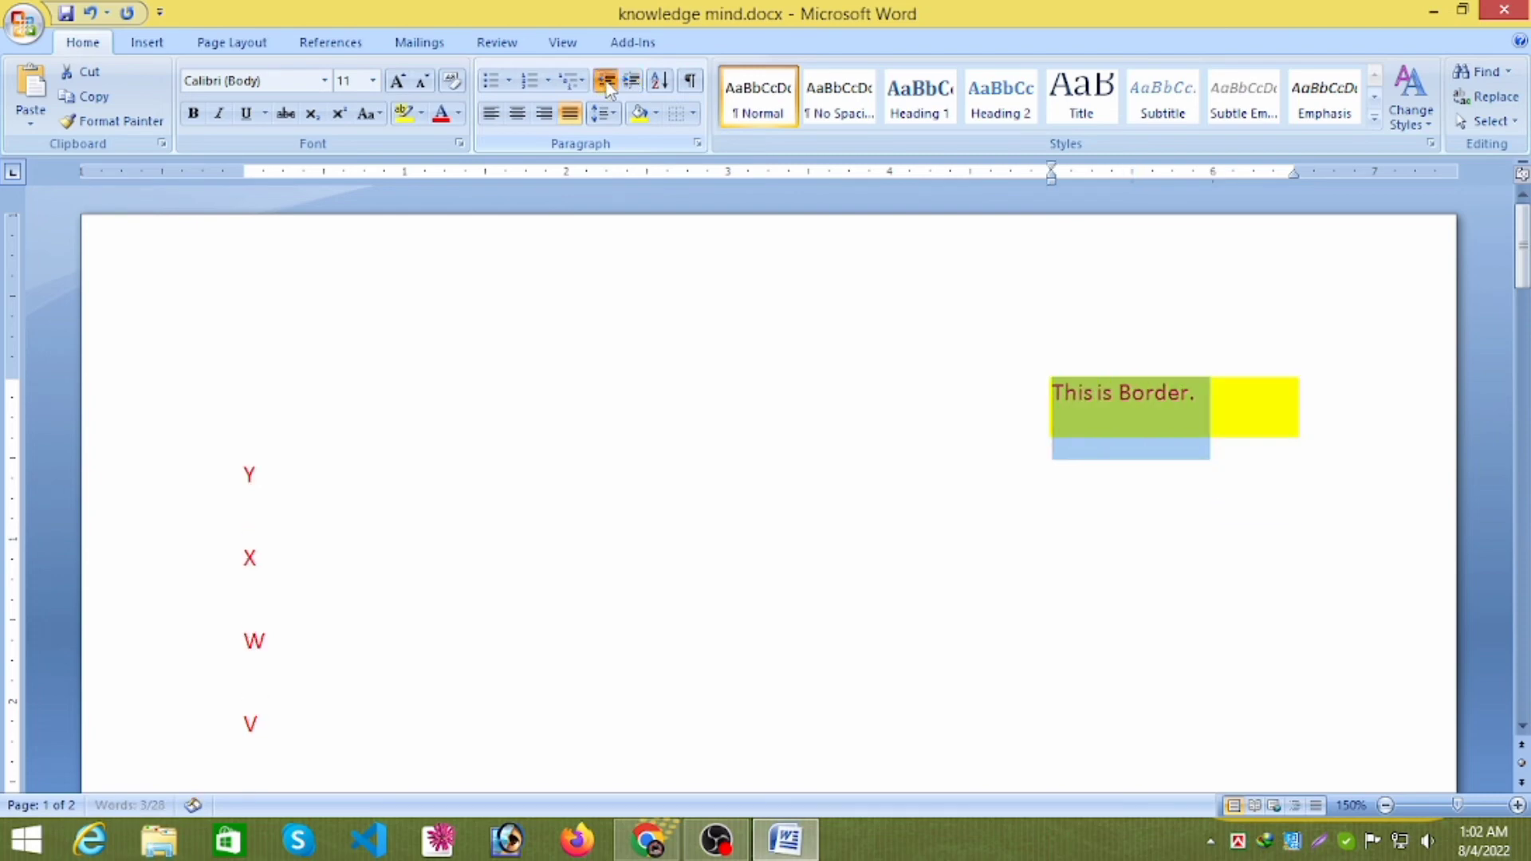
click(606, 80)
click(606, 81)
click(606, 81)
click(606, 80)
click(605, 81)
click(606, 80)
click(606, 81)
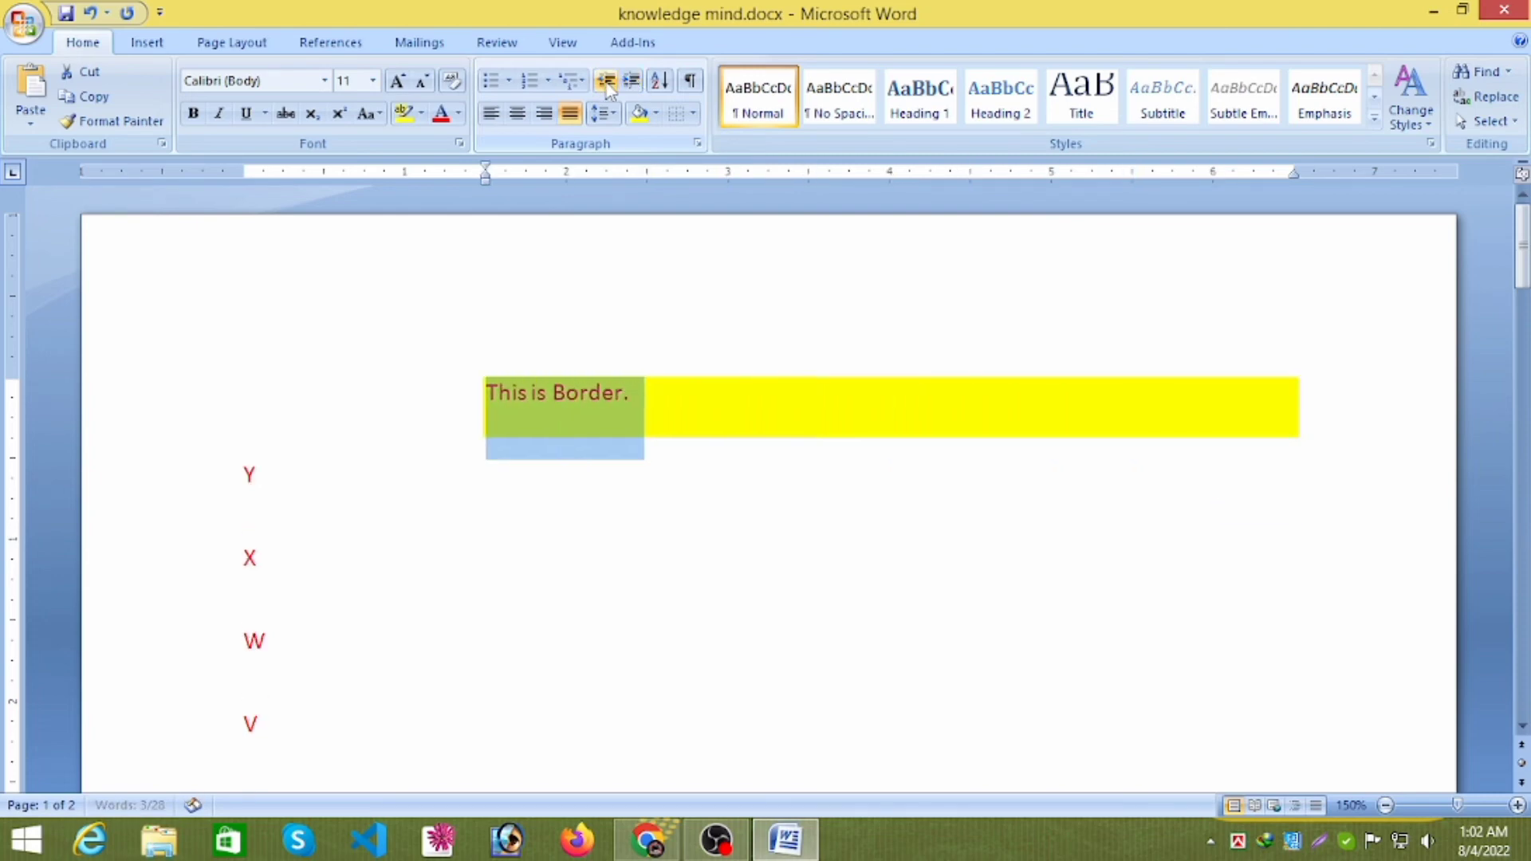
click(606, 81)
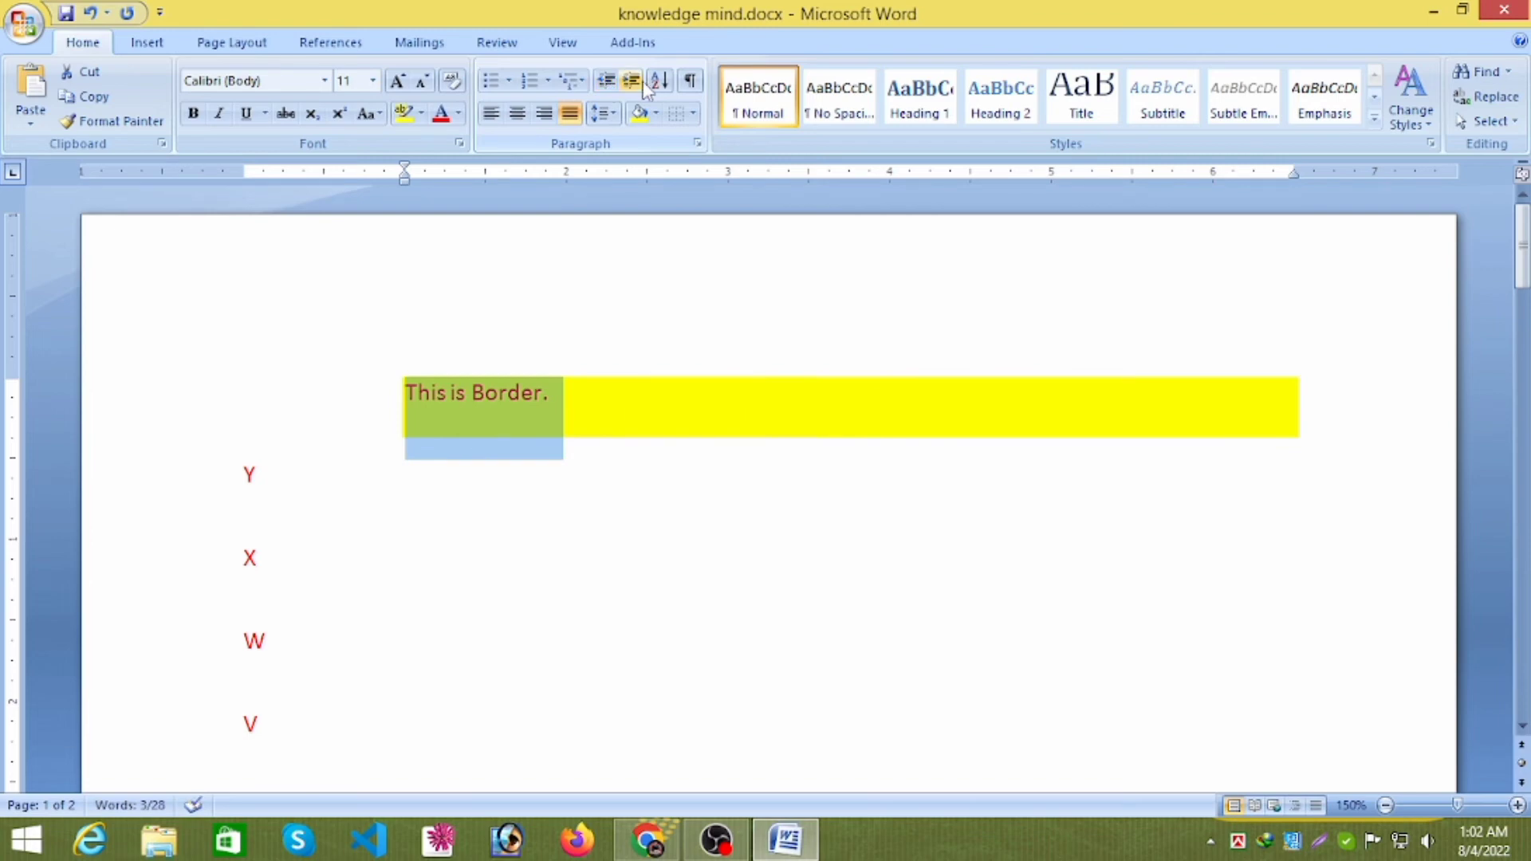
Increase the "This is Border." paragraph's indent by two levels to 2 inches, and reduce it back to 1 inch
click(633, 80)
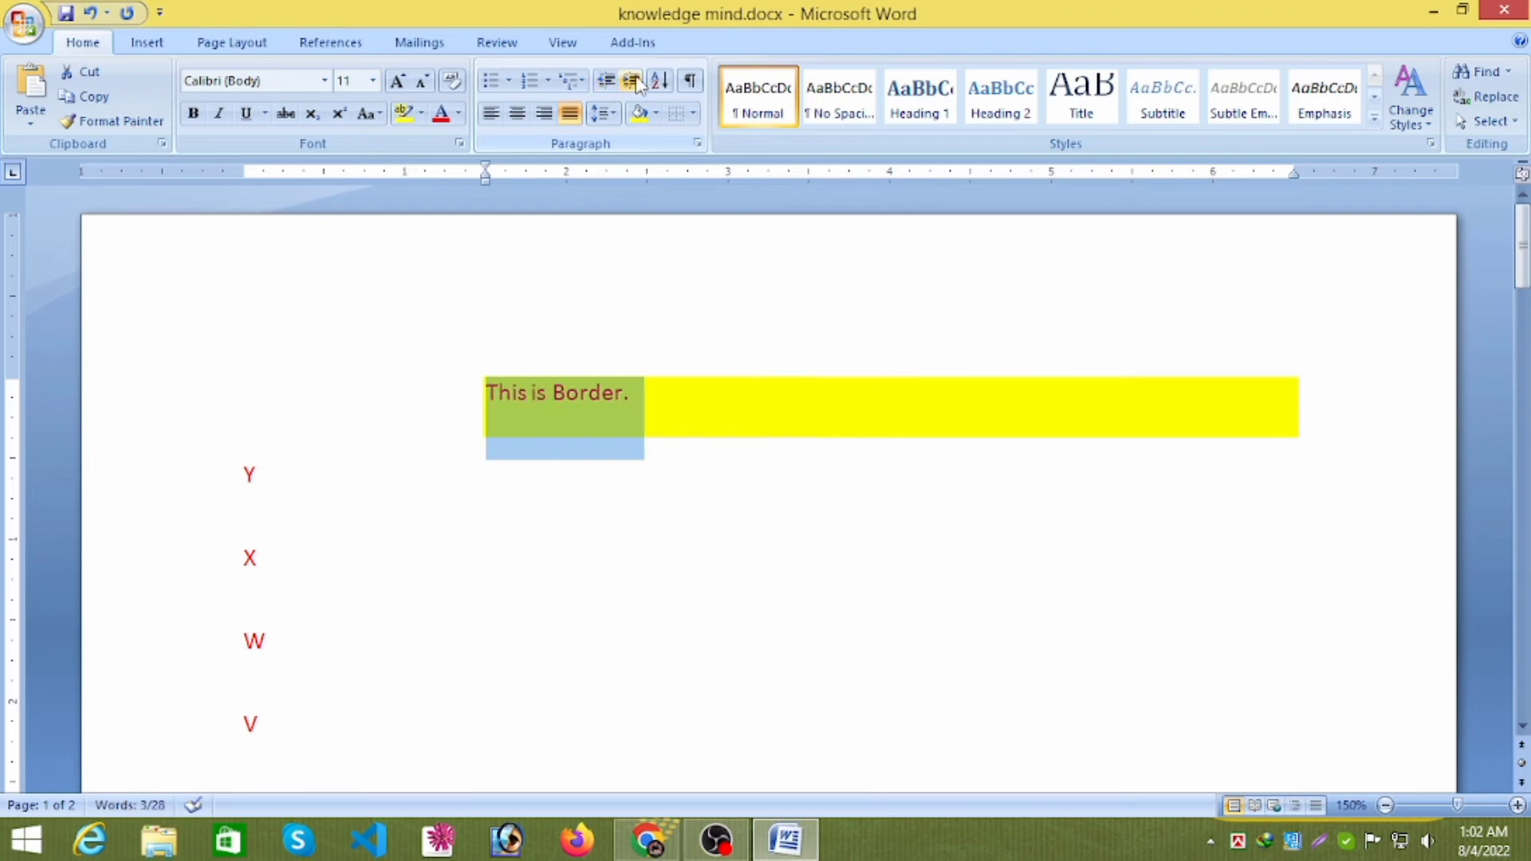
click(635, 82)
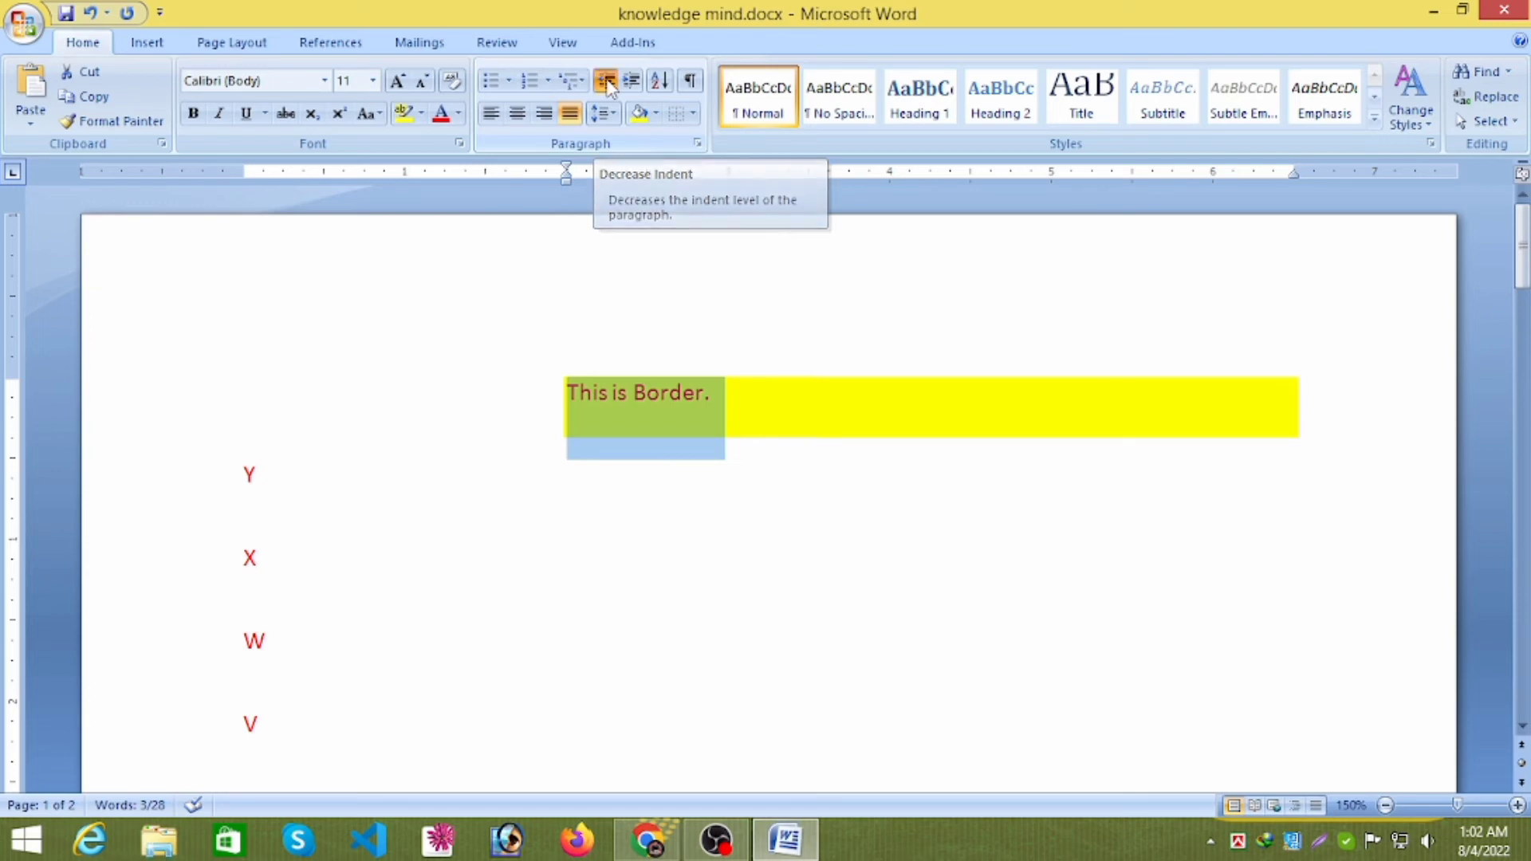
click(606, 80)
click(606, 81)
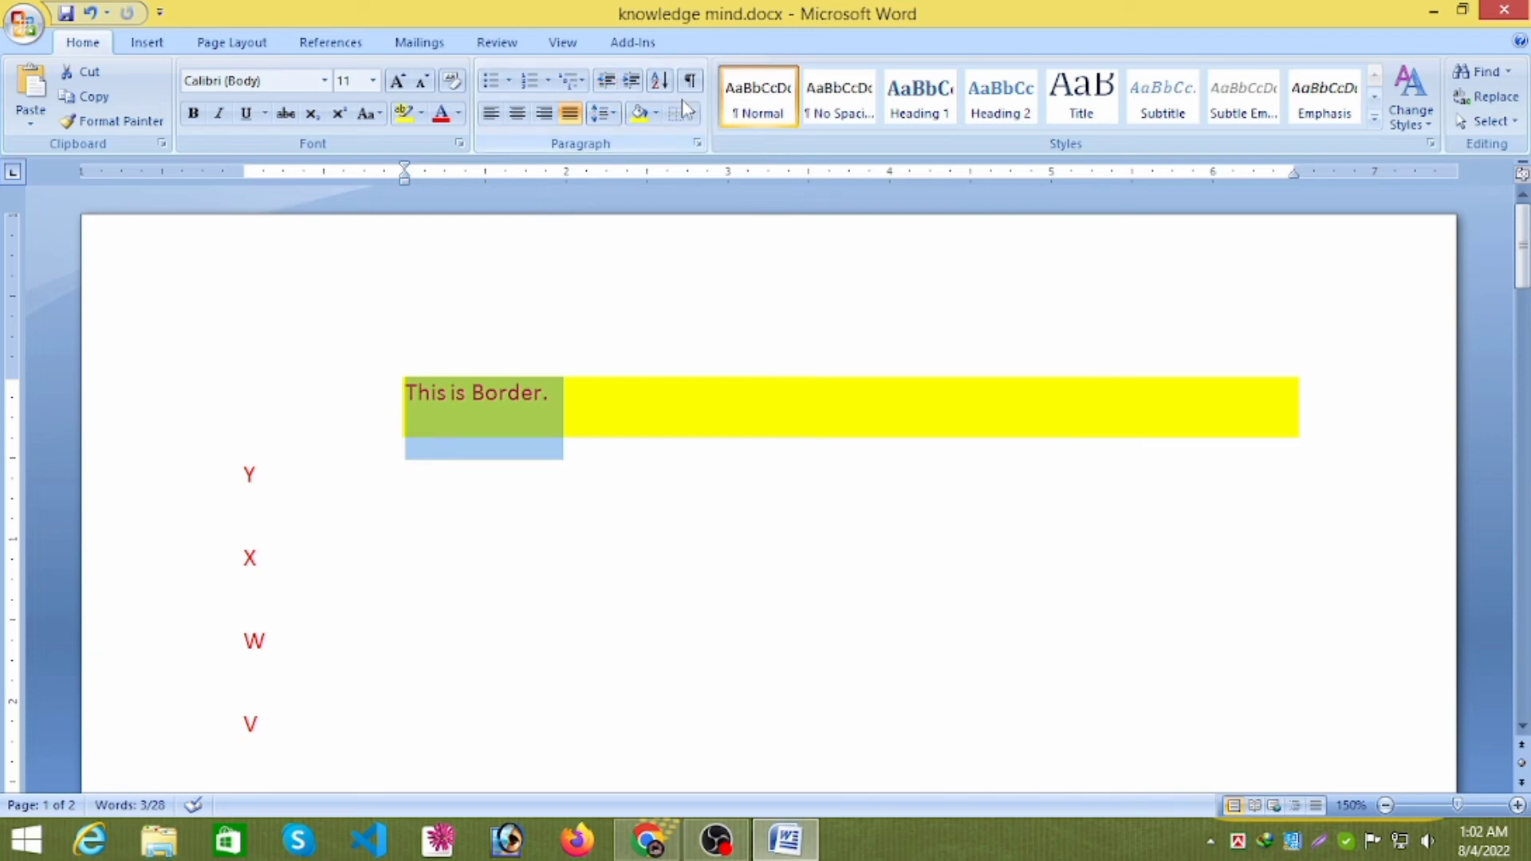
Insert two blank paragraphs below the Y line and show the paragraph marks
click(307, 520)
key(Return)
key(Return)
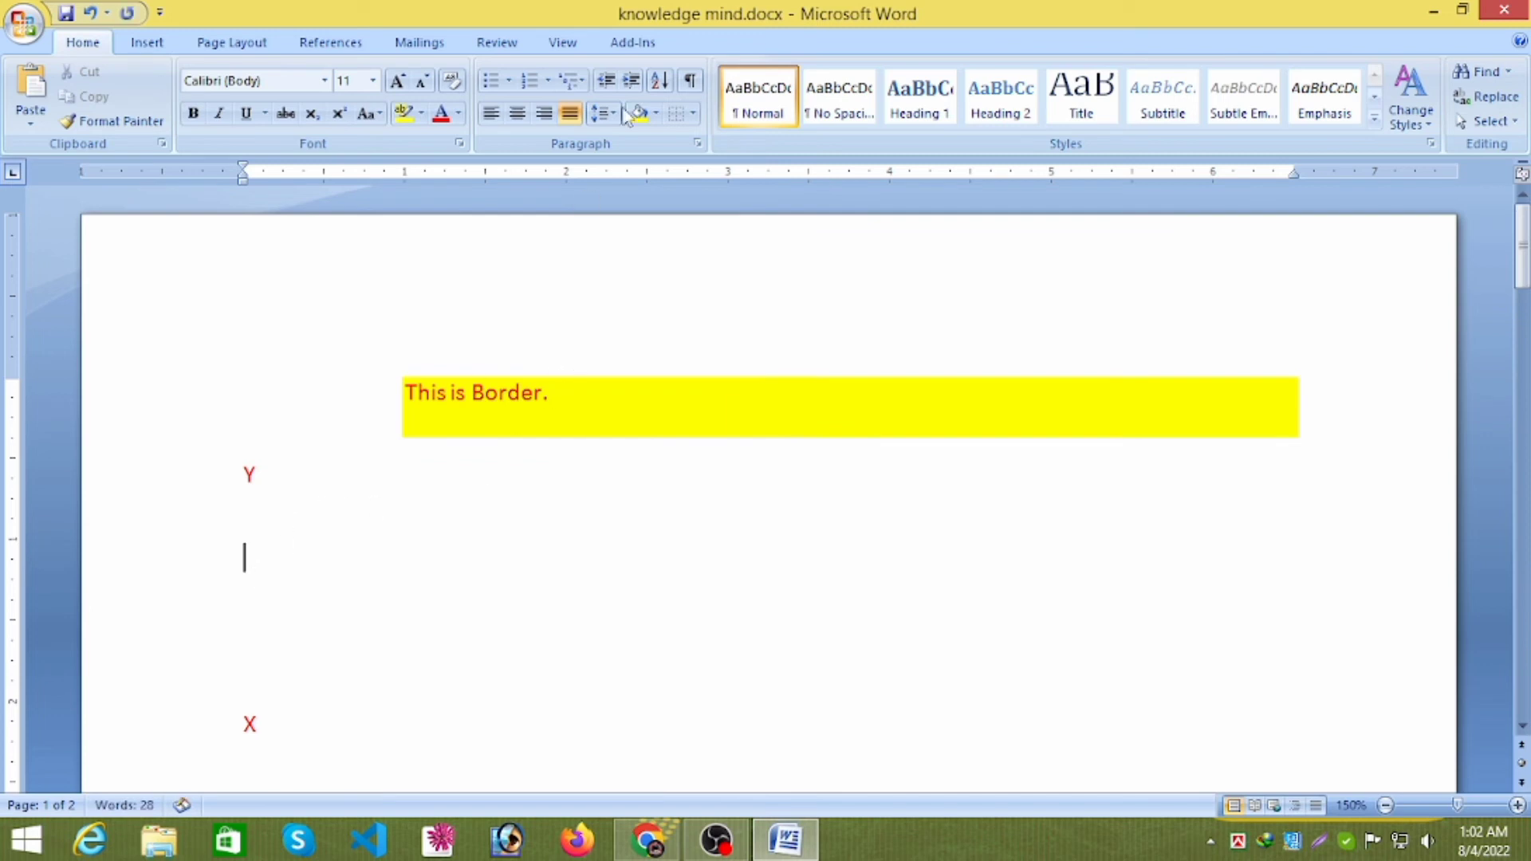
click(691, 81)
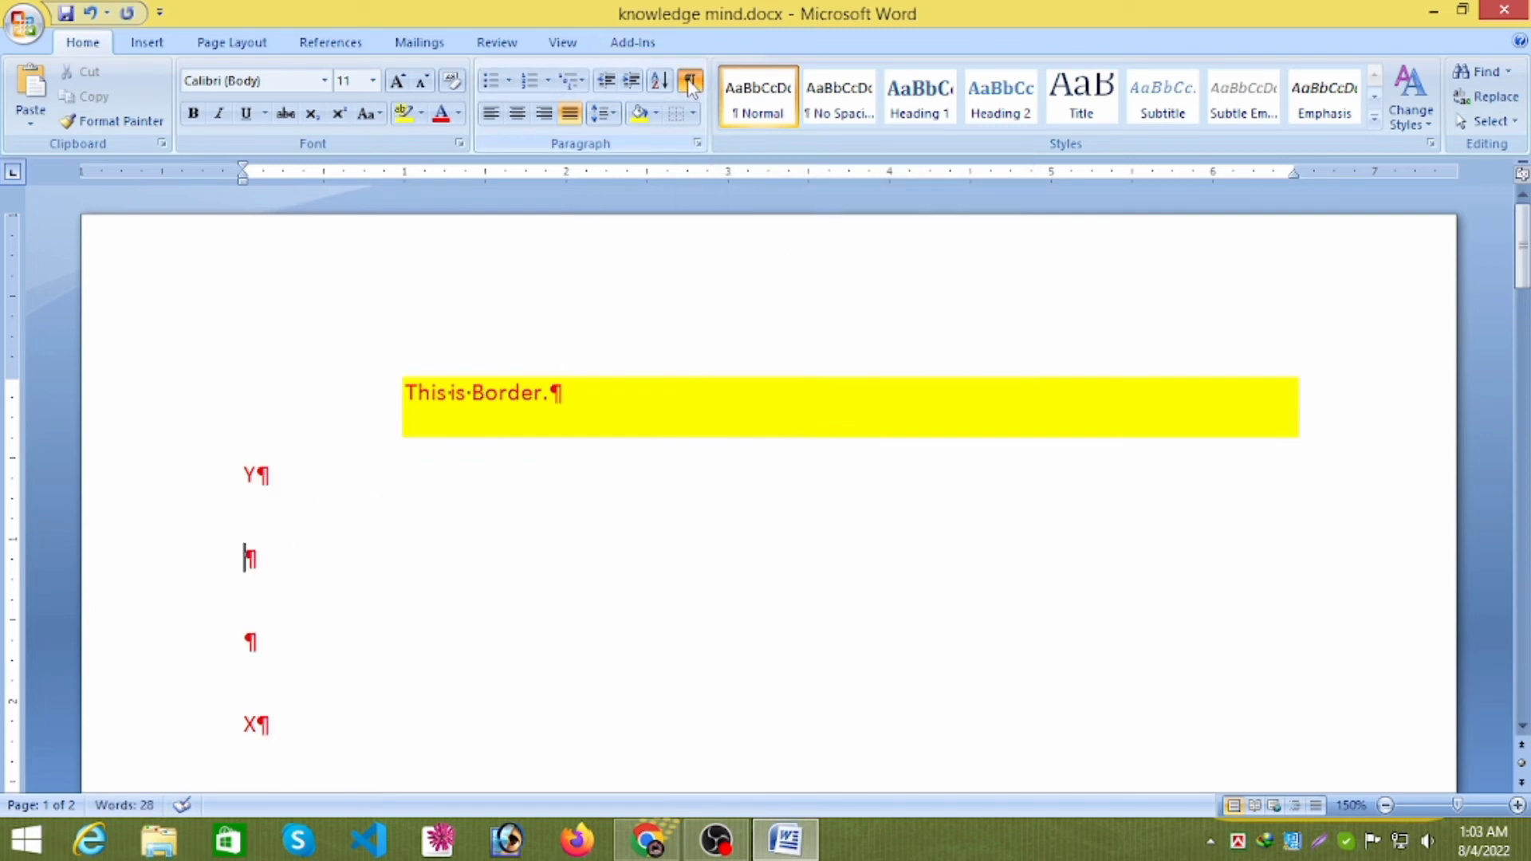
Delete the two blank paragraphs, the letter Y and the "This is Border." text, and remove the first paragraph's indent
click(241, 574)
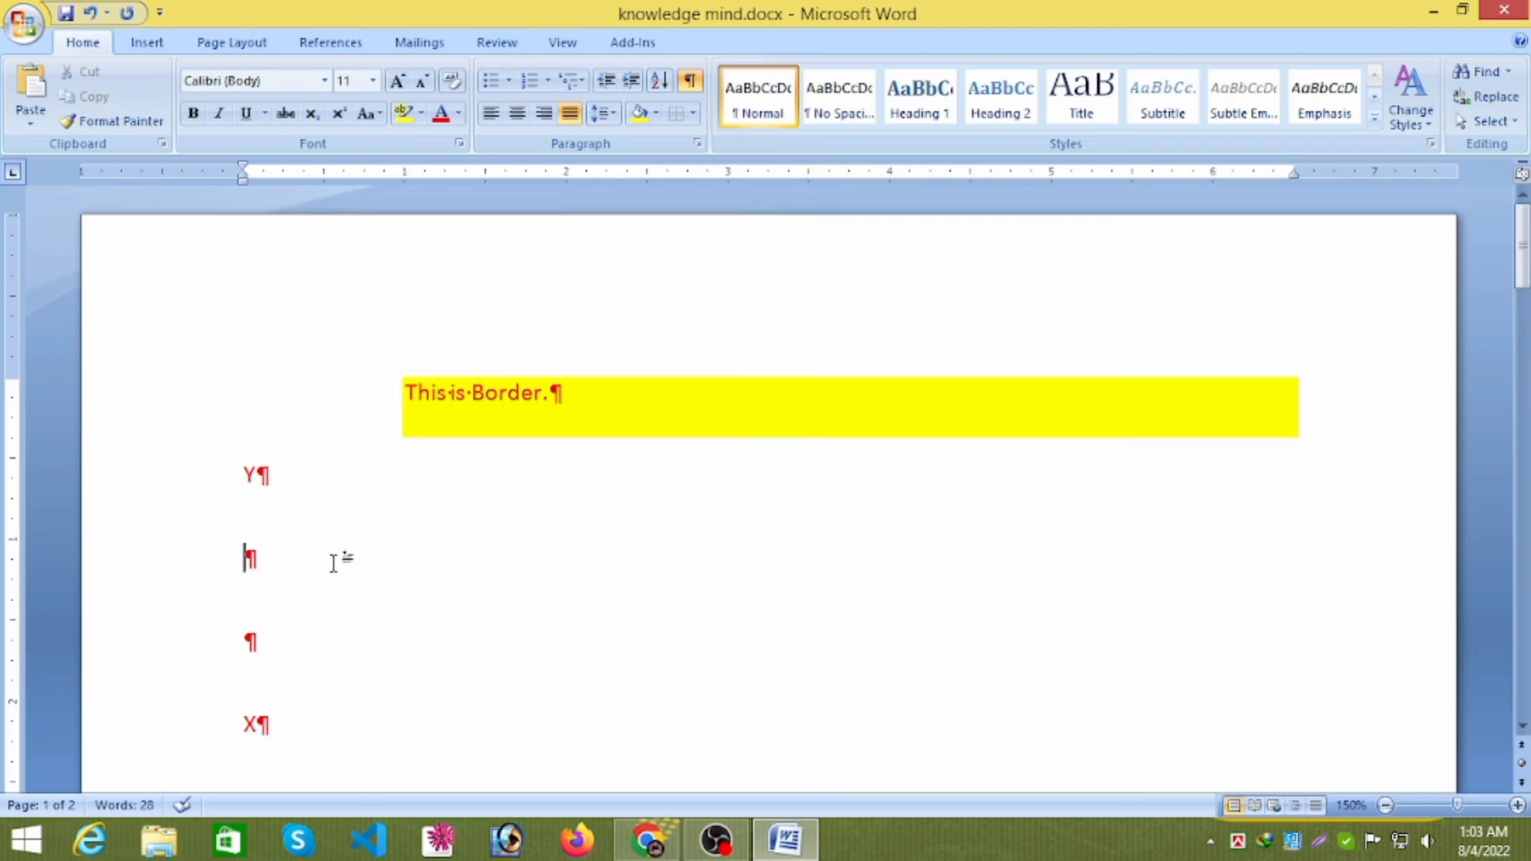
key(BackSpace)
key(BackSpace)
key(BackSpace)
key(BackSpace)
key(BackSpace)
key(BackSpace)
key(BackSpace)
key(BackSpace)
key(BackSpace)
key(BackSpace)
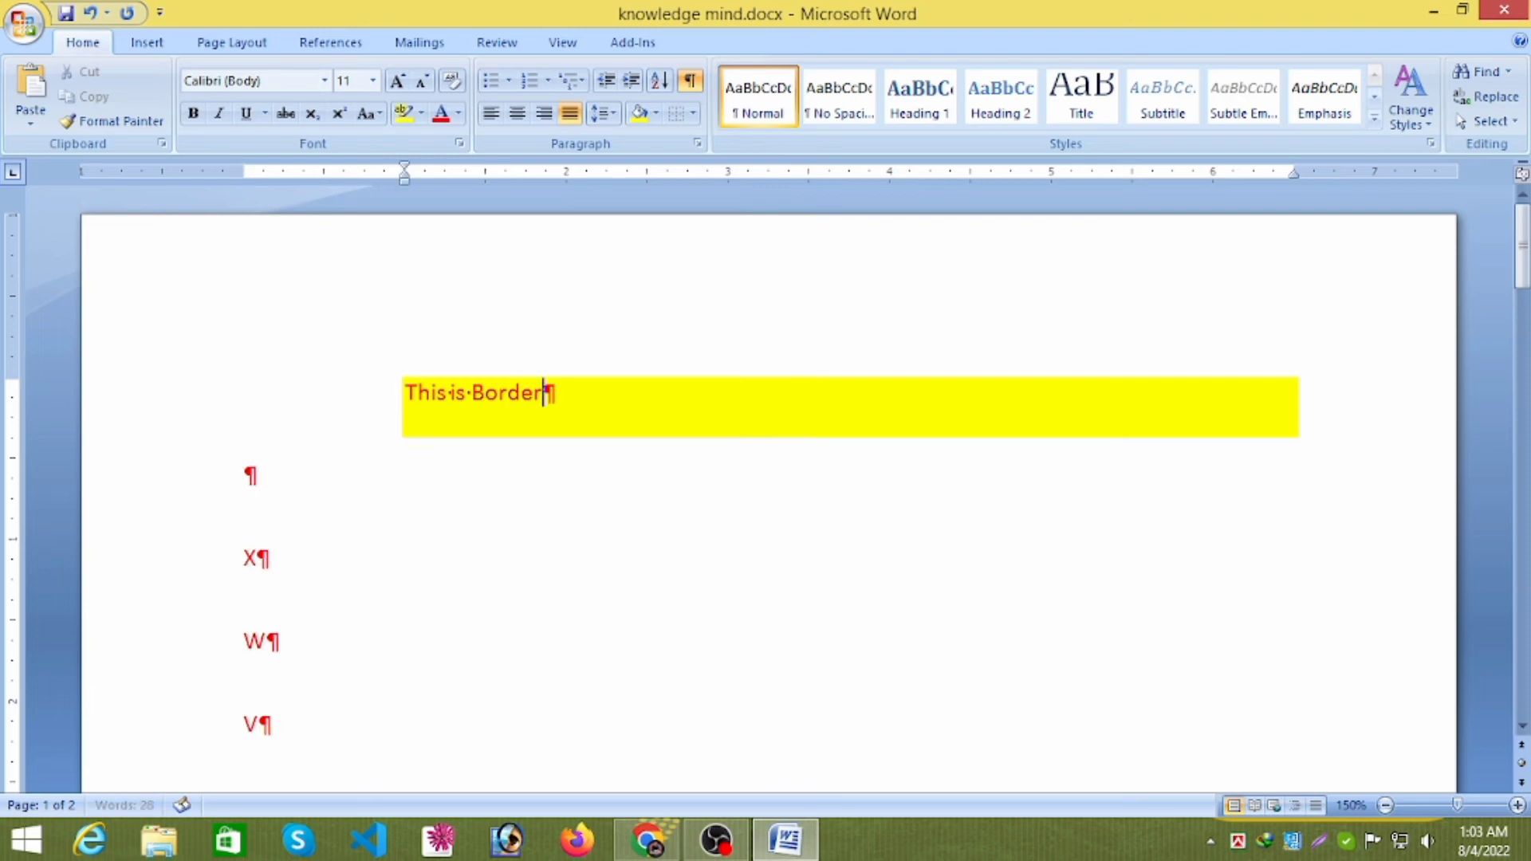
key(BackSpace)
key(BackSpace)
key(BackSpace)
key(BackSpace)
key(BackSpace)
key(BackSpace)
key(BackSpace)
key(BackSpace)
key(BackSpace)
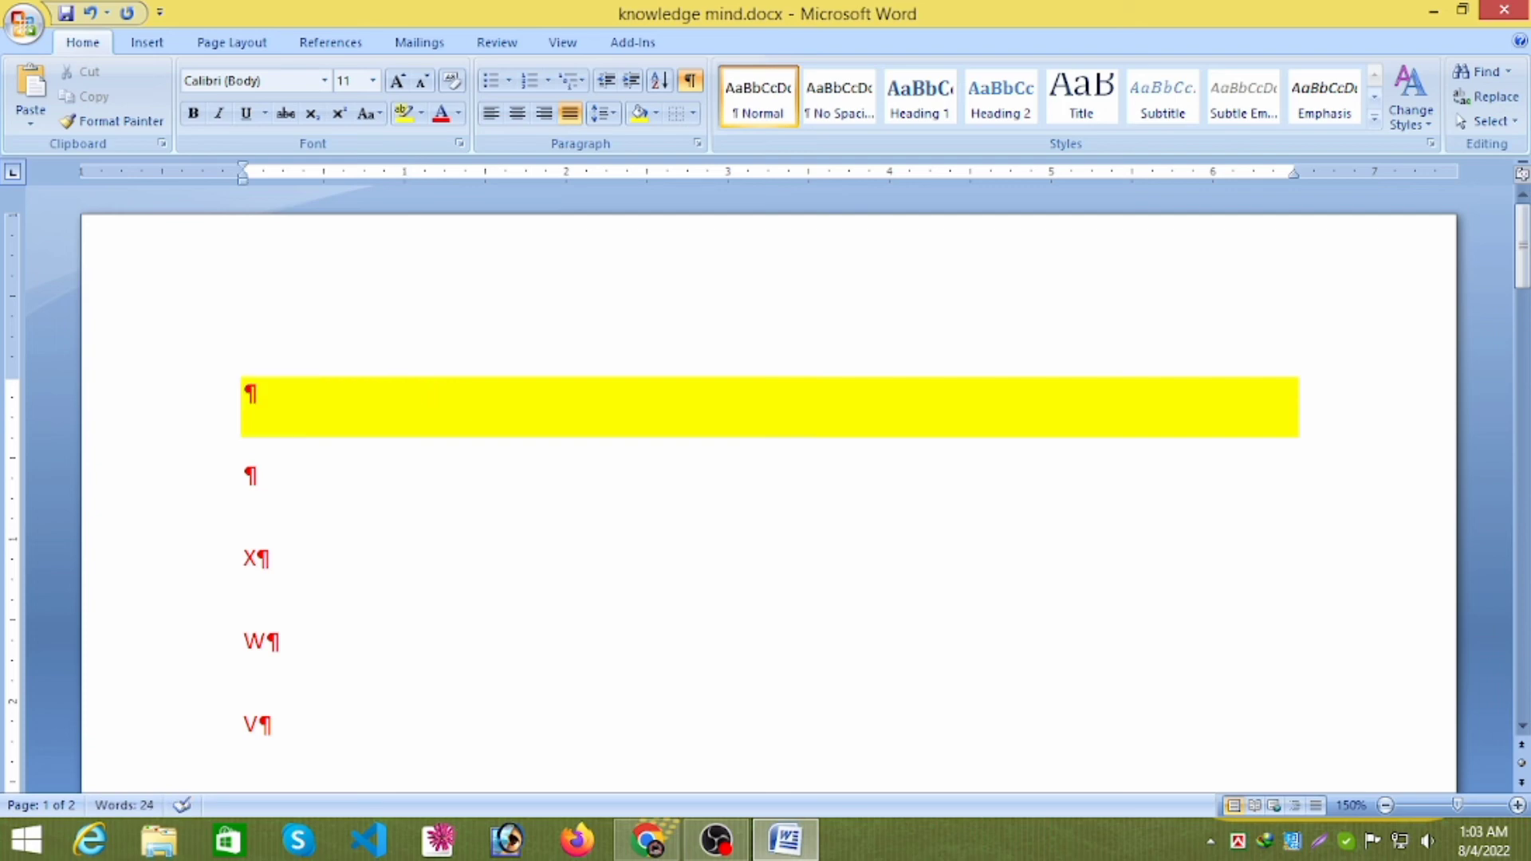
Delete all the lines above the letter A so that only the A paragraph remains in the document
key(Down)
key(Down)
key(Down)
key(Down)
key(Down)
key(Down)
key(Down)
key(Down)
key(Down)
key(Down)
key(Down)
key(Down)
key(Down)
key(Down)
key(Down)
key(Down)
key(Down)
key(Down)
key(Down)
key(Down)
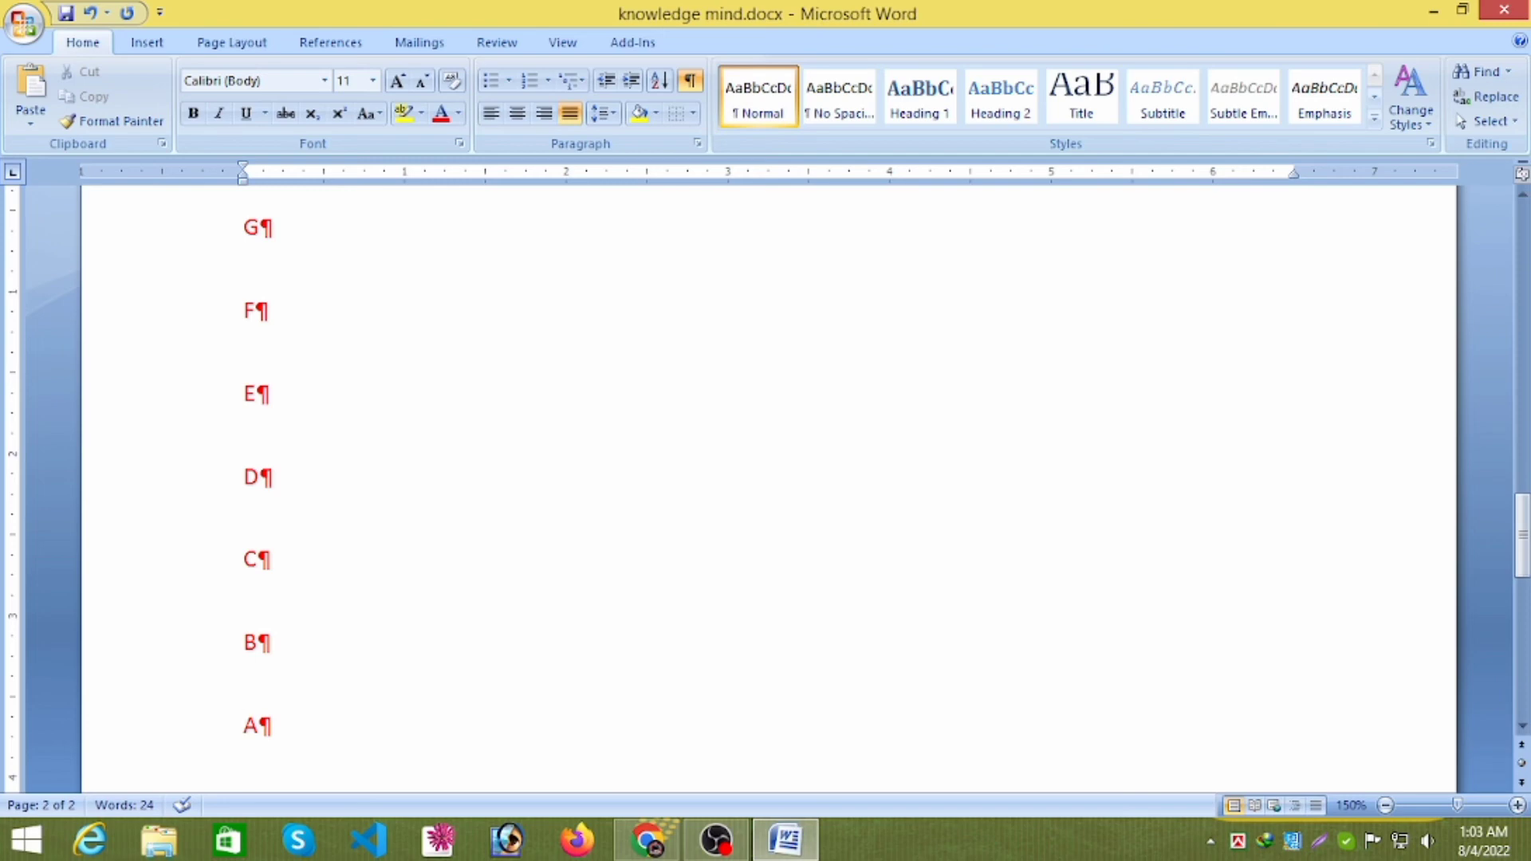
key(BackSpace)
key(BackSpace)
key(BackSpace)
key(BackSpace)
key(BackSpace)
key(BackSpace)
key(BackSpace)
key(BackSpace)
key(BackSpace)
key(BackSpace)
key(BackSpace)
key(BackSpace)
key(BackSpace)
key(BackSpace)
key(BackSpace)
key(BackSpace)
key(BackSpace)
key(BackSpace)
key(BackSpace)
key(BackSpace)
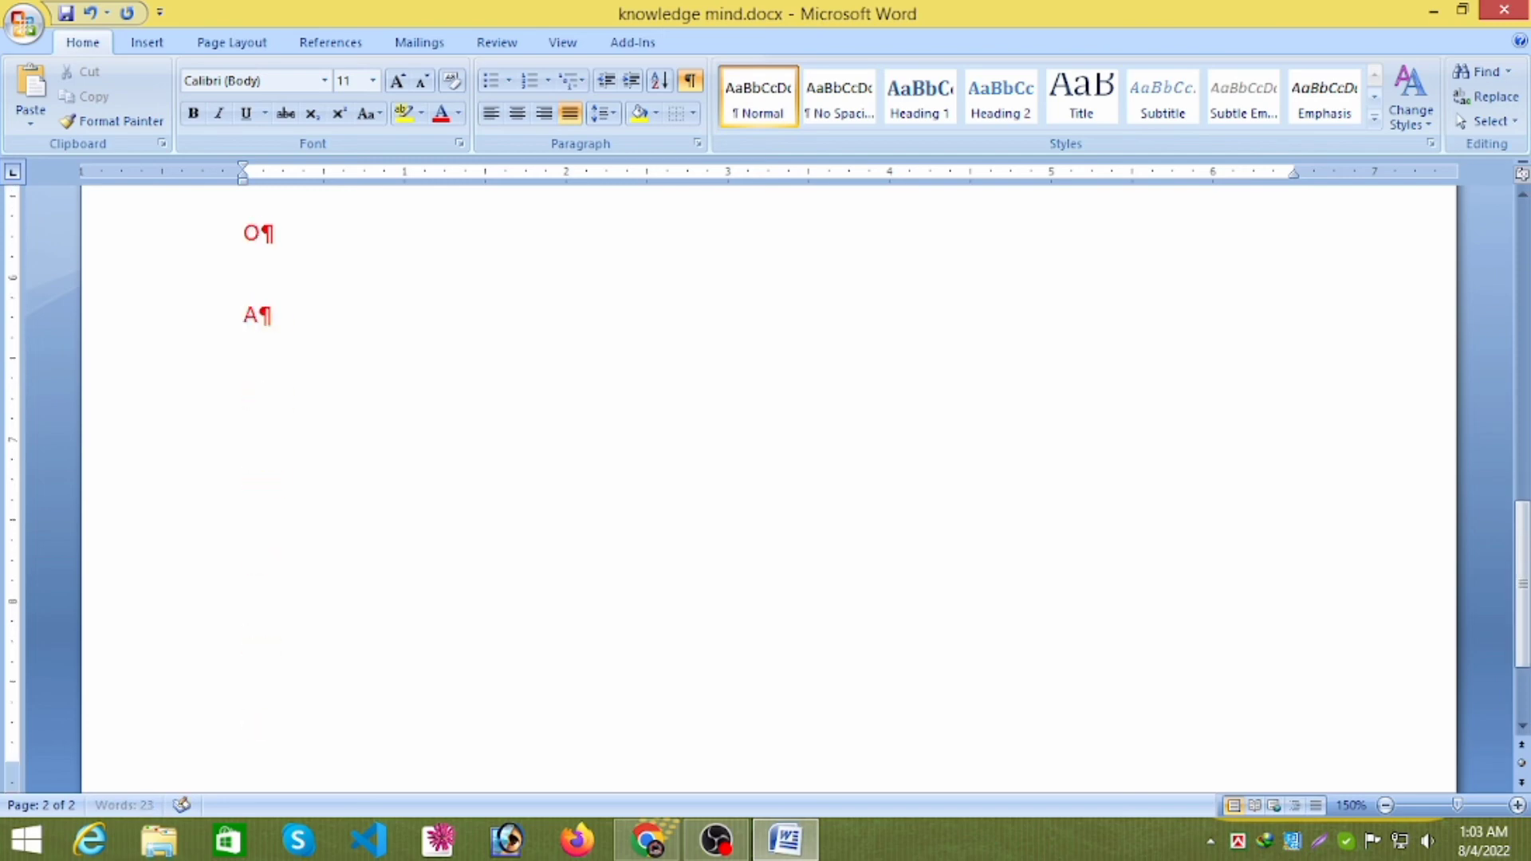
key(BackSpace)
key(BackSpace)
key(BackSpace)
key(BackSpace)
key(BackSpace)
key(BackSpace)
key(BackSpace)
key(BackSpace)
key(BackSpace)
key(BackSpace)
key(BackSpace)
key(BackSpace)
key(BackSpace)
key(BackSpace)
key(BackSpace)
key(BackSpace)
key(BackSpace)
key(BackSpace)
key(BackSpace)
key(BackSpace)
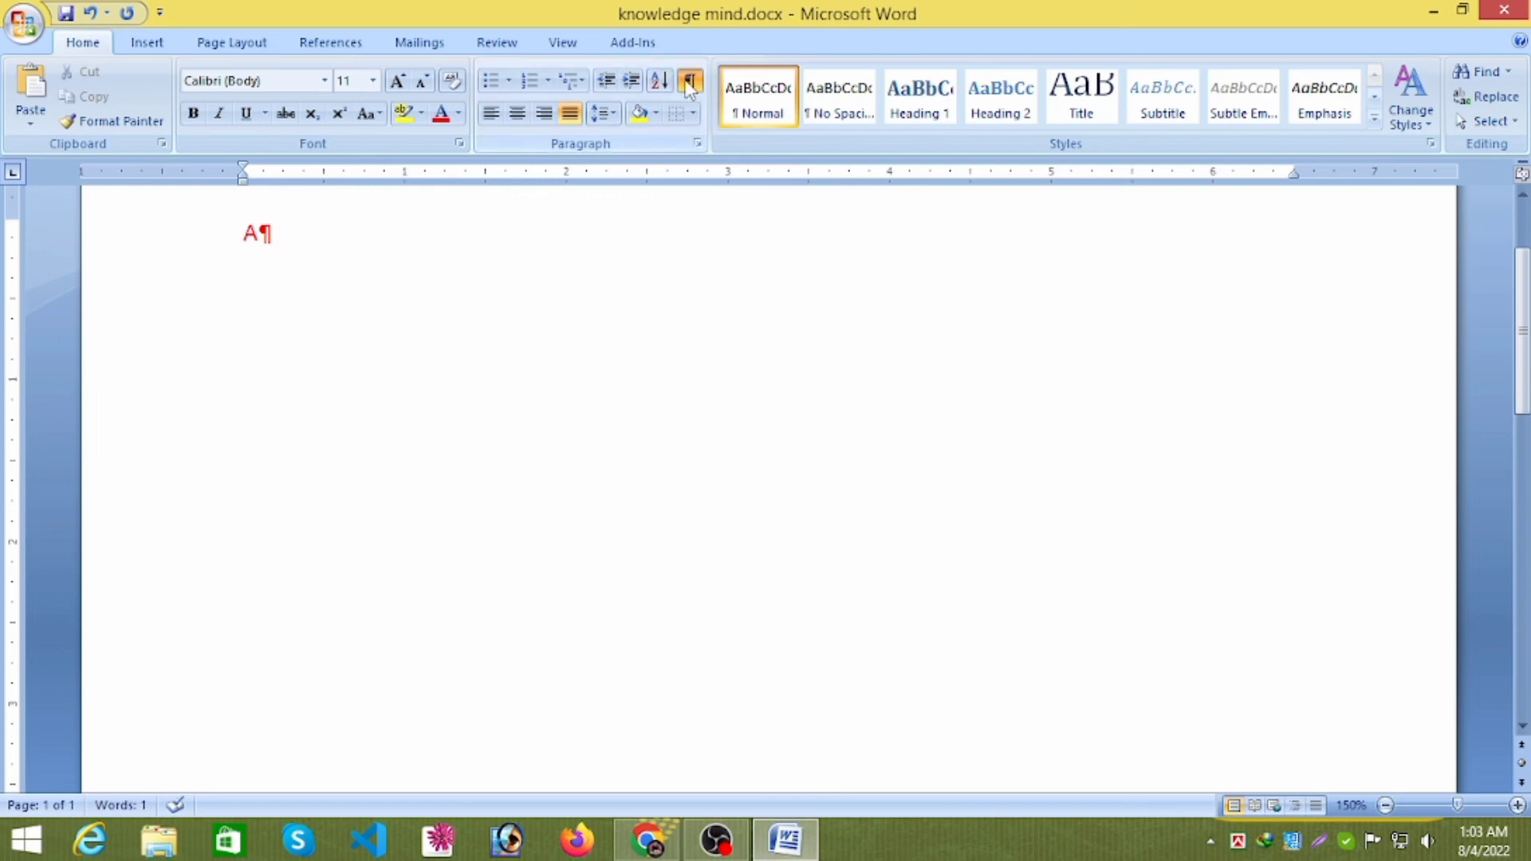
Hide the paragraph marks, show them once more and hide them again
scroll(393, 376, up, 2)
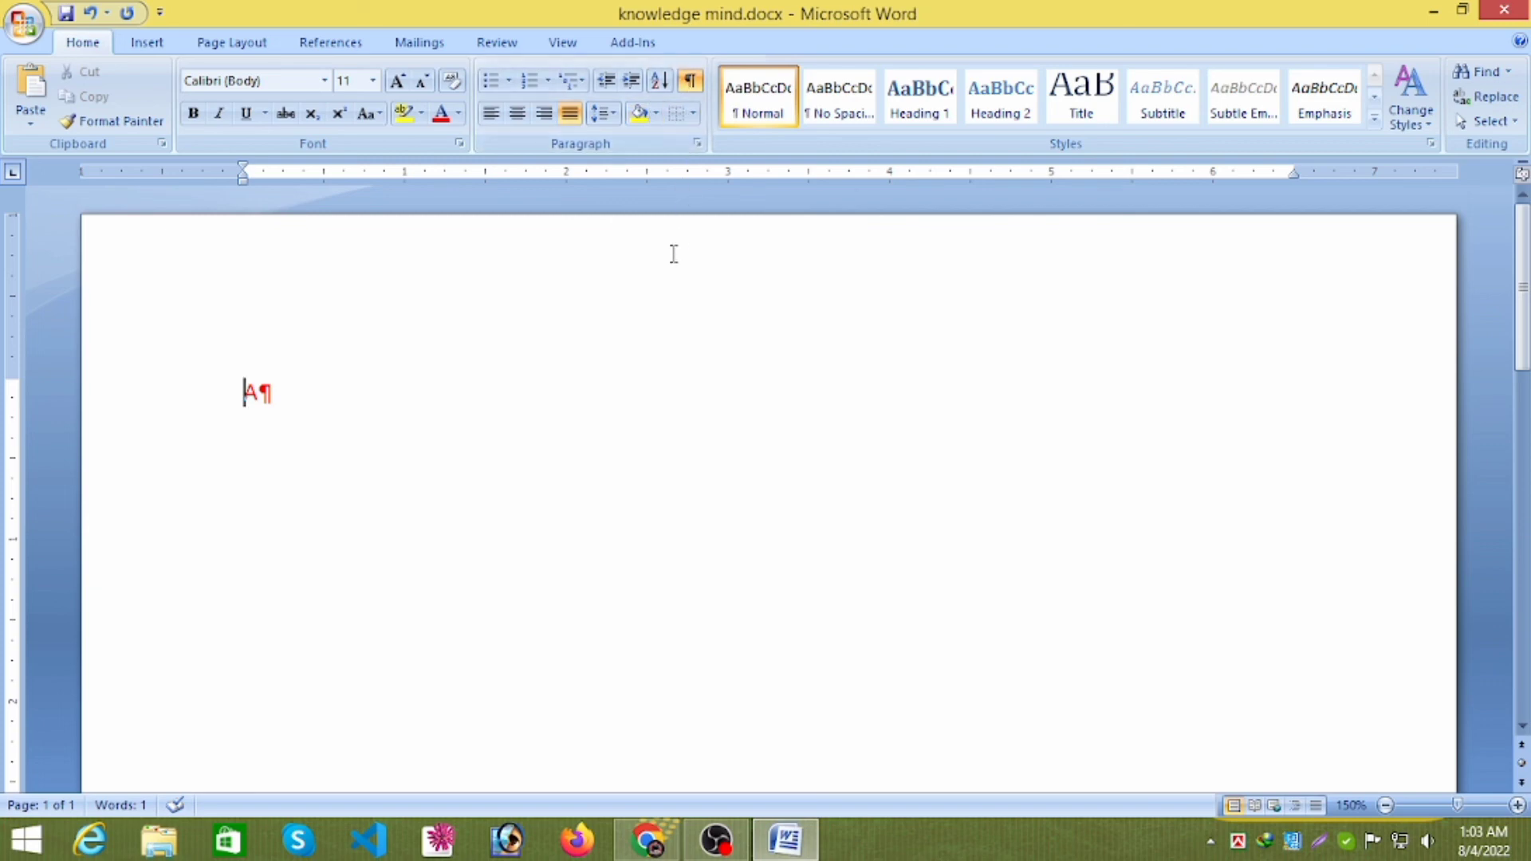
click(693, 91)
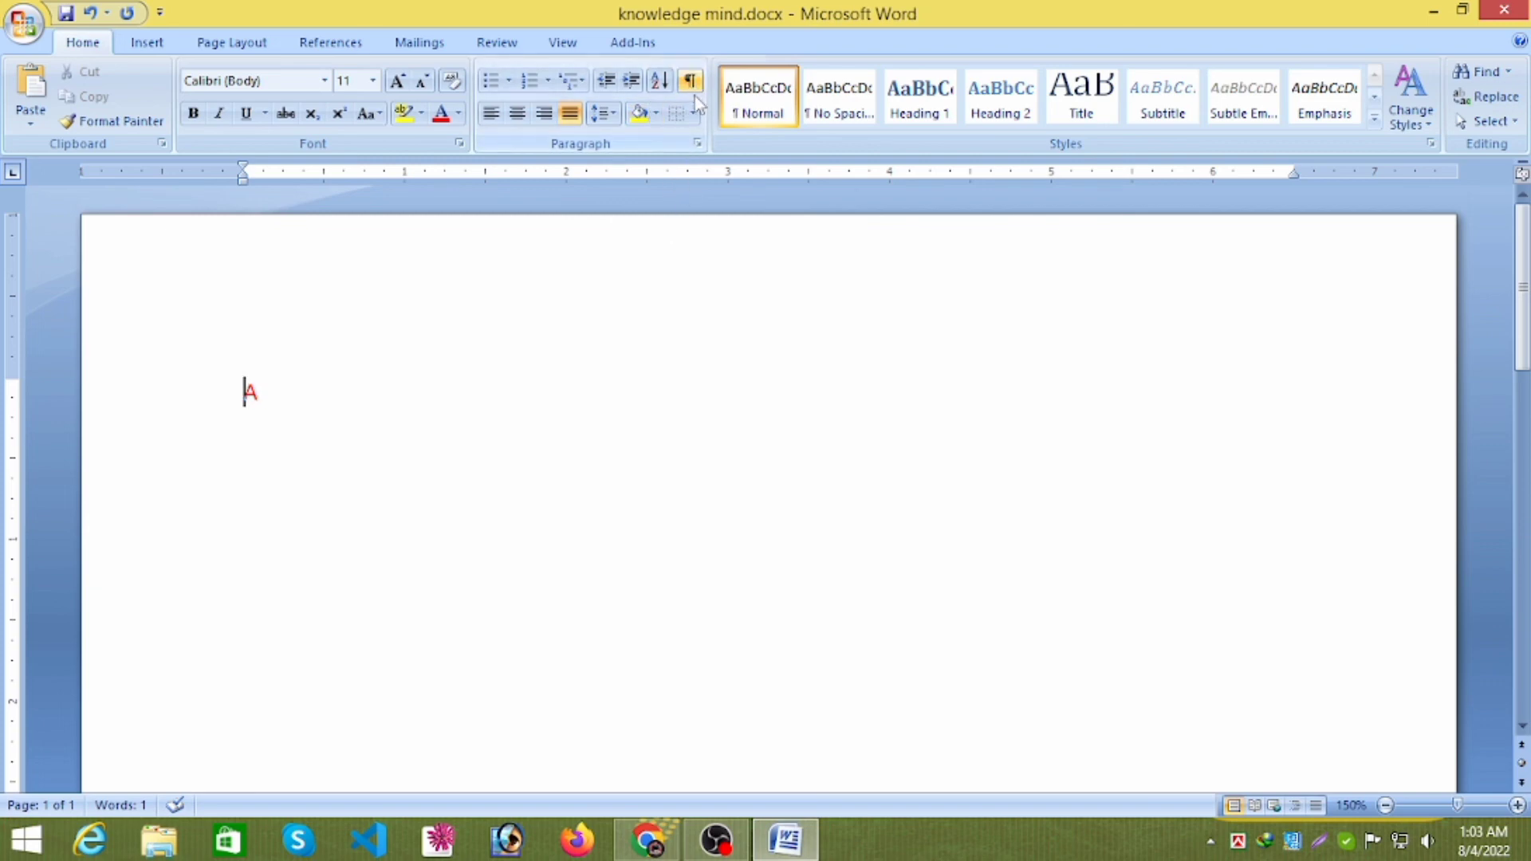
click(691, 81)
click(691, 81)
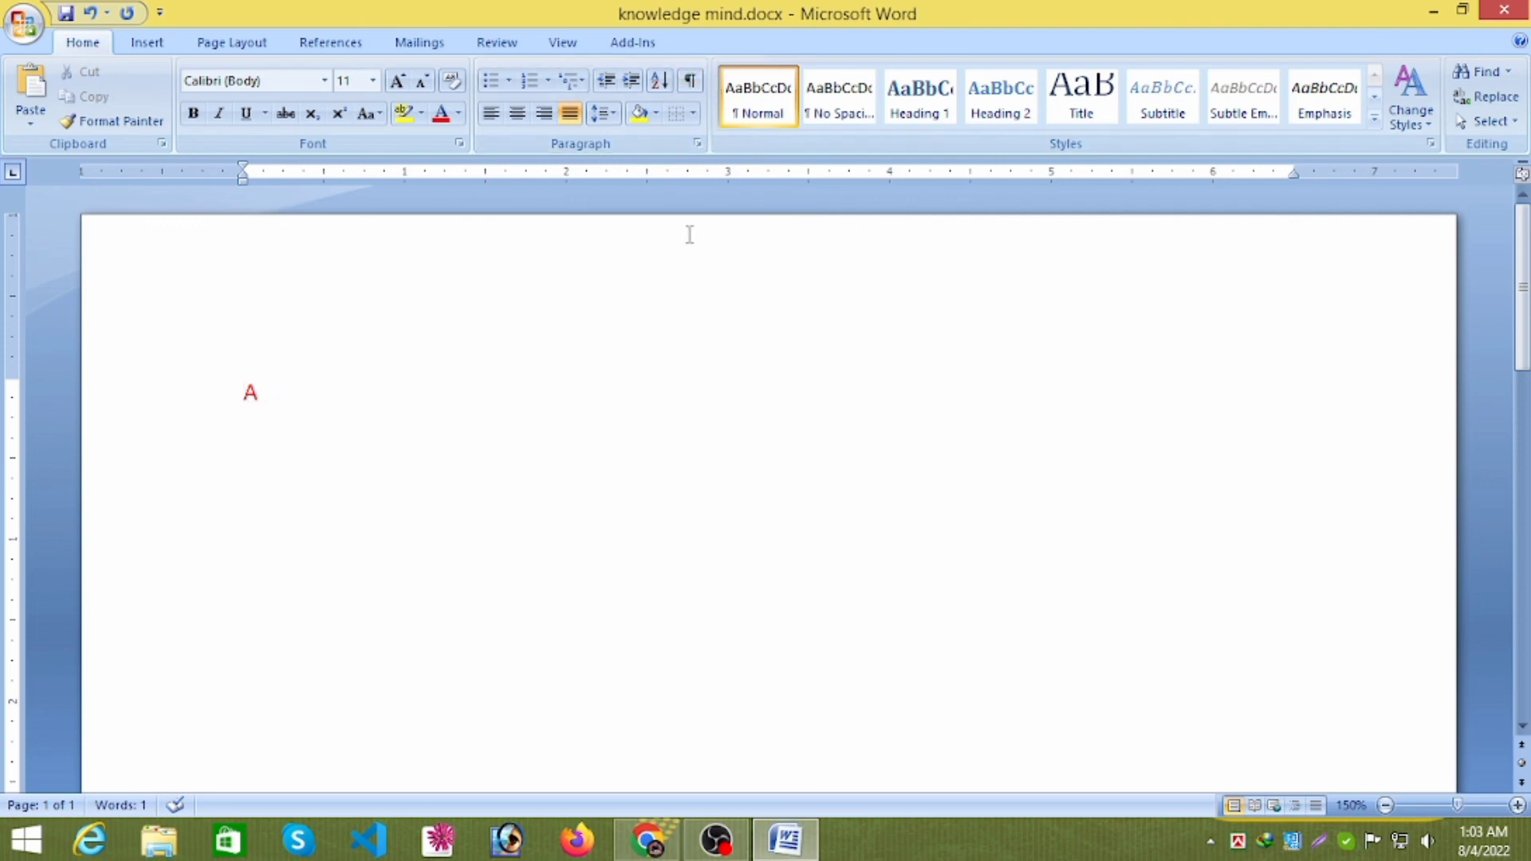